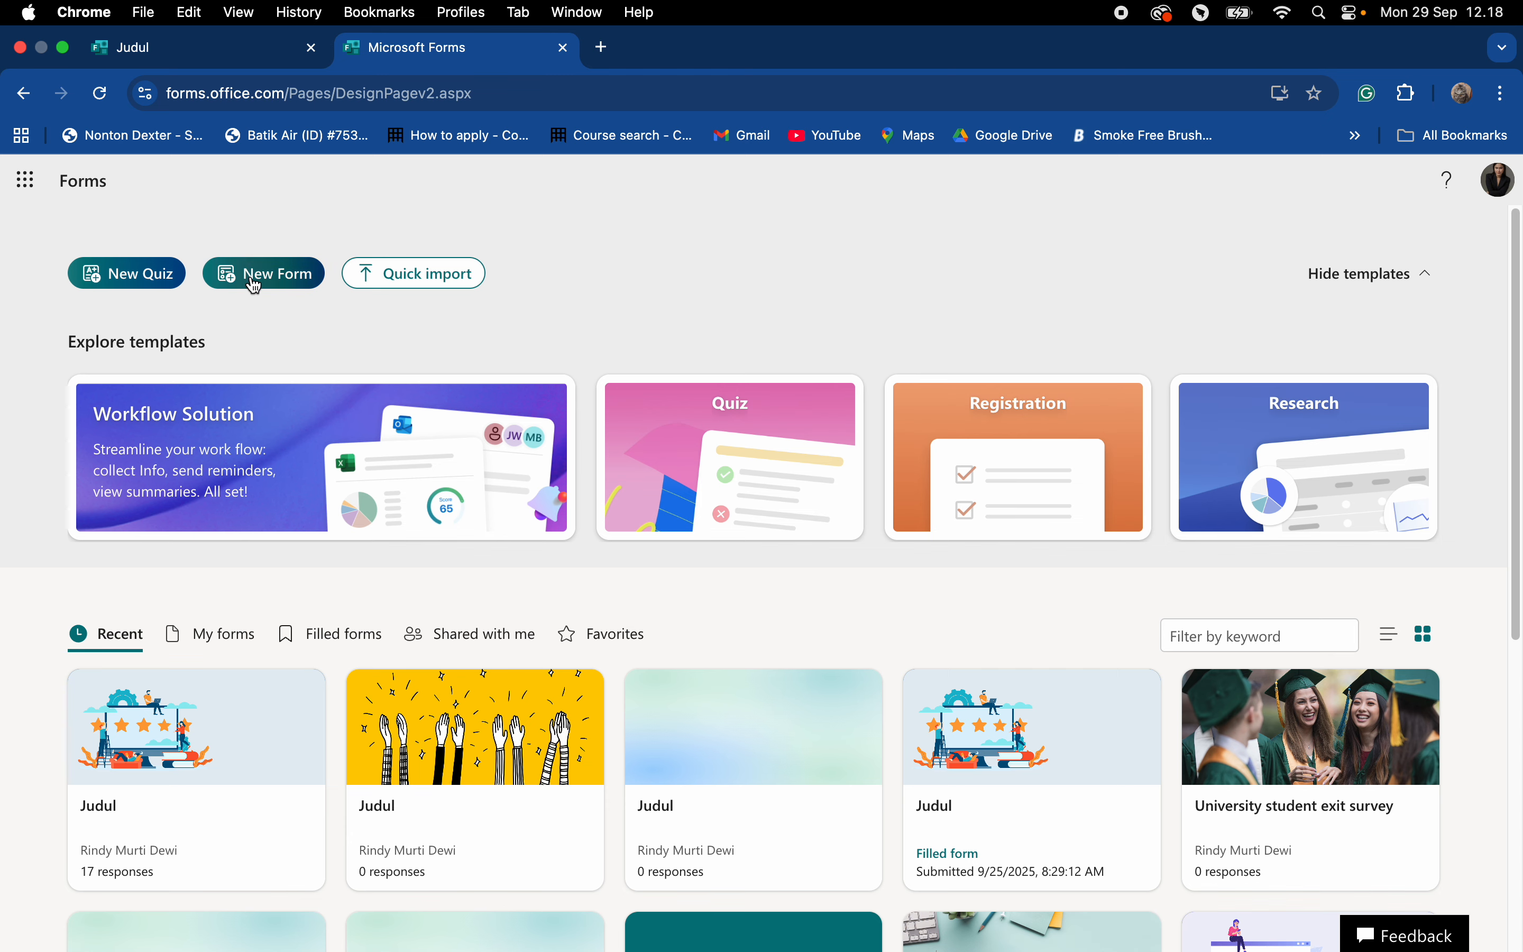
Create a new blank form and give it the bold title "Judul".
click(255, 277)
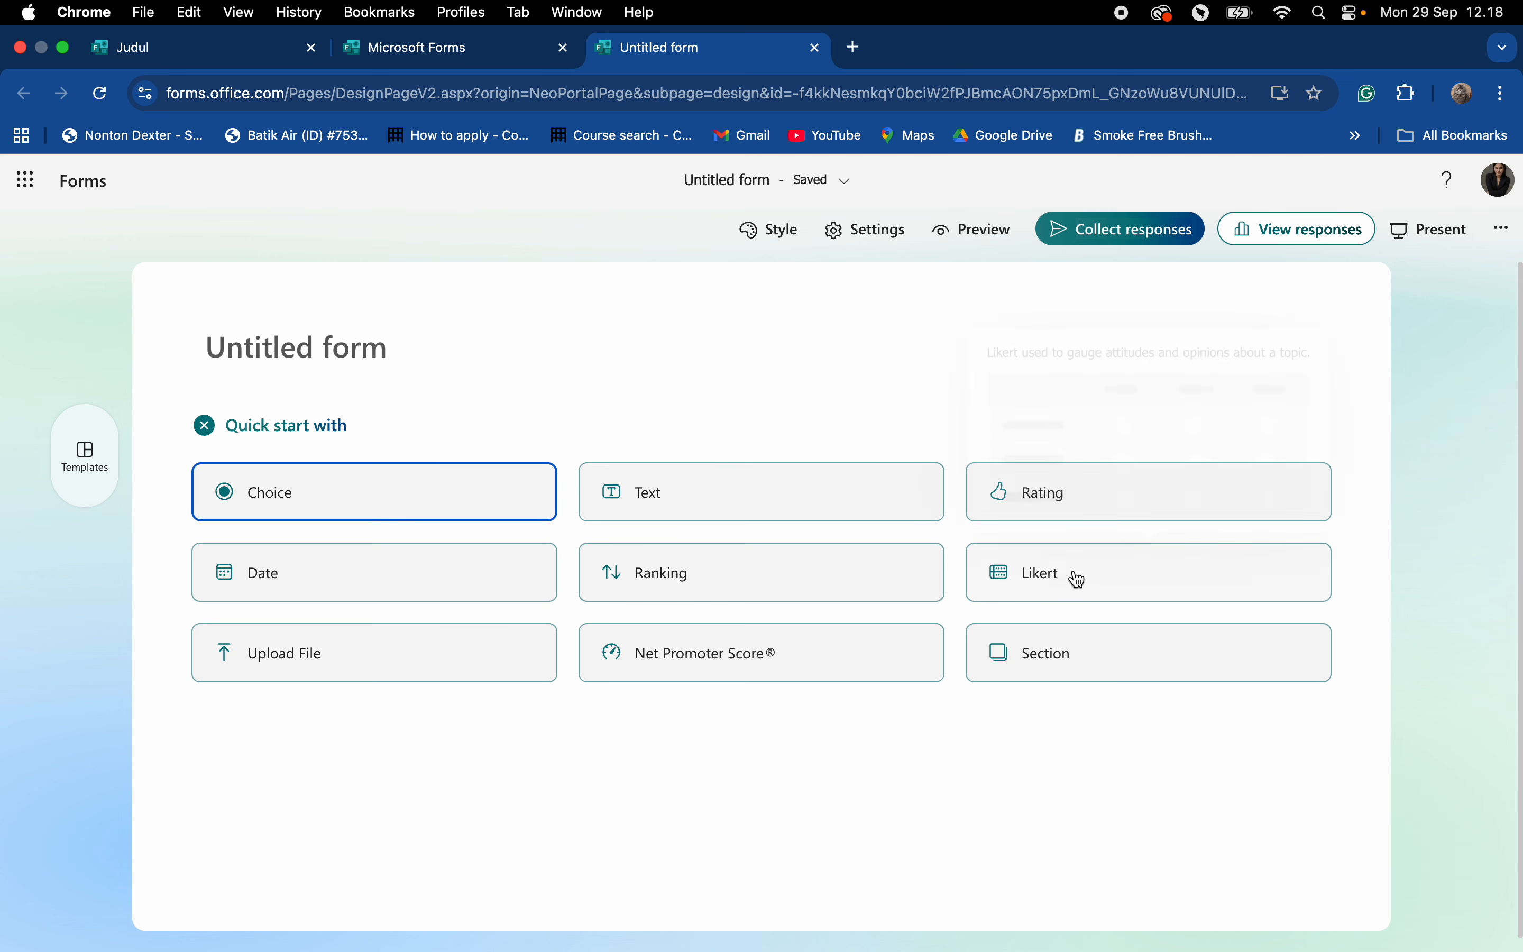
click(551, 330)
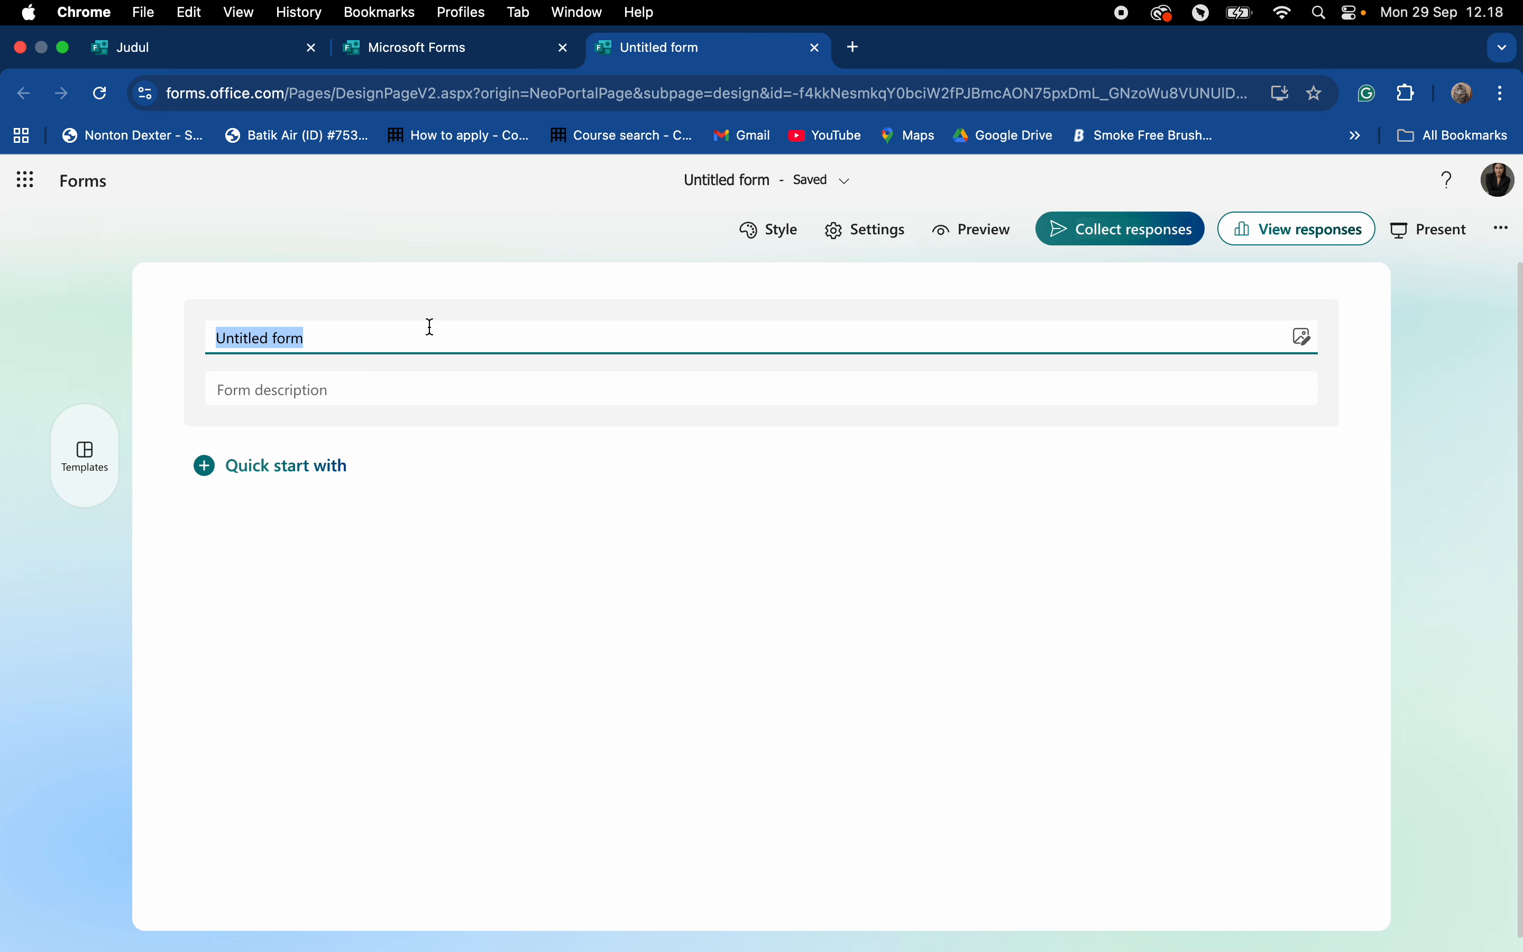
text(Judul)
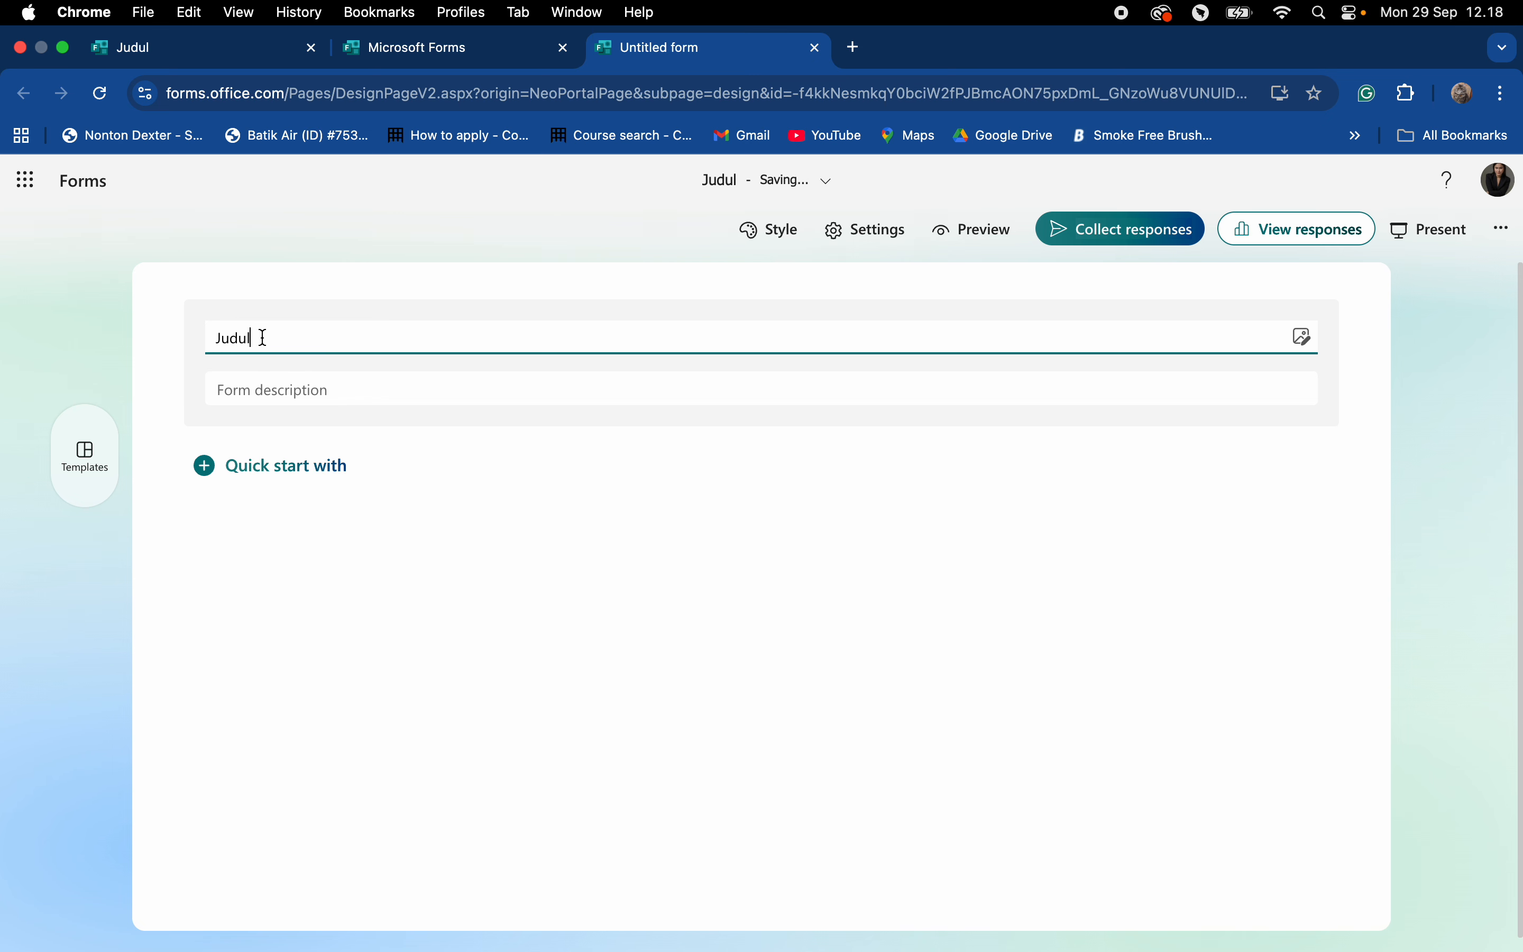
drag(215, 338, 318, 334)
Copy the full description text from the existing Judul form's cover into the new form's description.
click(272, 384)
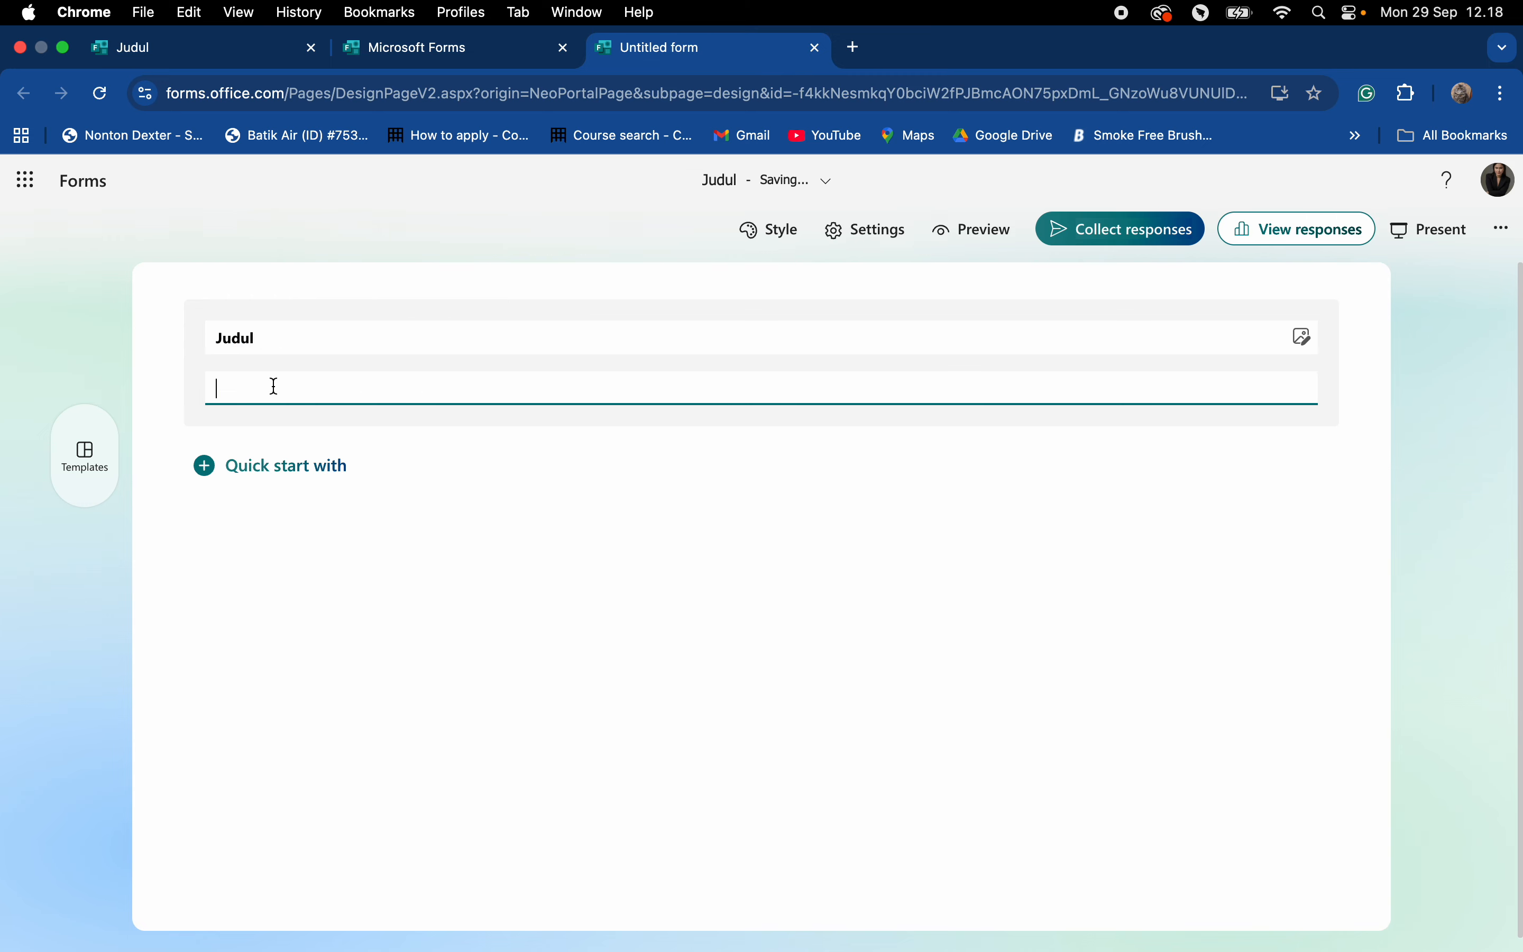
click(178, 49)
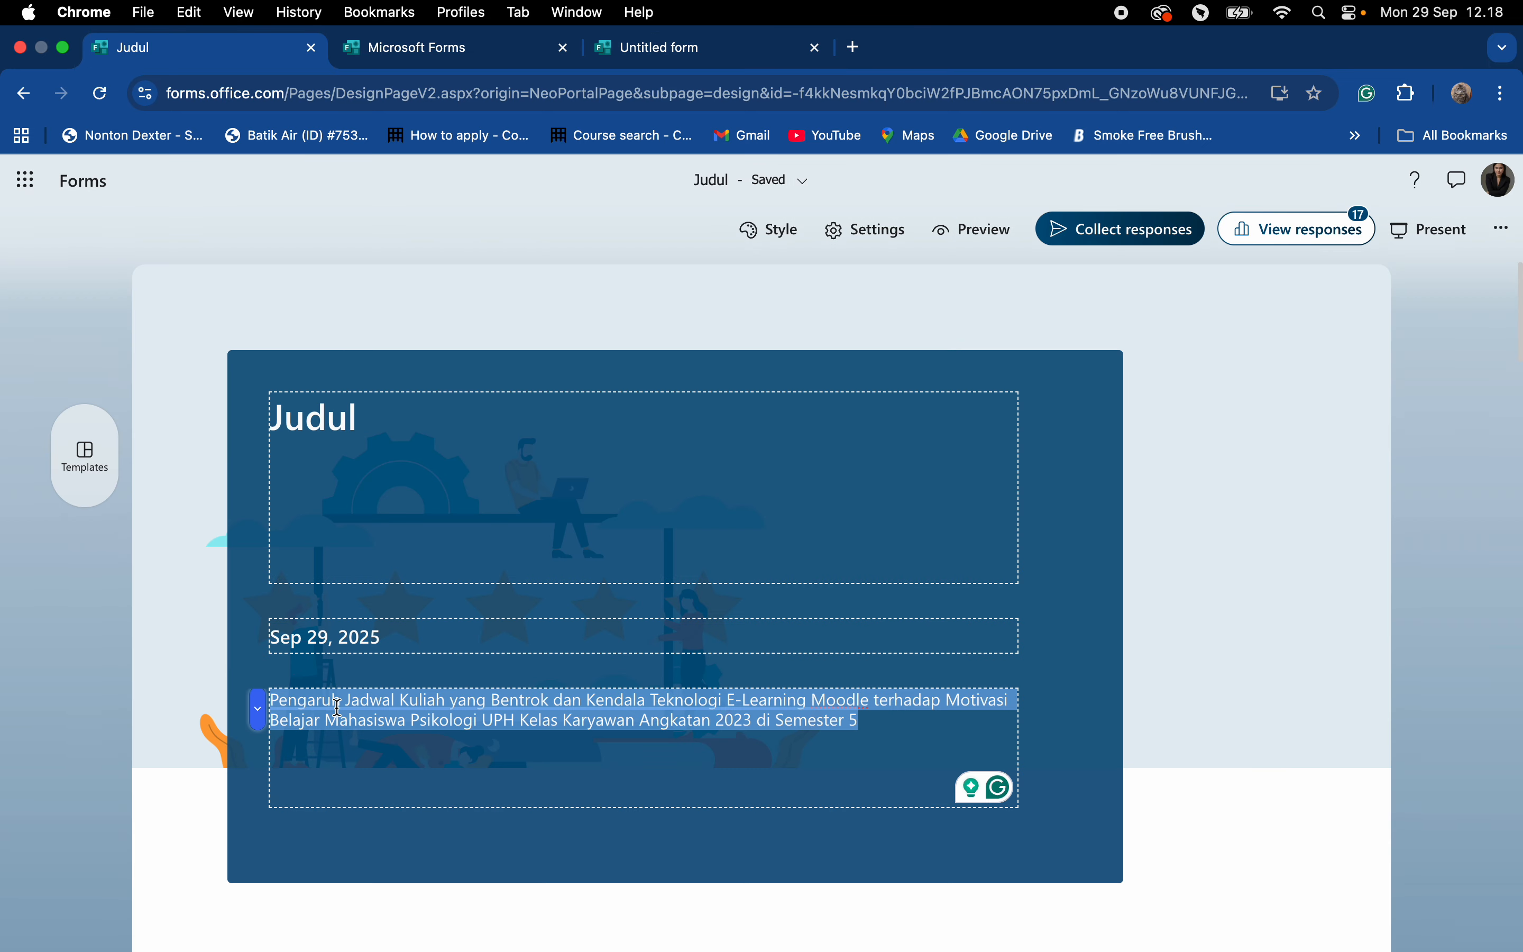
click(415, 720)
key(super+a)
key(super+c)
click(653, 51)
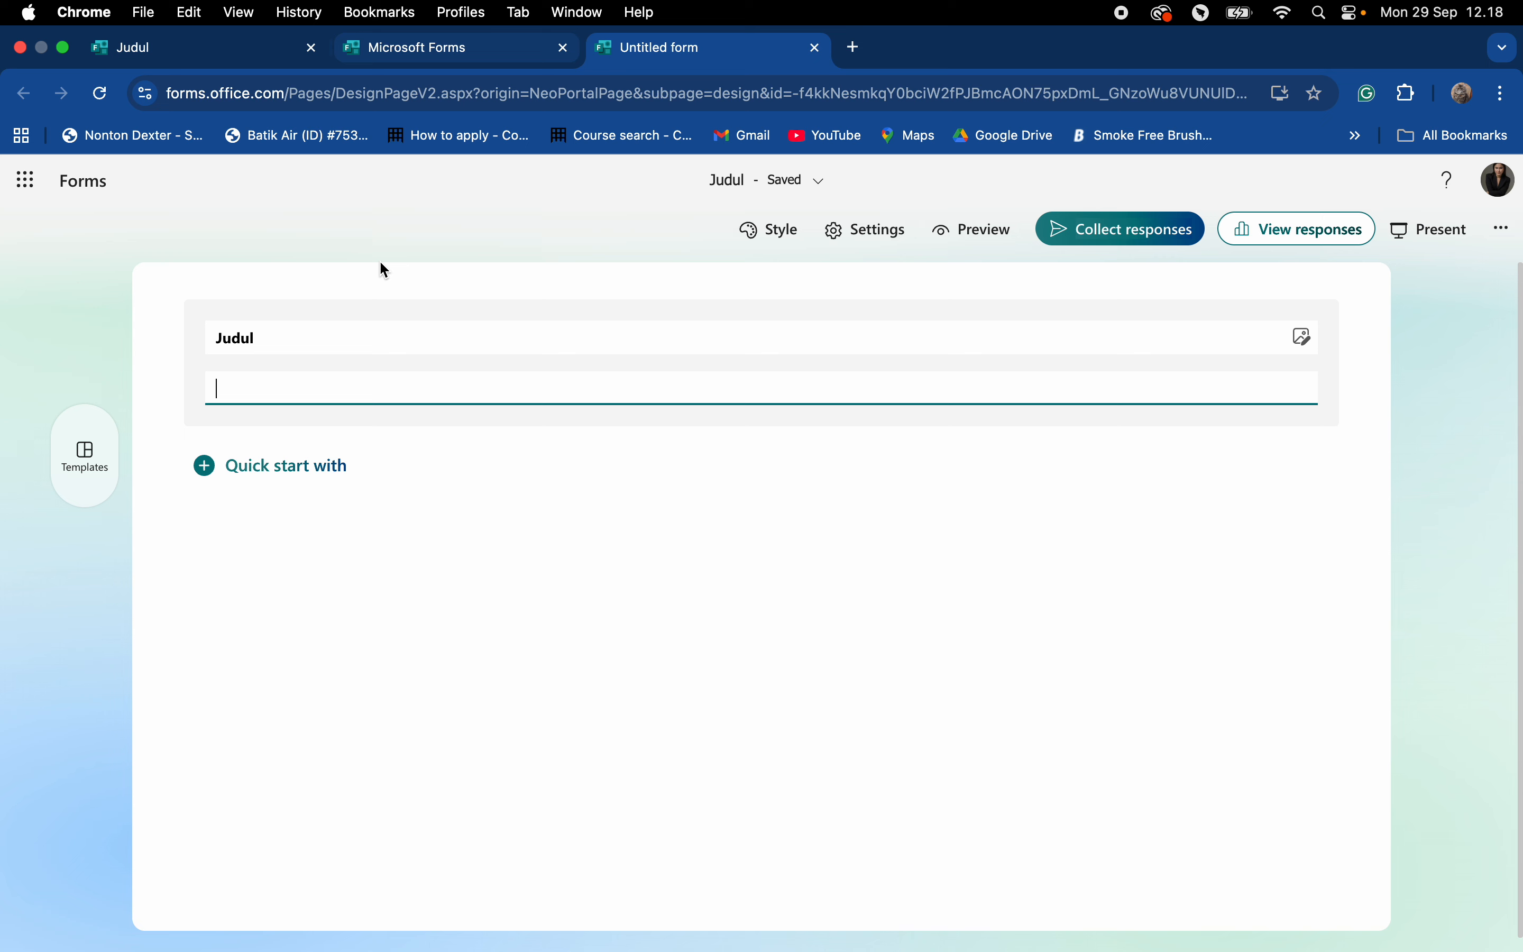
key(super+v)
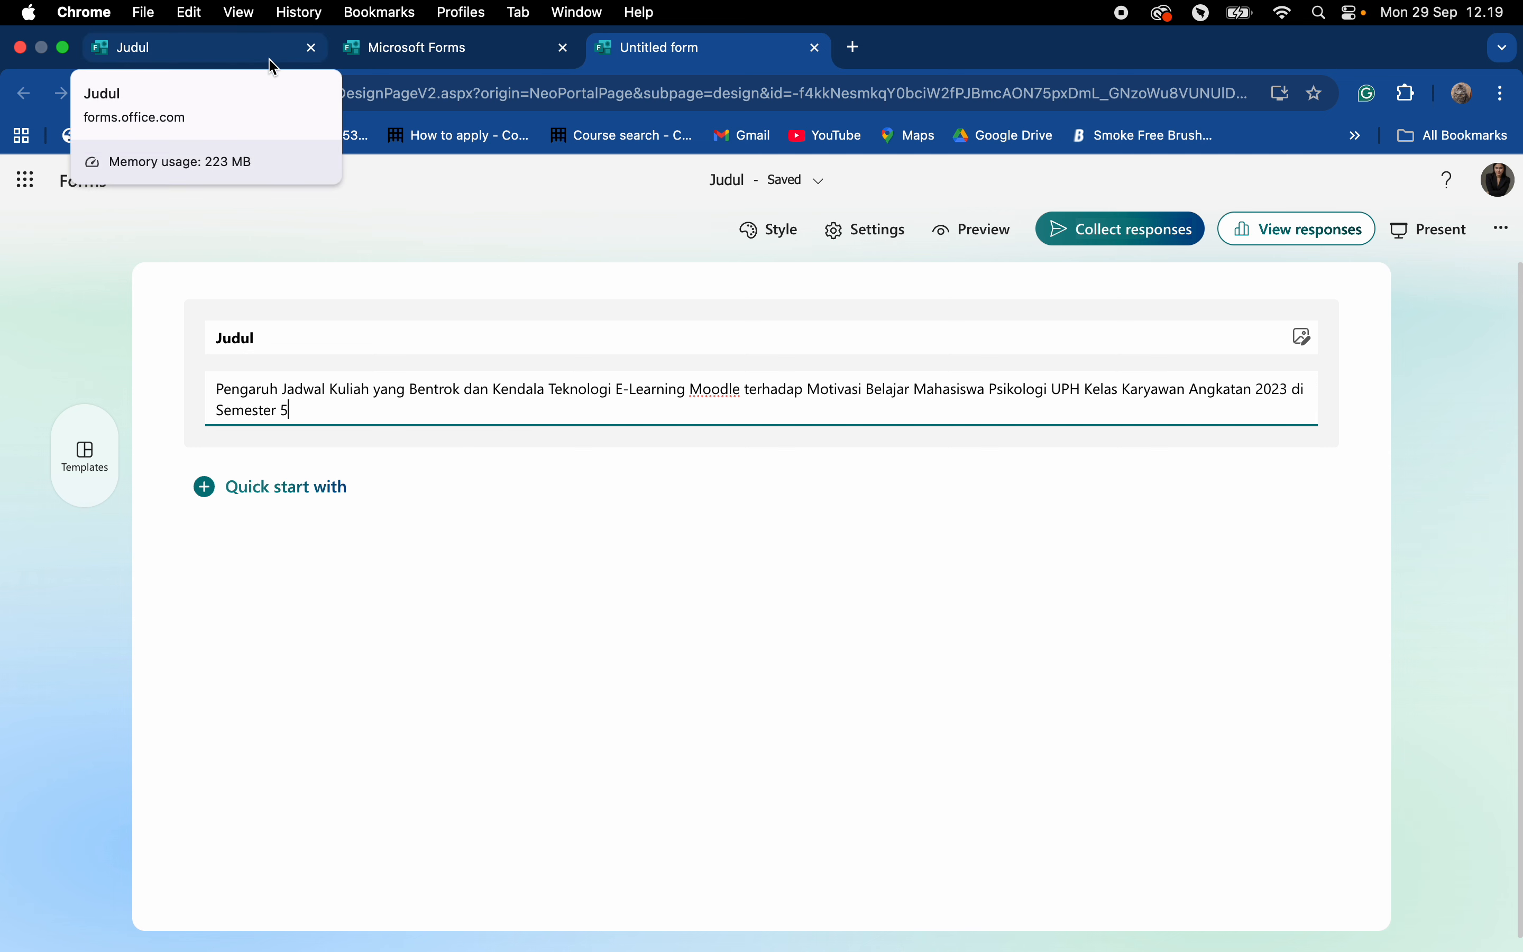
Add a section to the form and title it "Pembuka" in bold.
click(325, 490)
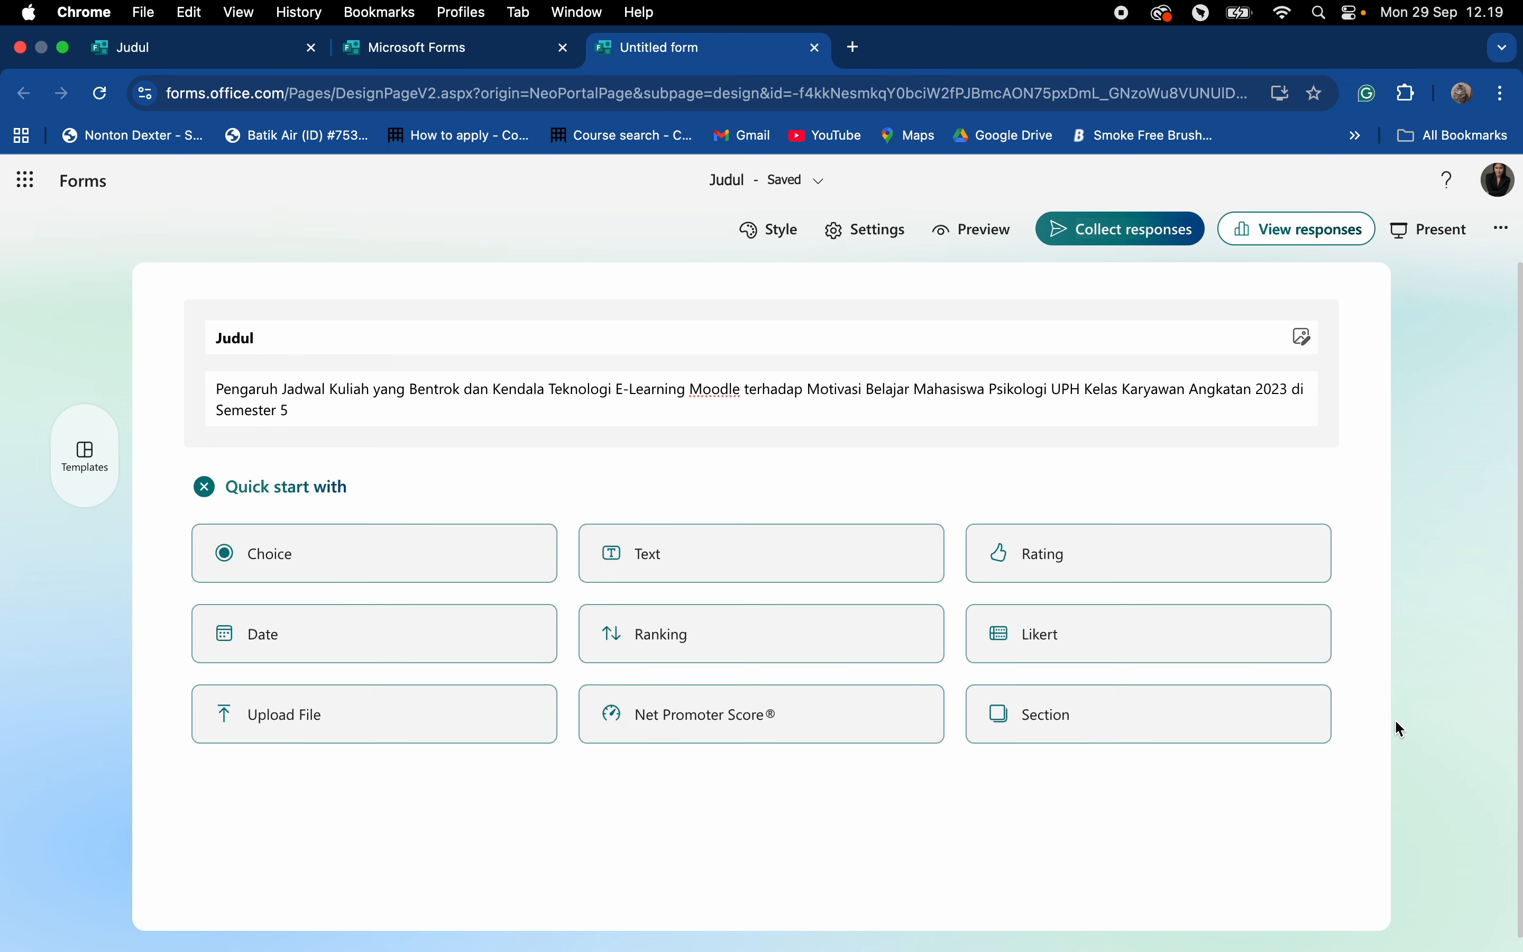
click(1106, 729)
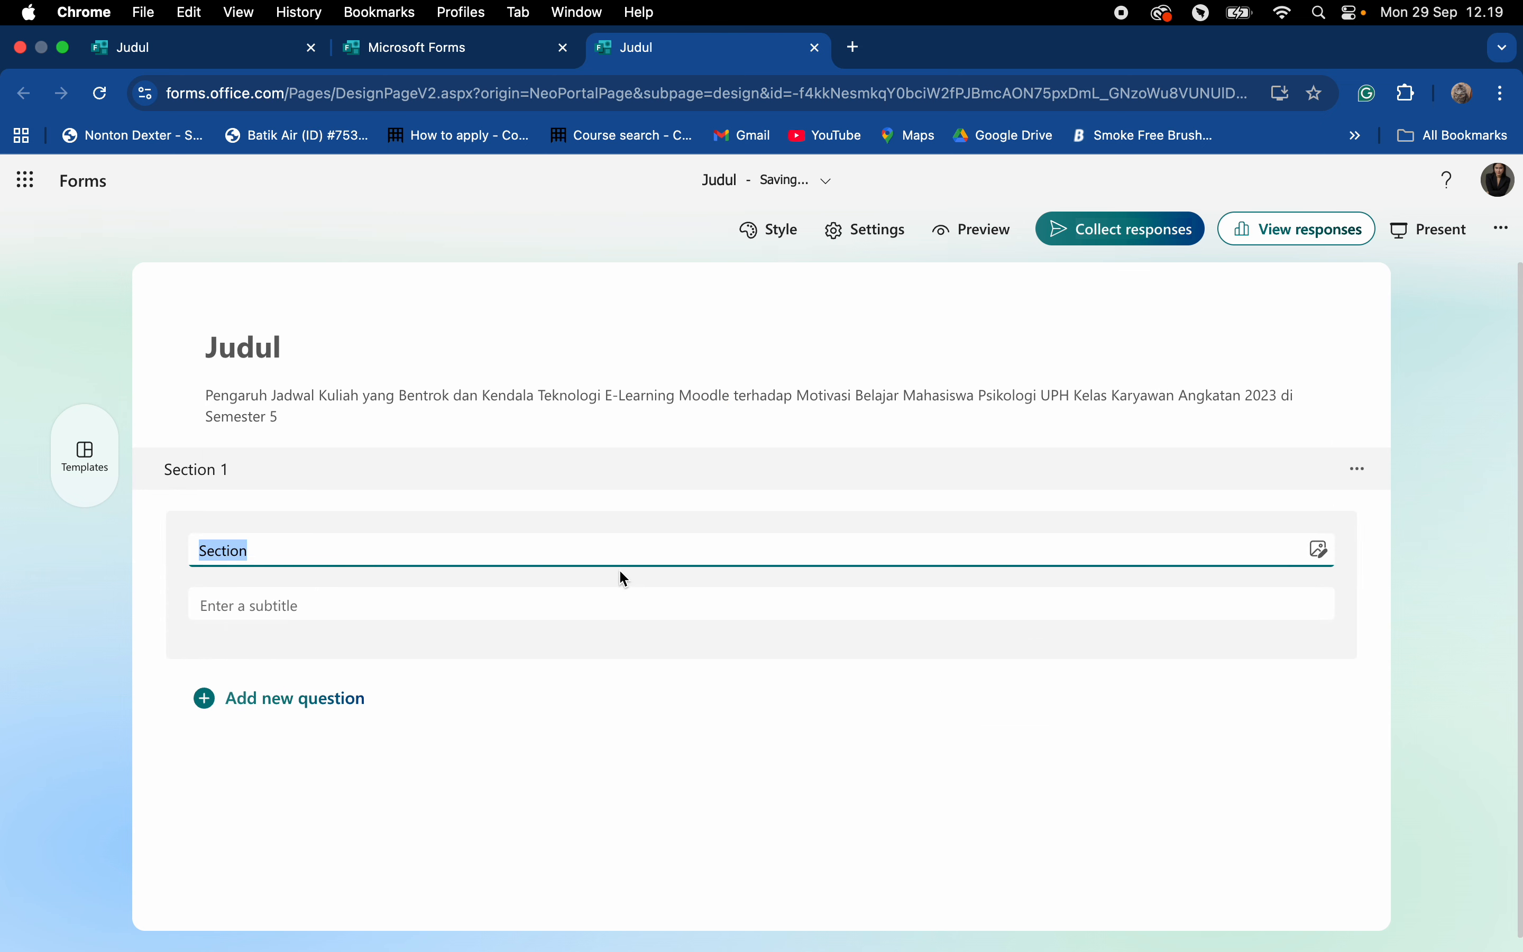
text(Pembuka)
key(super+a)
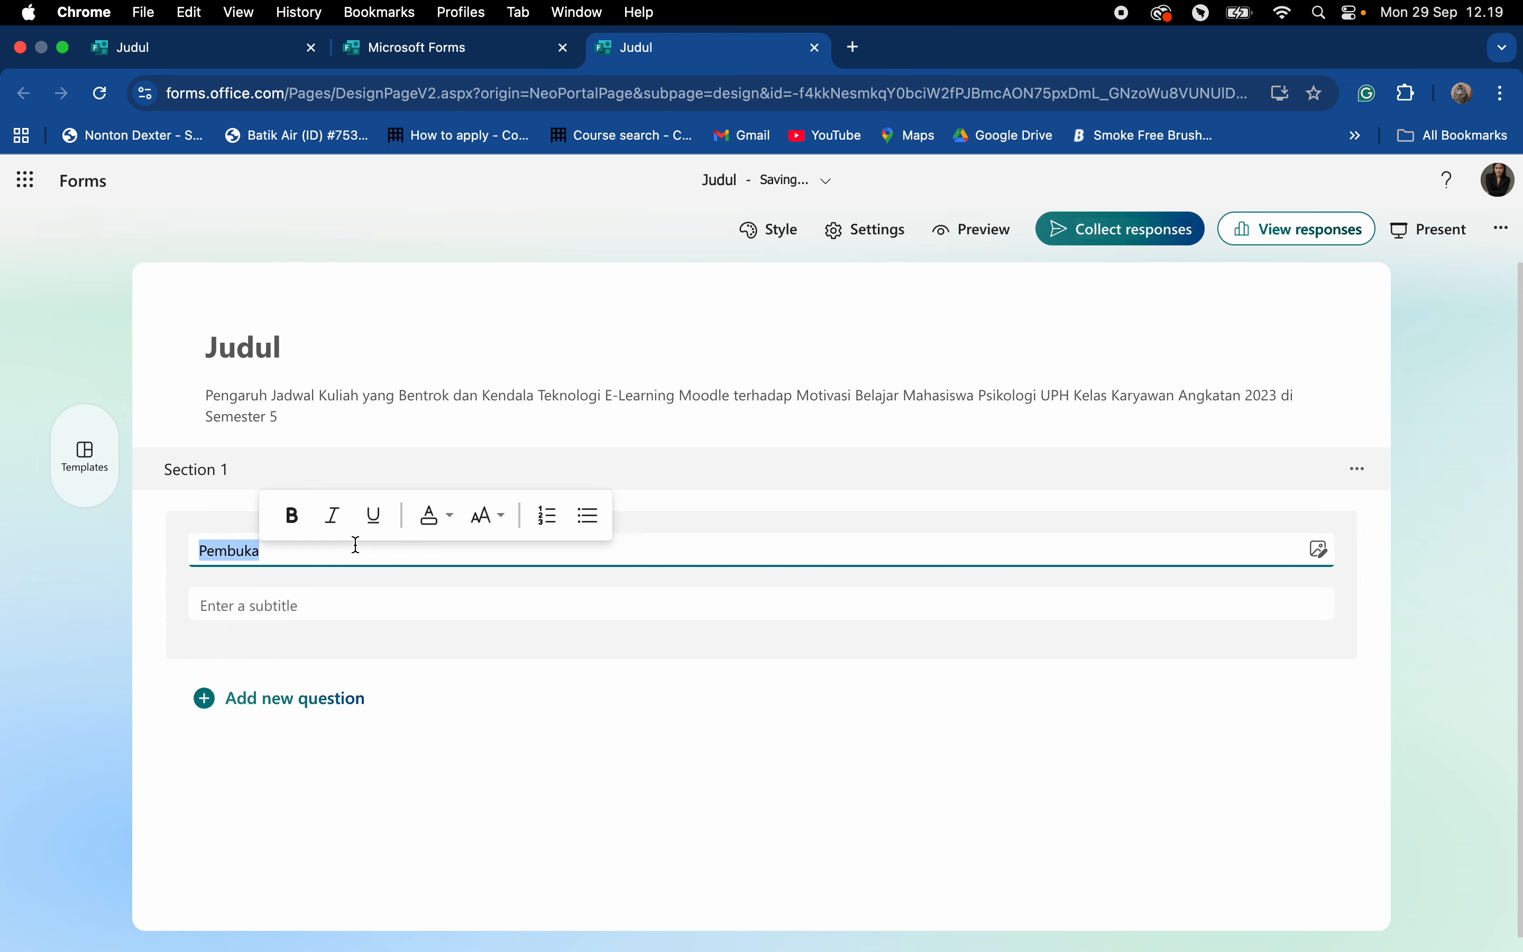
click(291, 519)
Copy the introductory paragraph under Pembuka in the existing Judul form into the new section's subtitle.
click(275, 603)
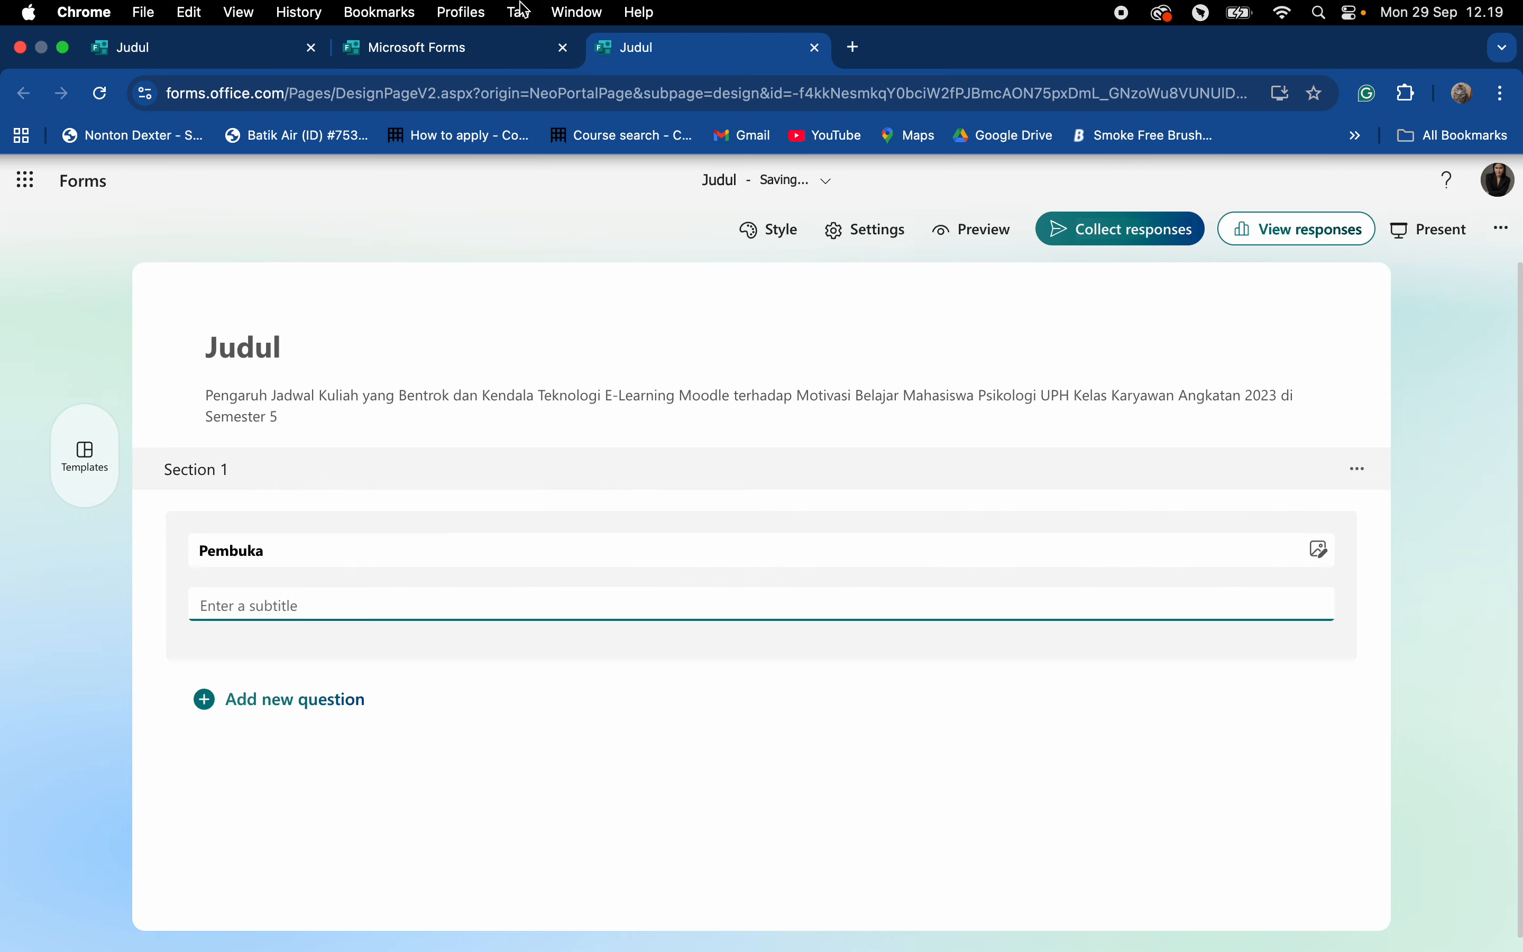
click(157, 48)
scroll(585, 679, down, 5)
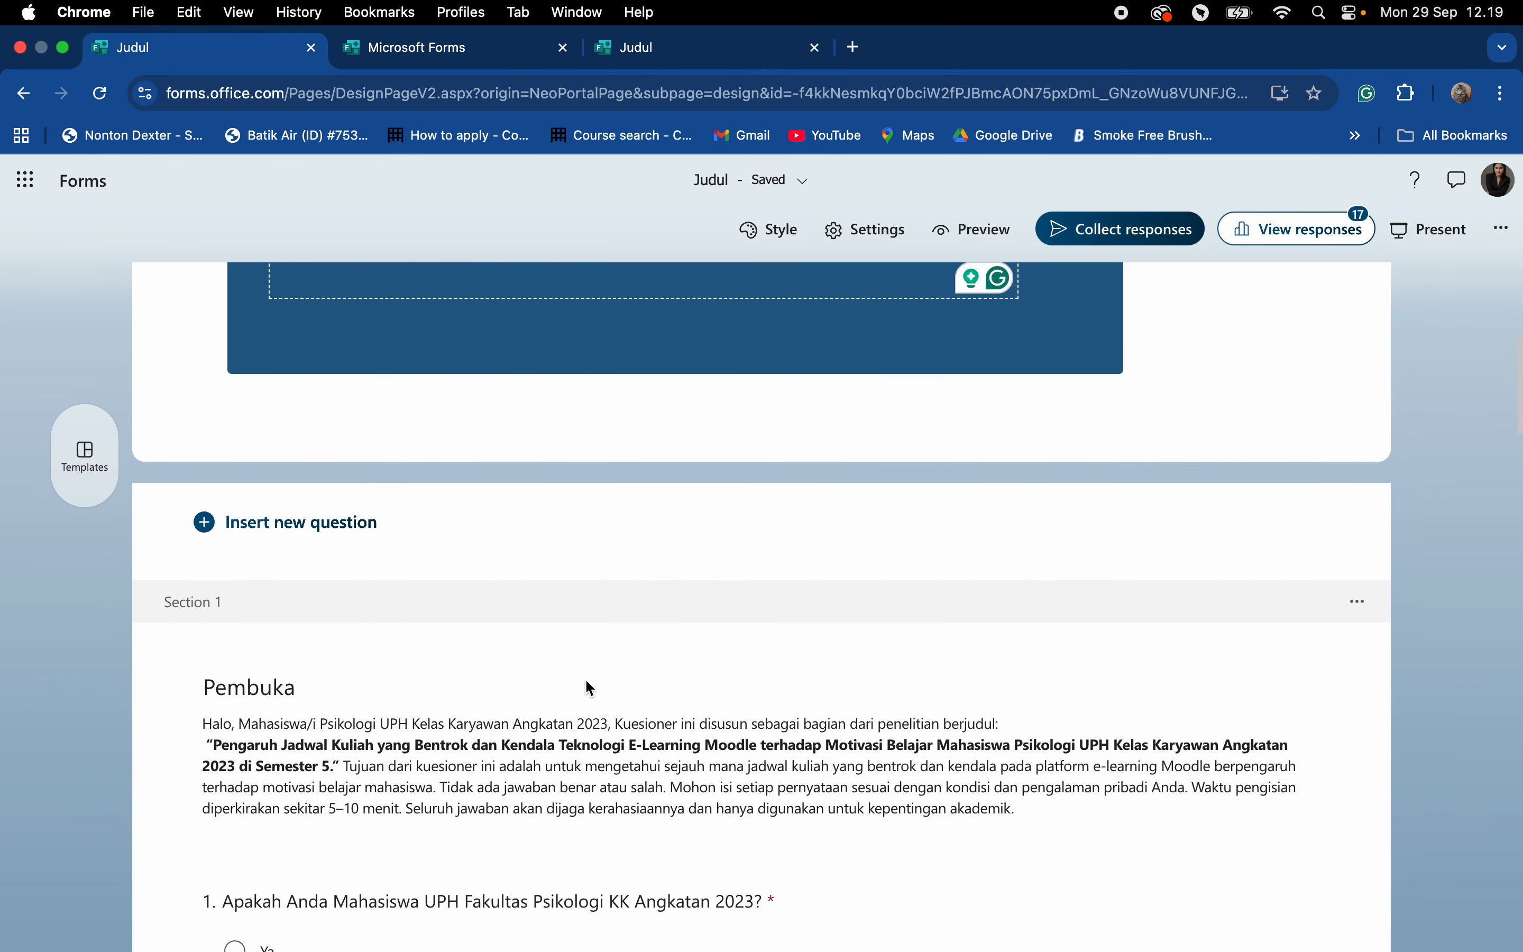
click(554, 624)
key(super+a)
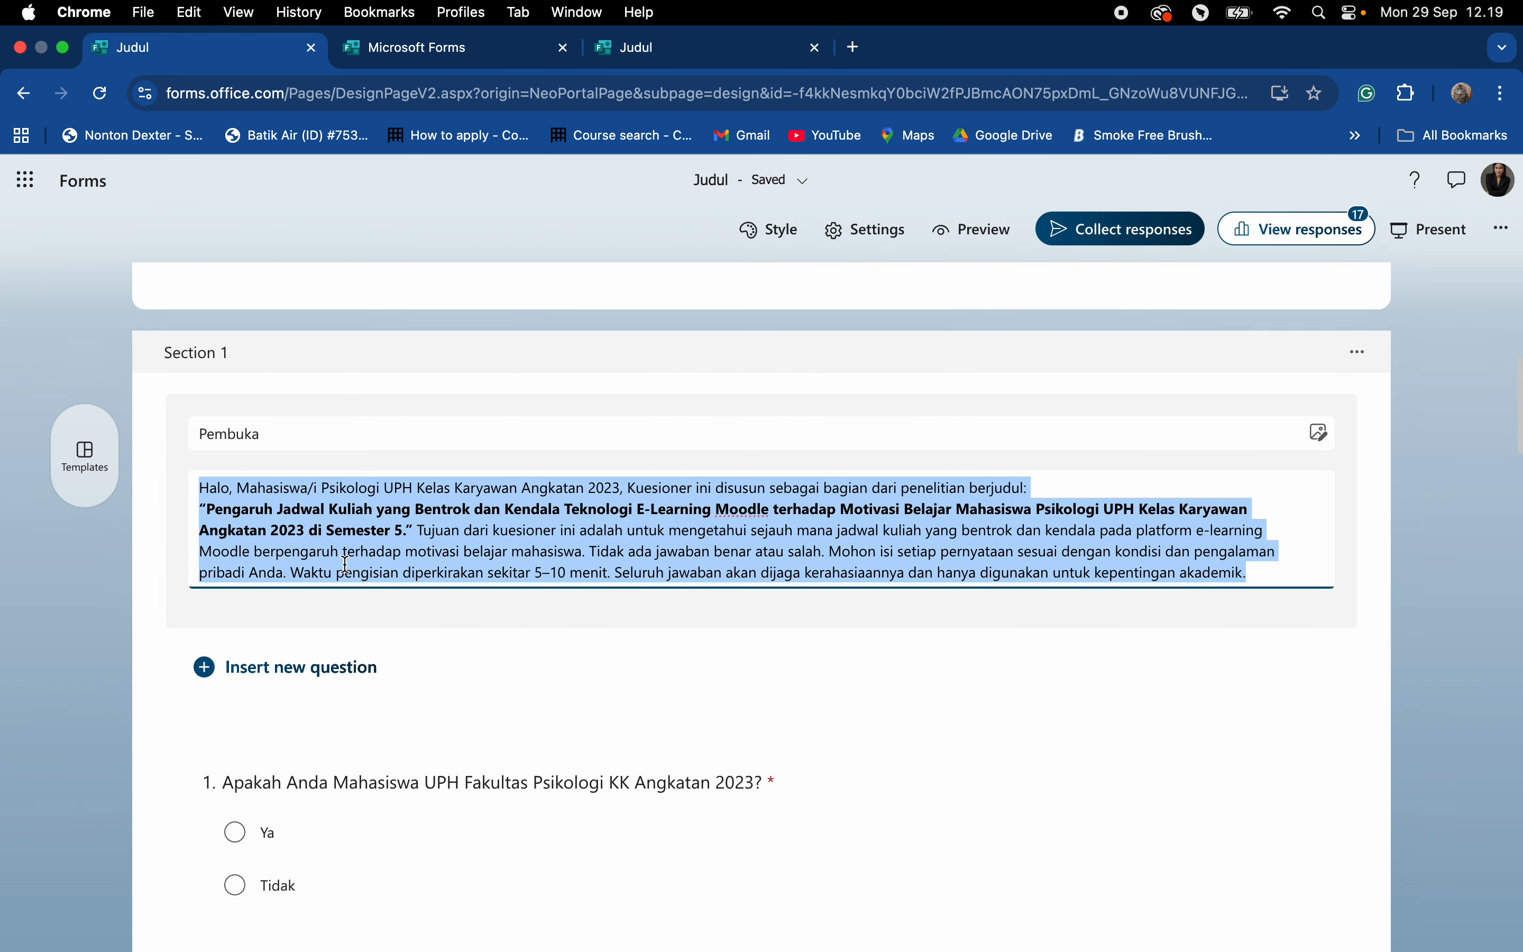
key(super+c)
click(637, 56)
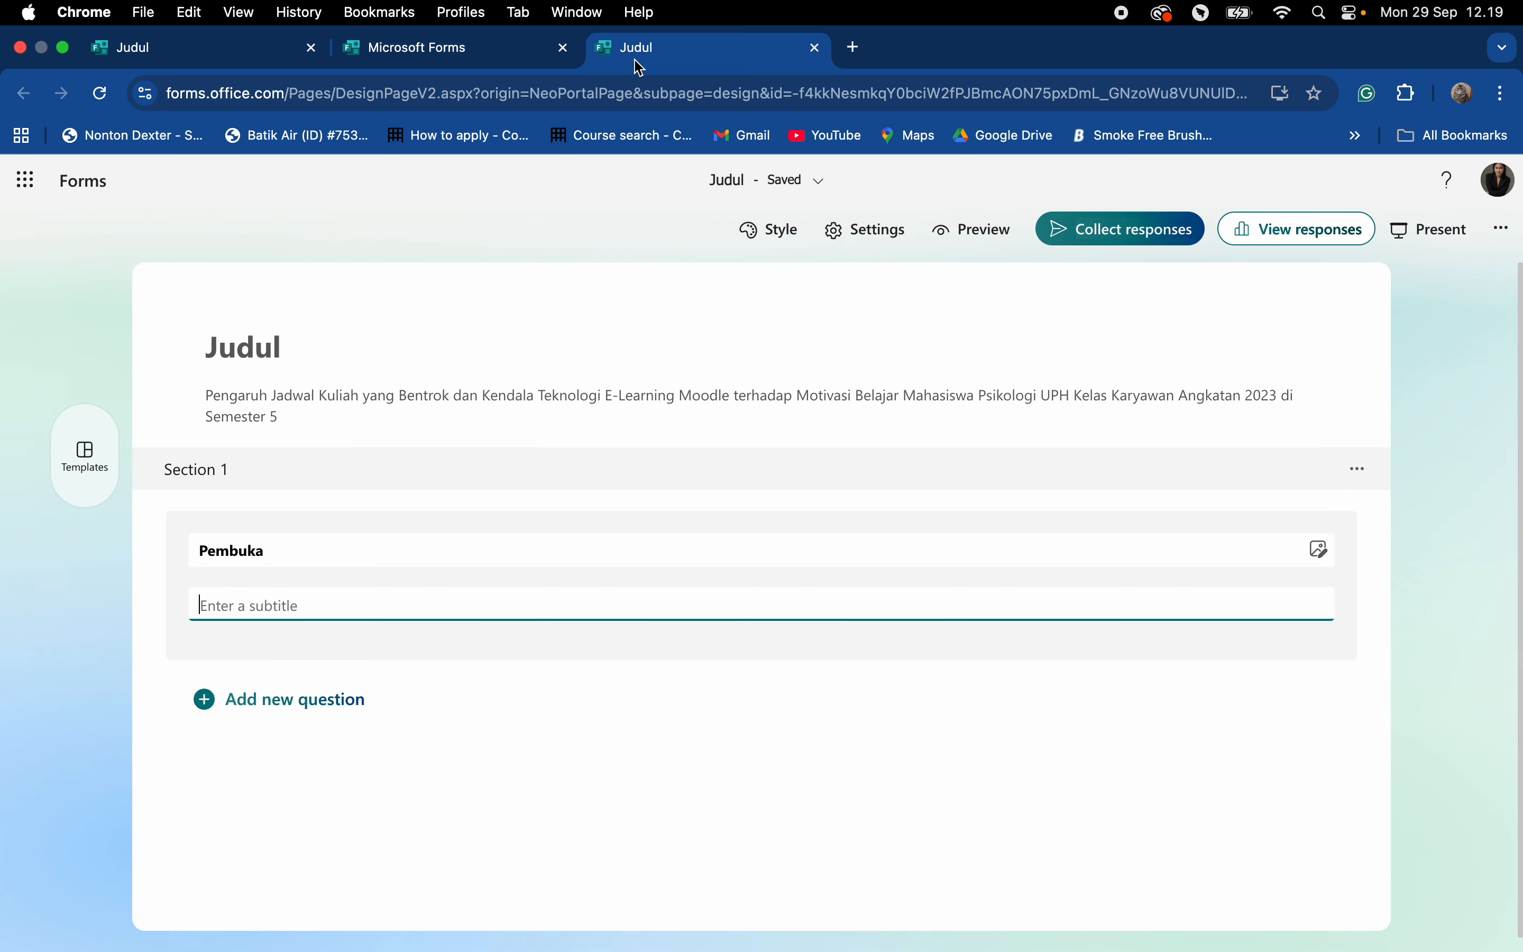
click(259, 607)
key(super+v)
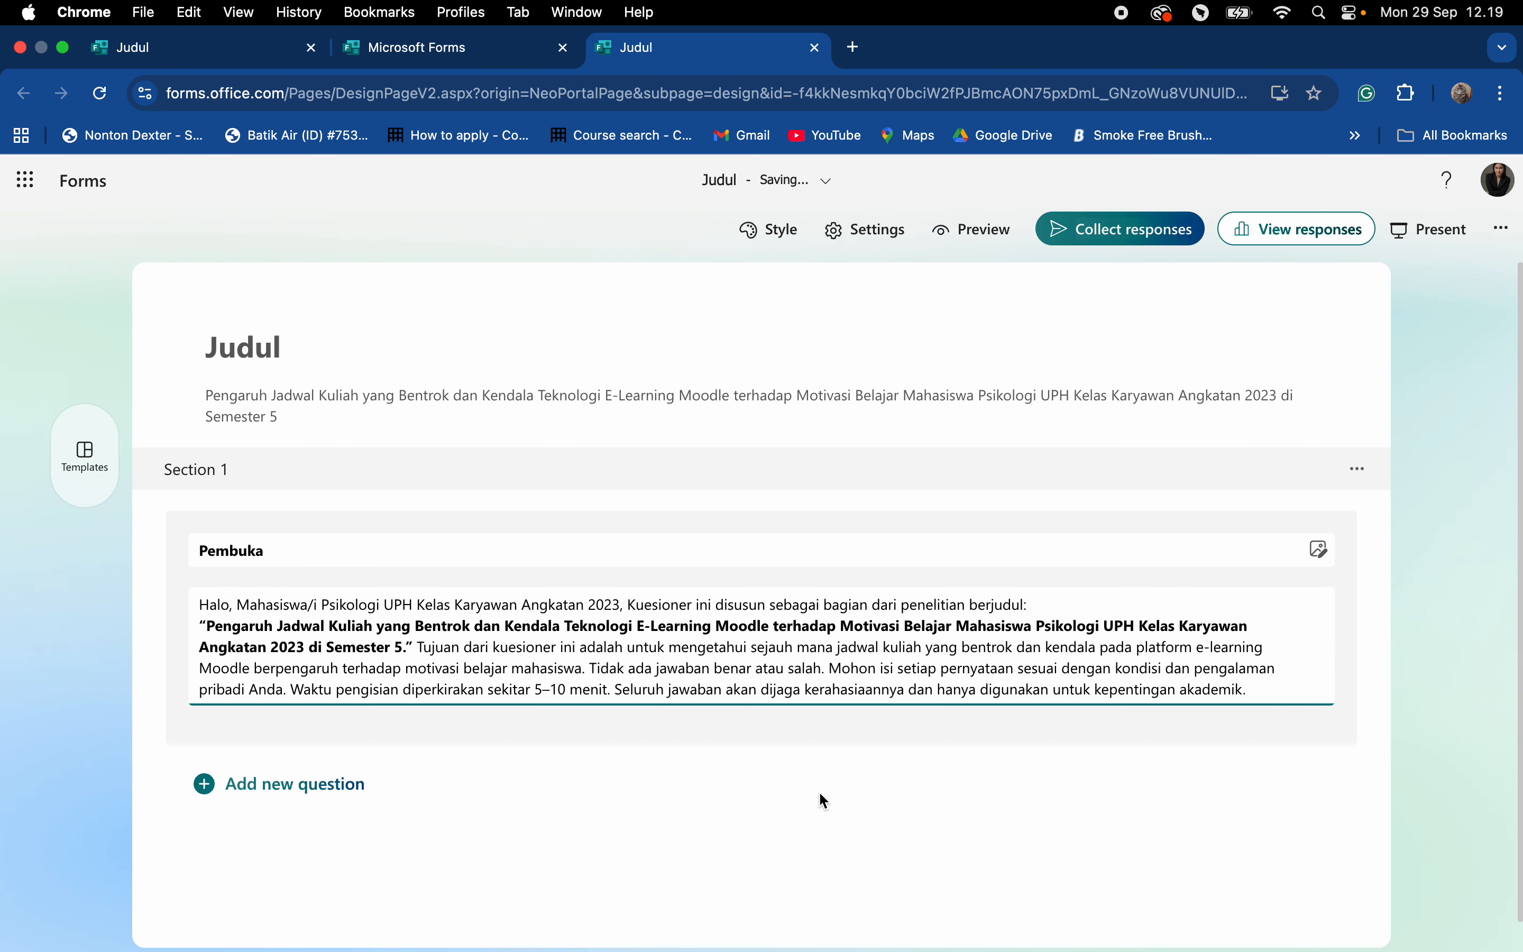
Add a choice question reading "Apakah Anda Mahasiswa Psikologi UPH Kelas Karyawan Angkatan 2023?" below the Pembuka section.
scroll(821, 794, down, 1)
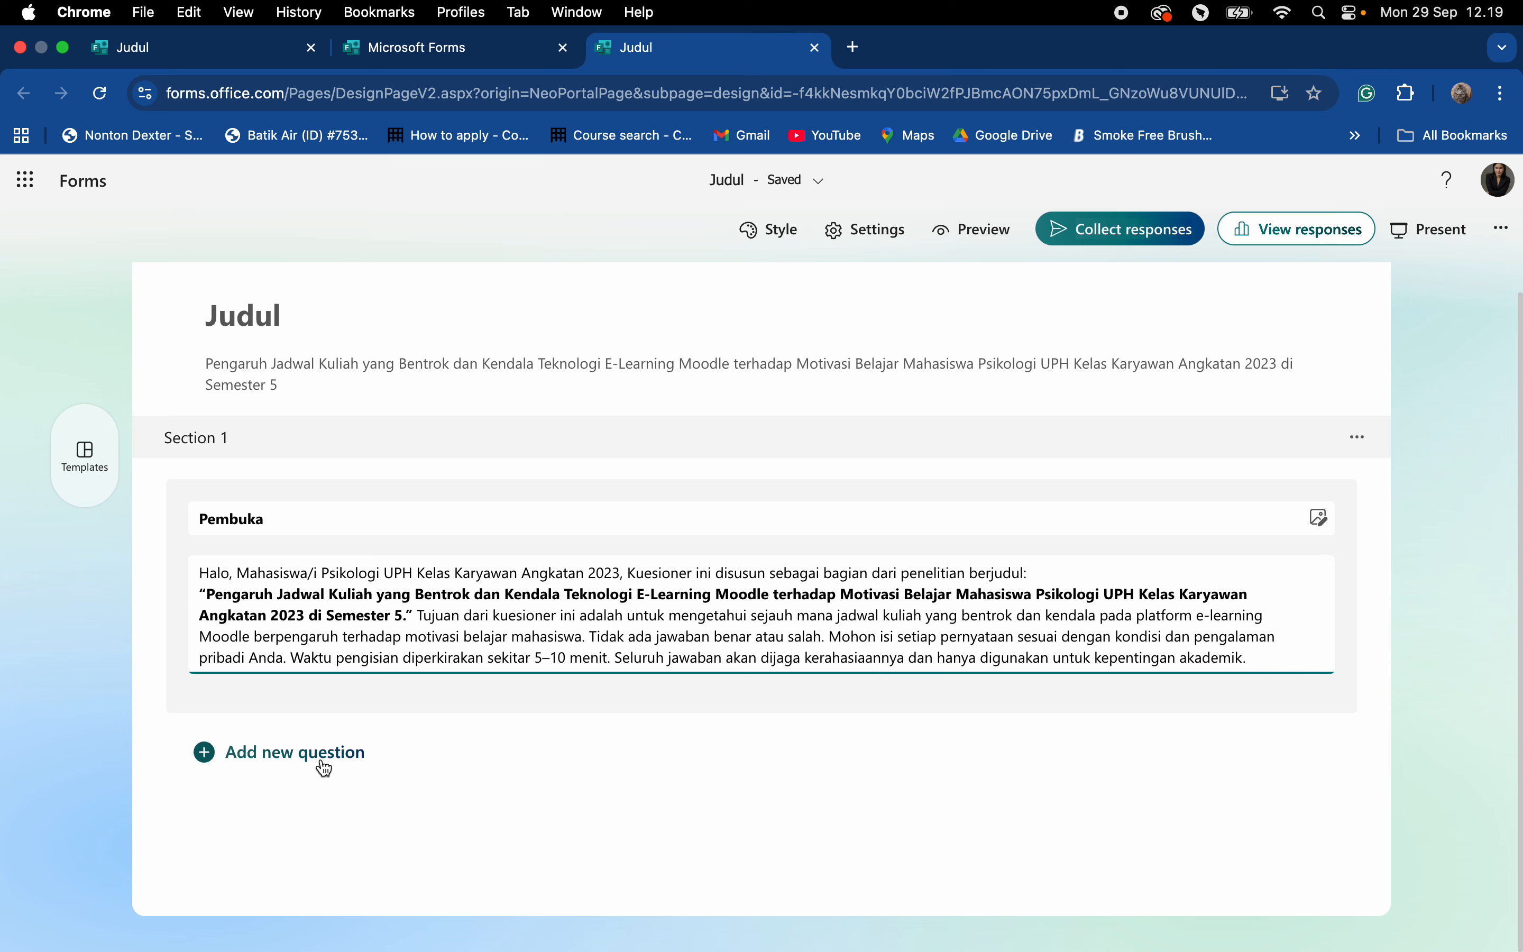
click(324, 768)
scroll(760, 732, down, 5)
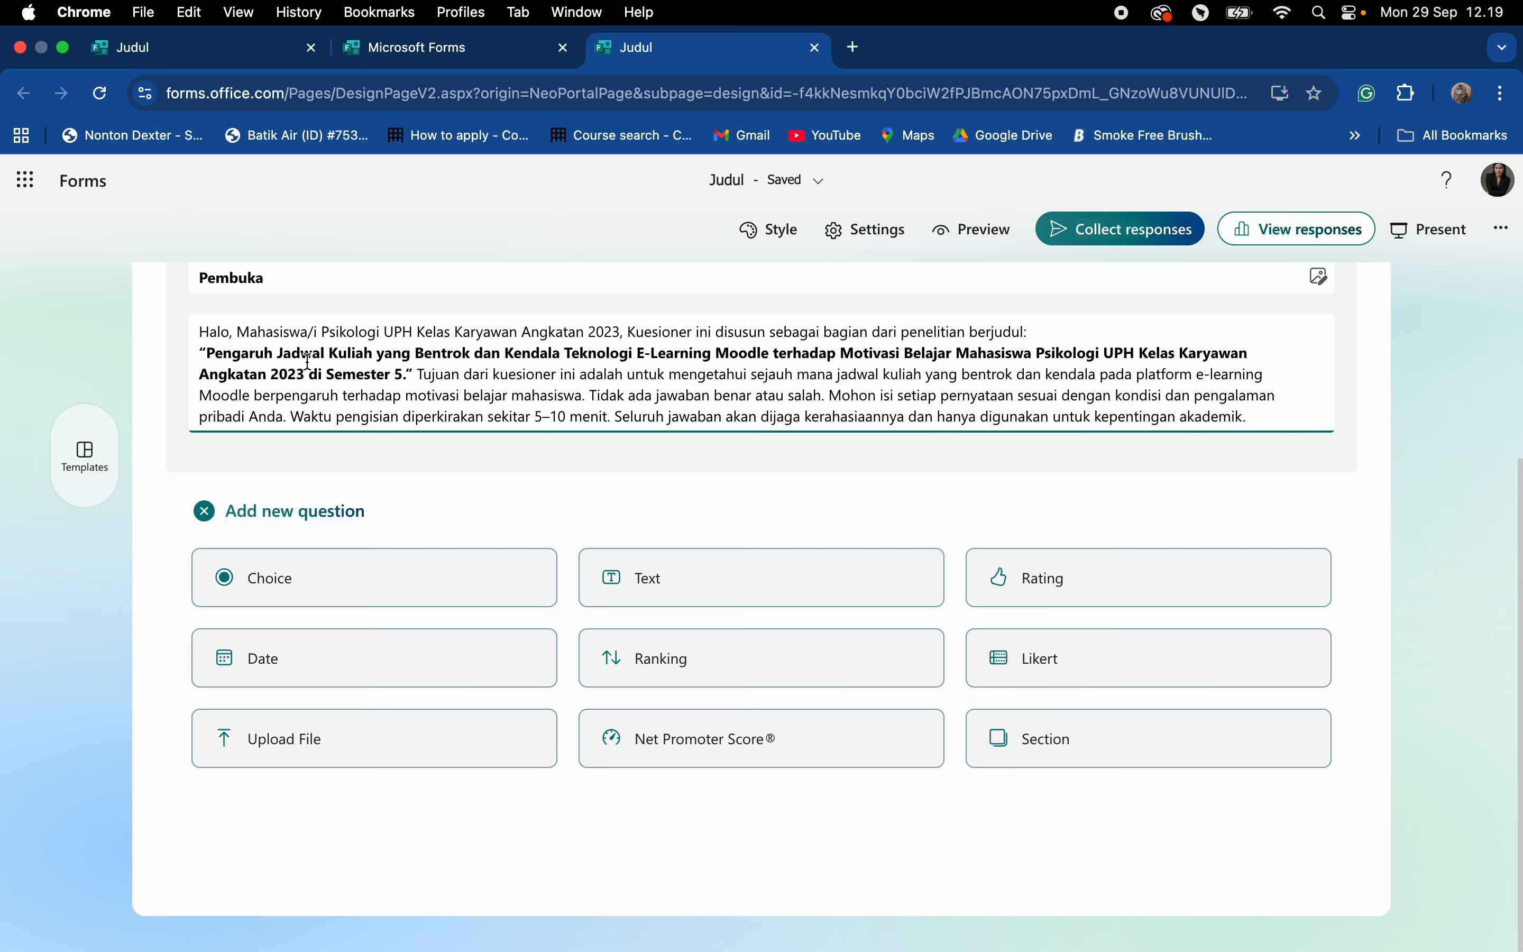
click(325, 584)
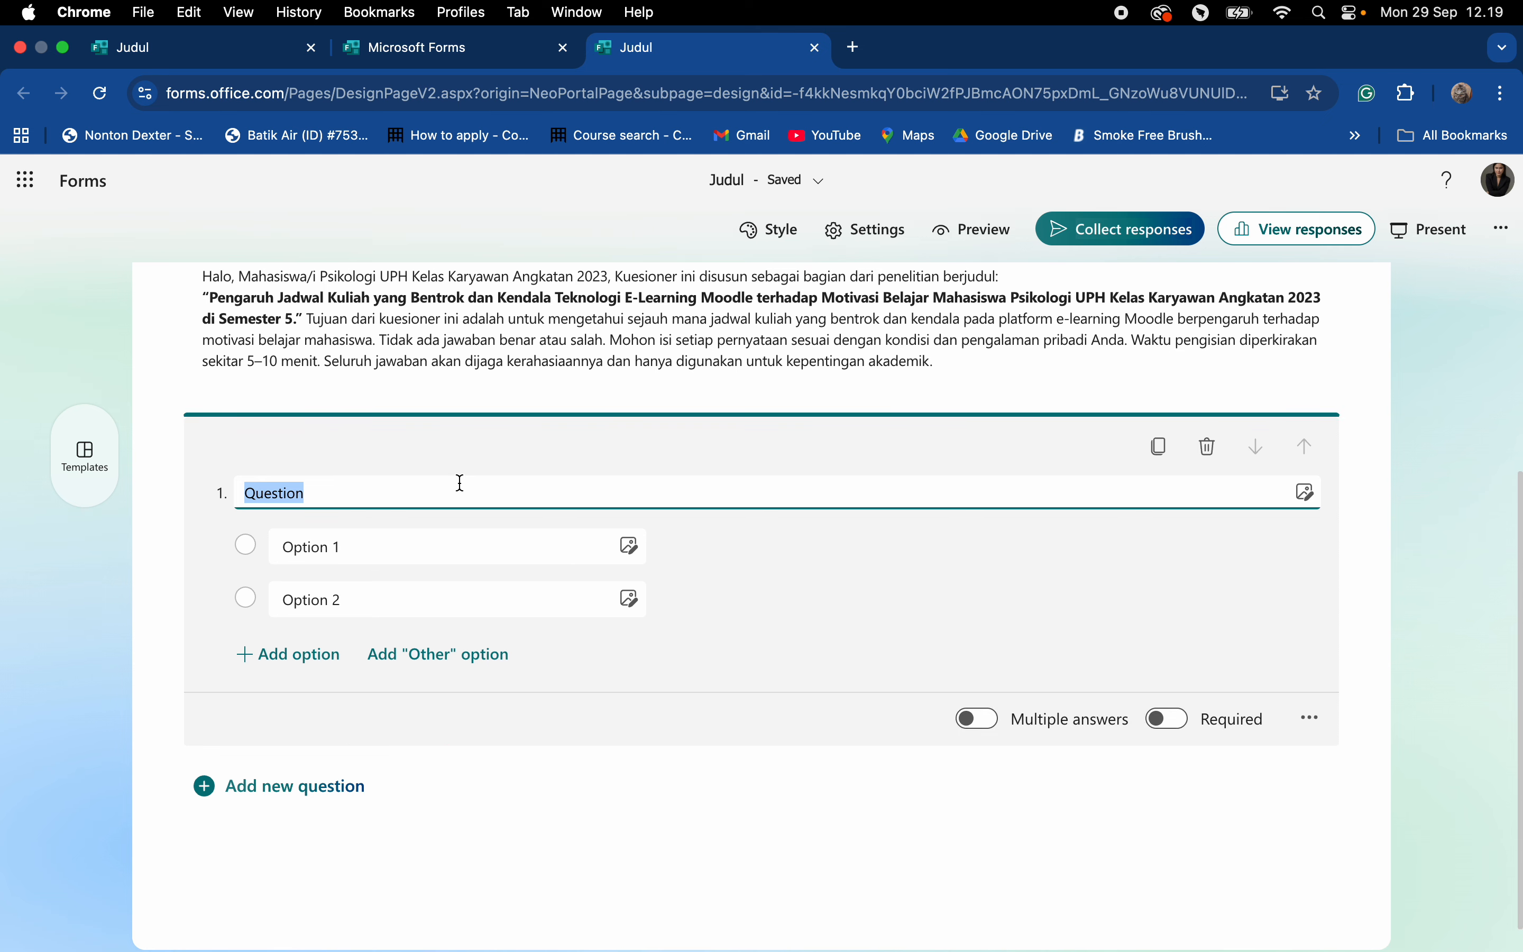
text(Apakah Anda )
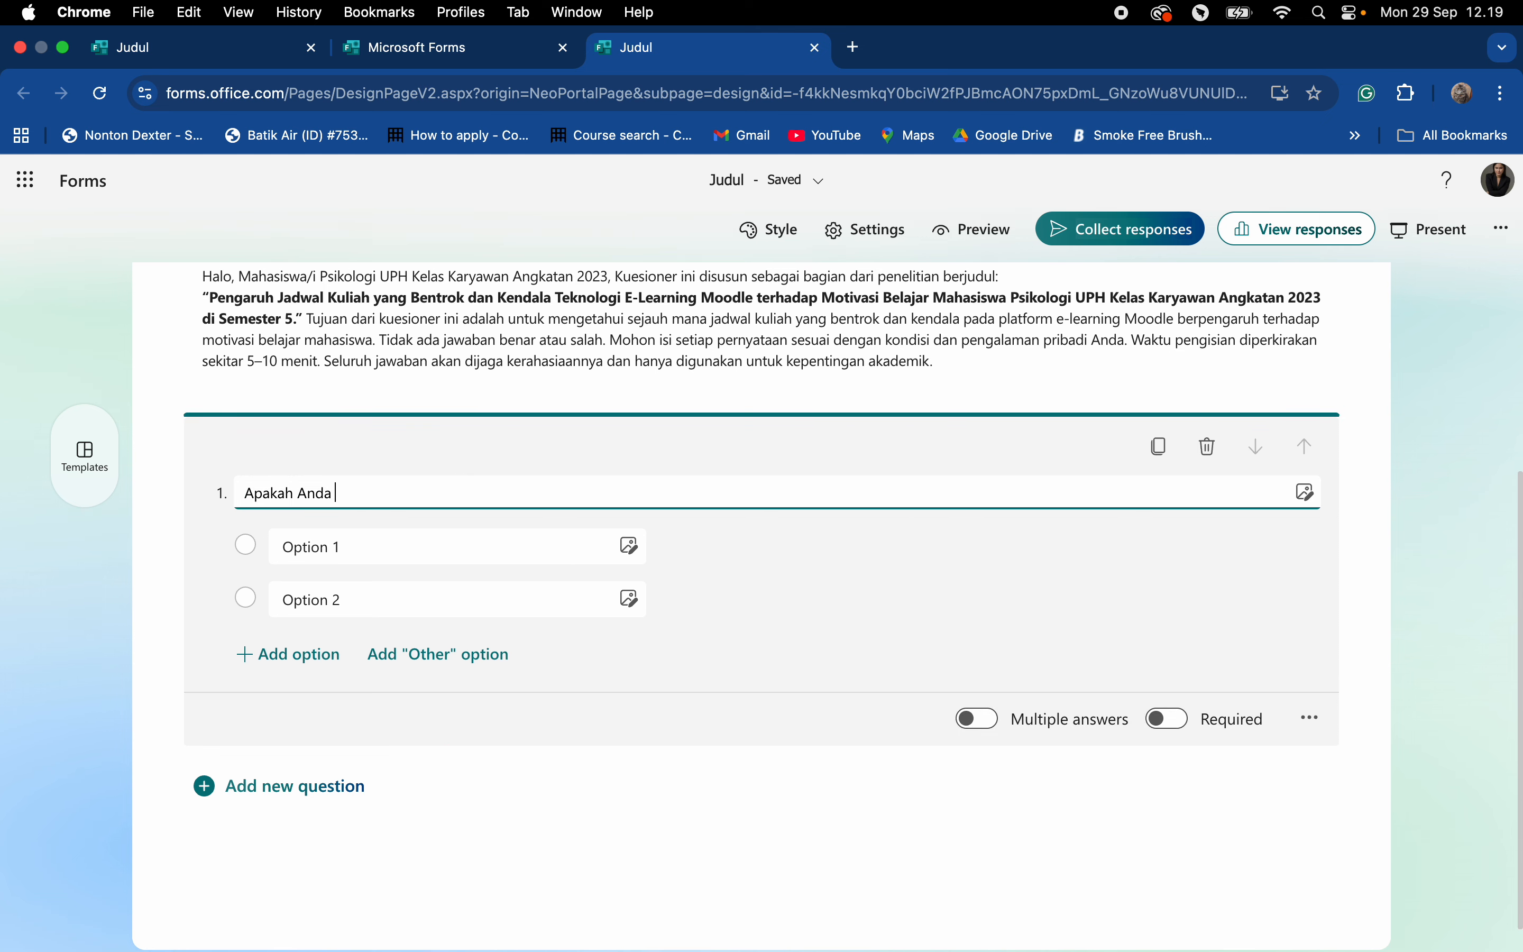
text(Mahasisw)
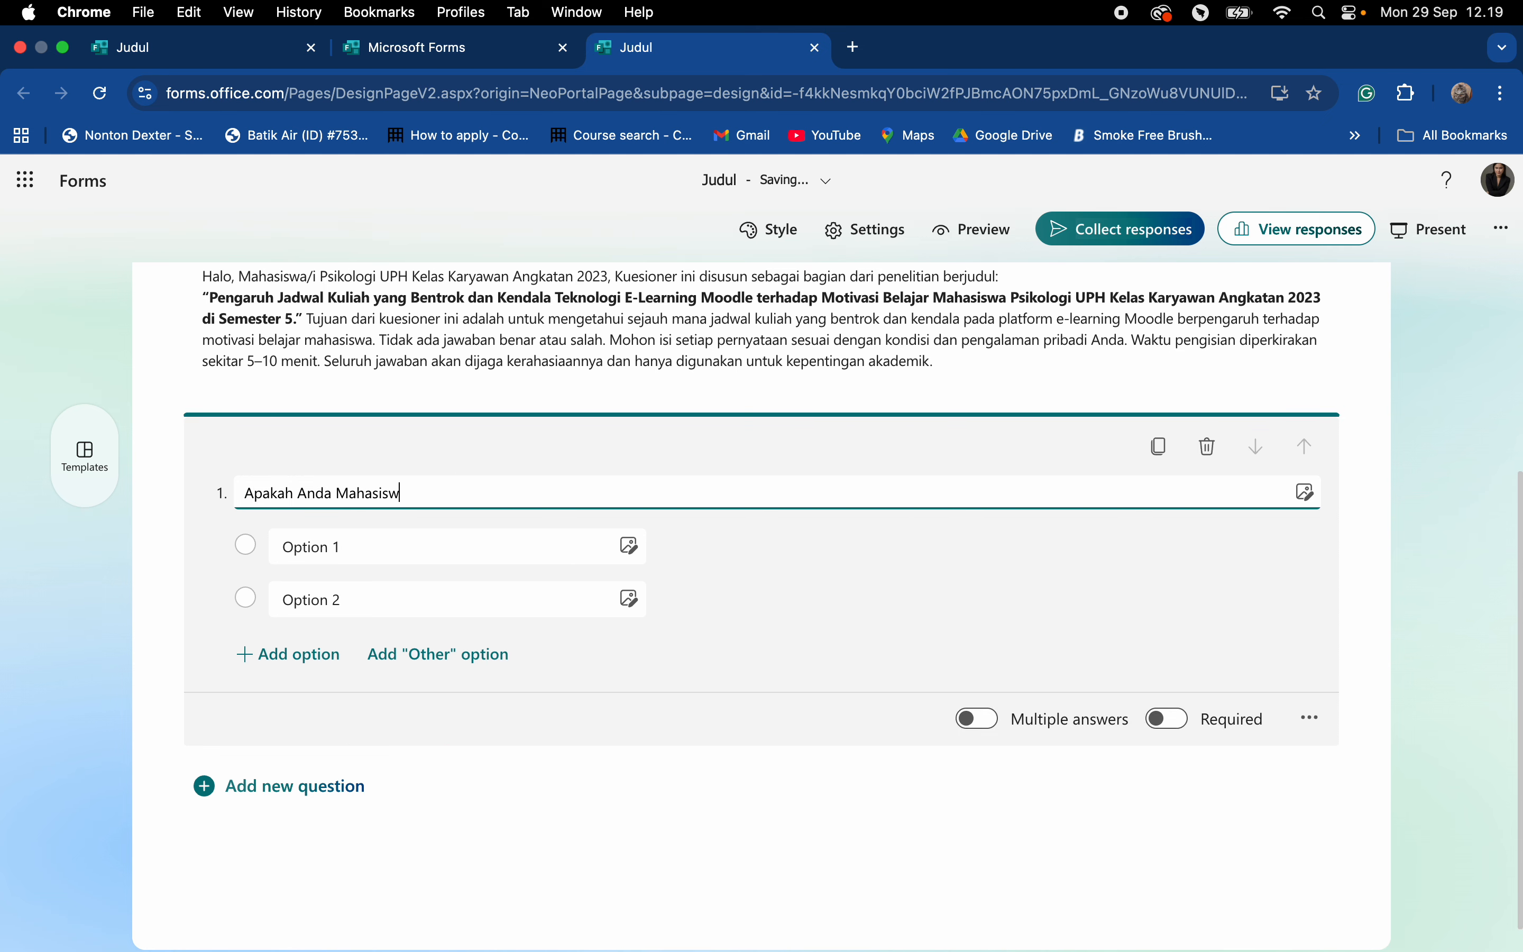
text(a Psikologi UPH Kelas )
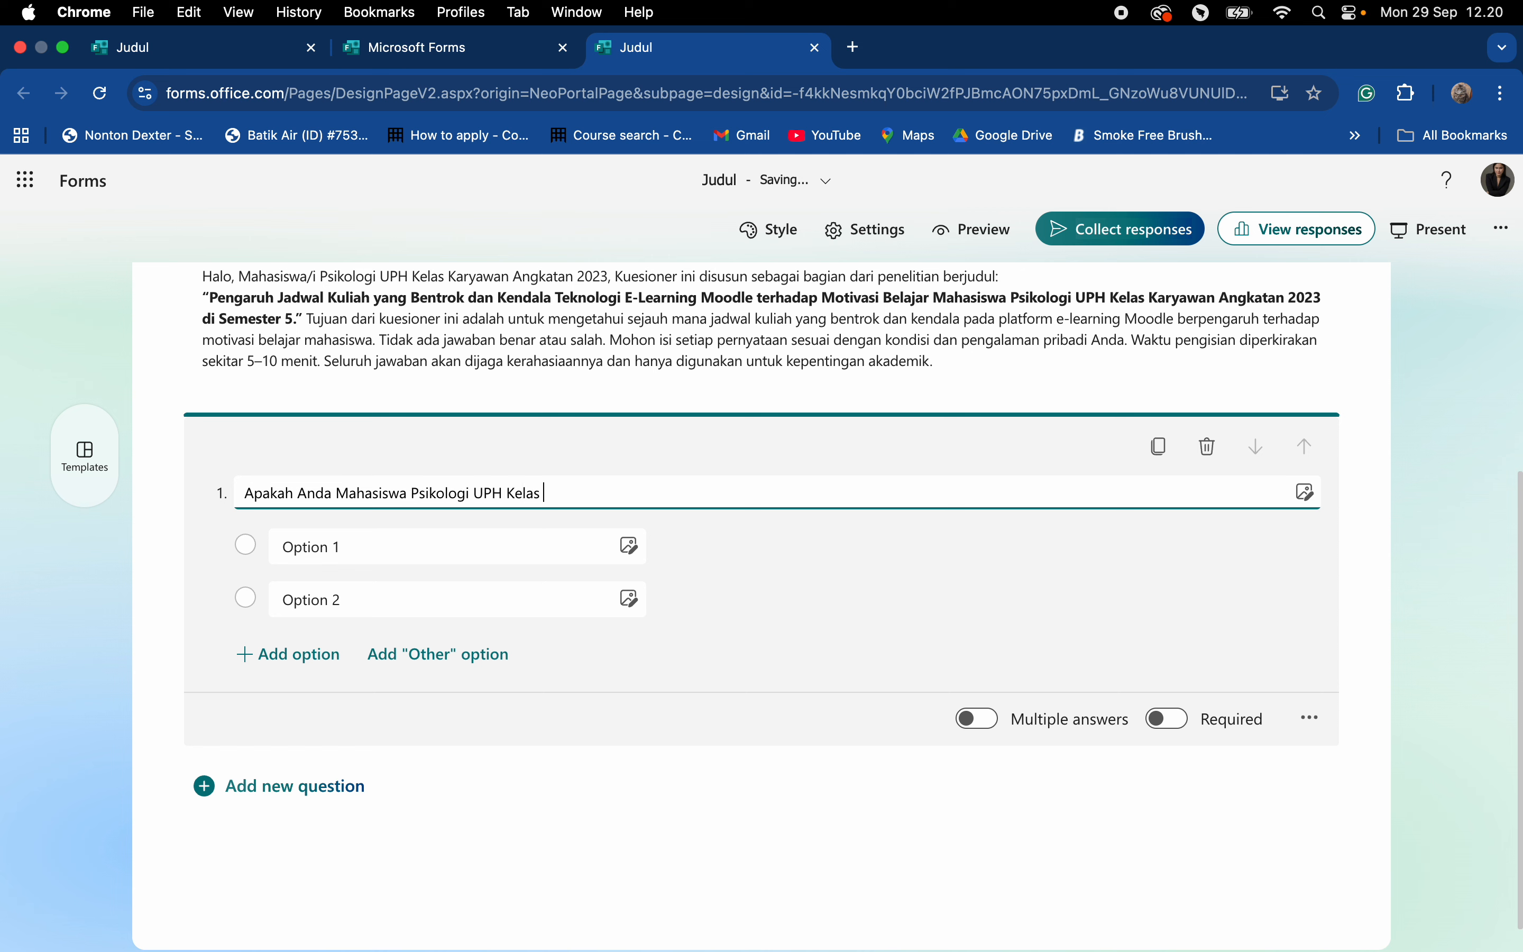
text(Karyawan Angkatan 2023?)
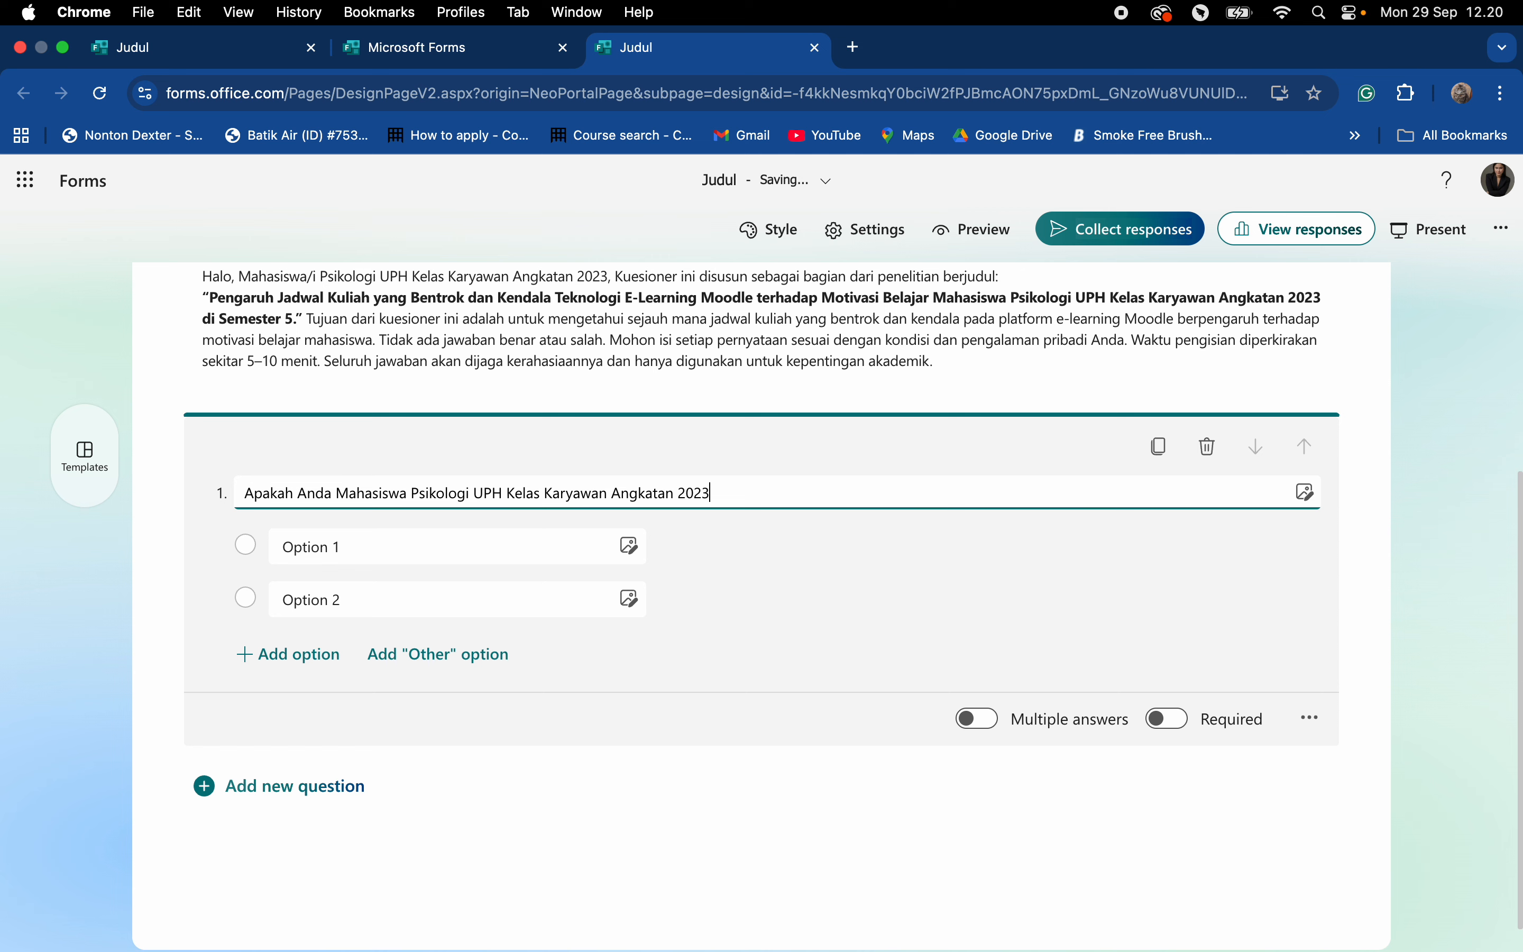
Set the first question's options to "Ya" and "Tidak" and make the question required.
click(376, 540)
text(Ya)
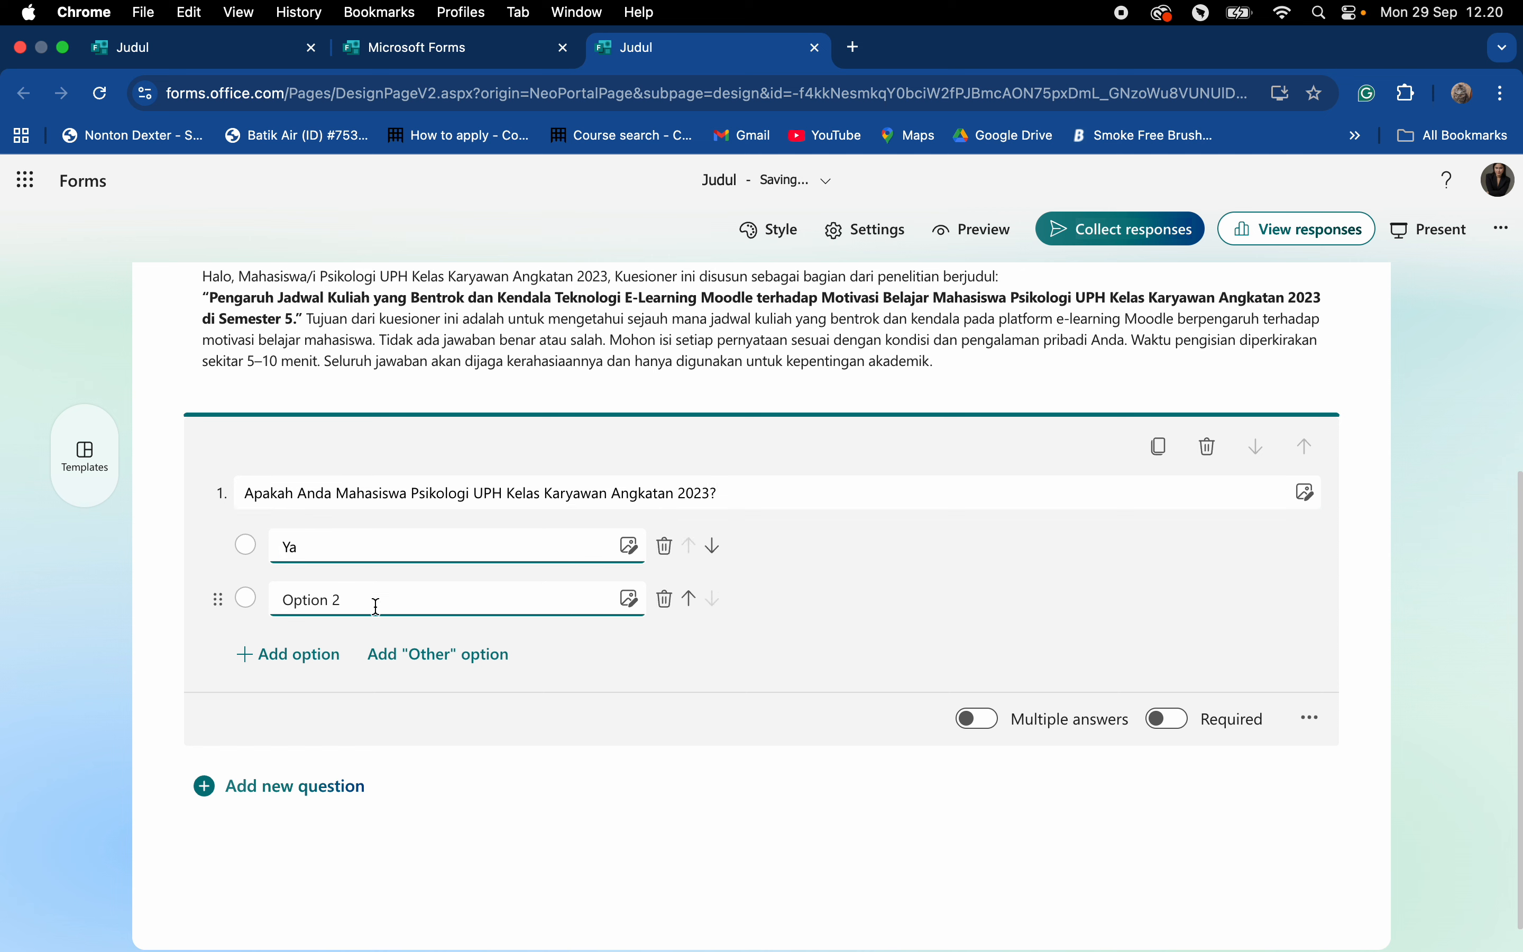
click(375, 605)
text(Tidak)
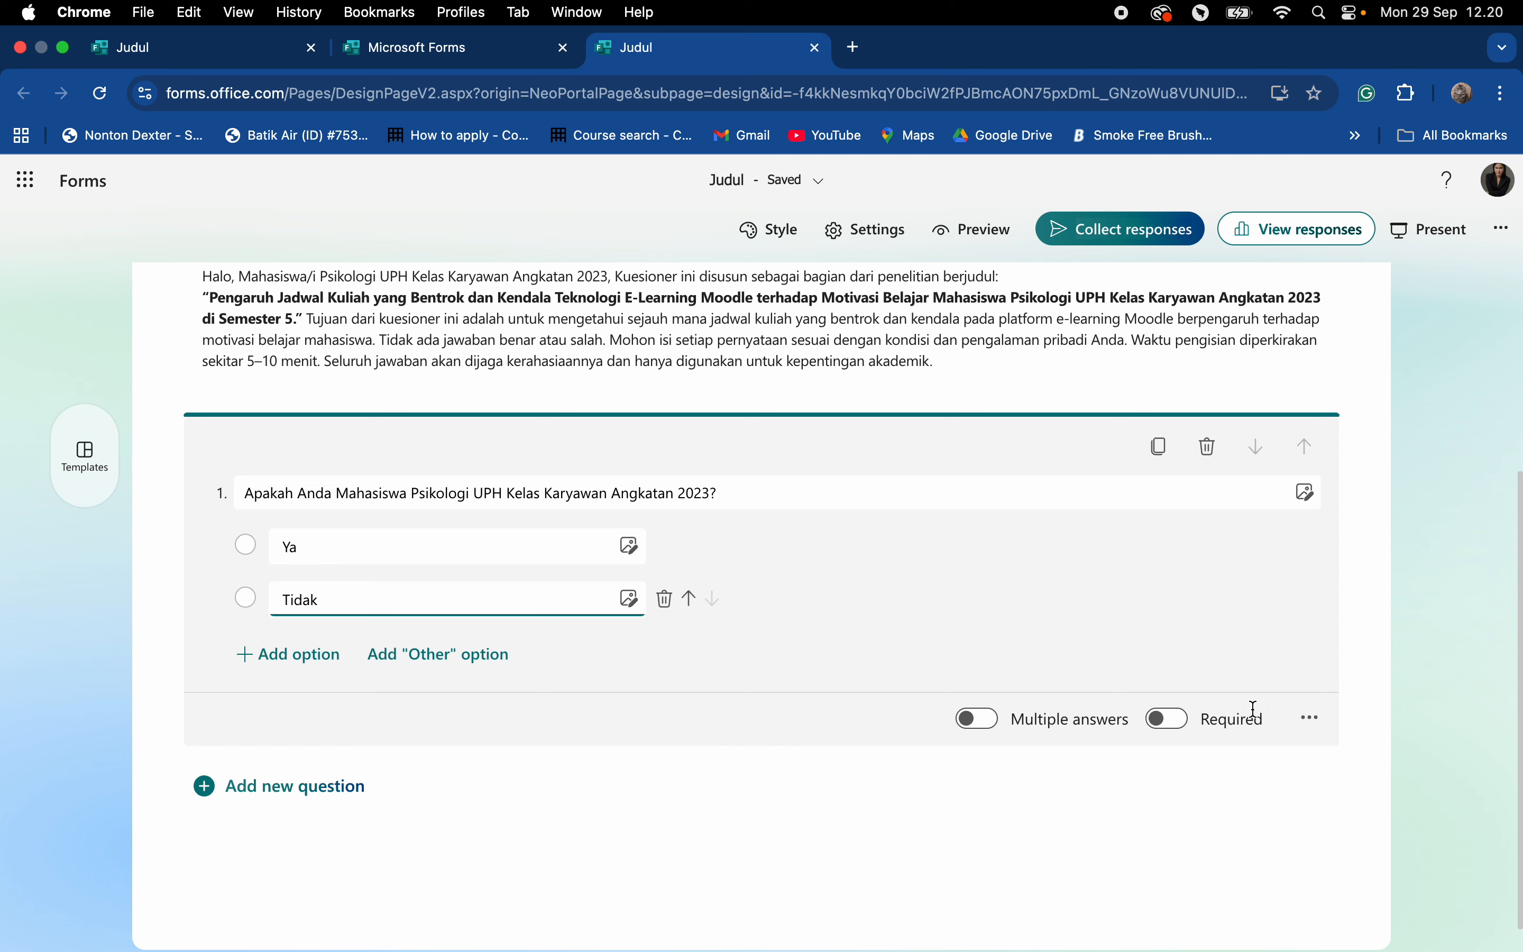
click(1172, 719)
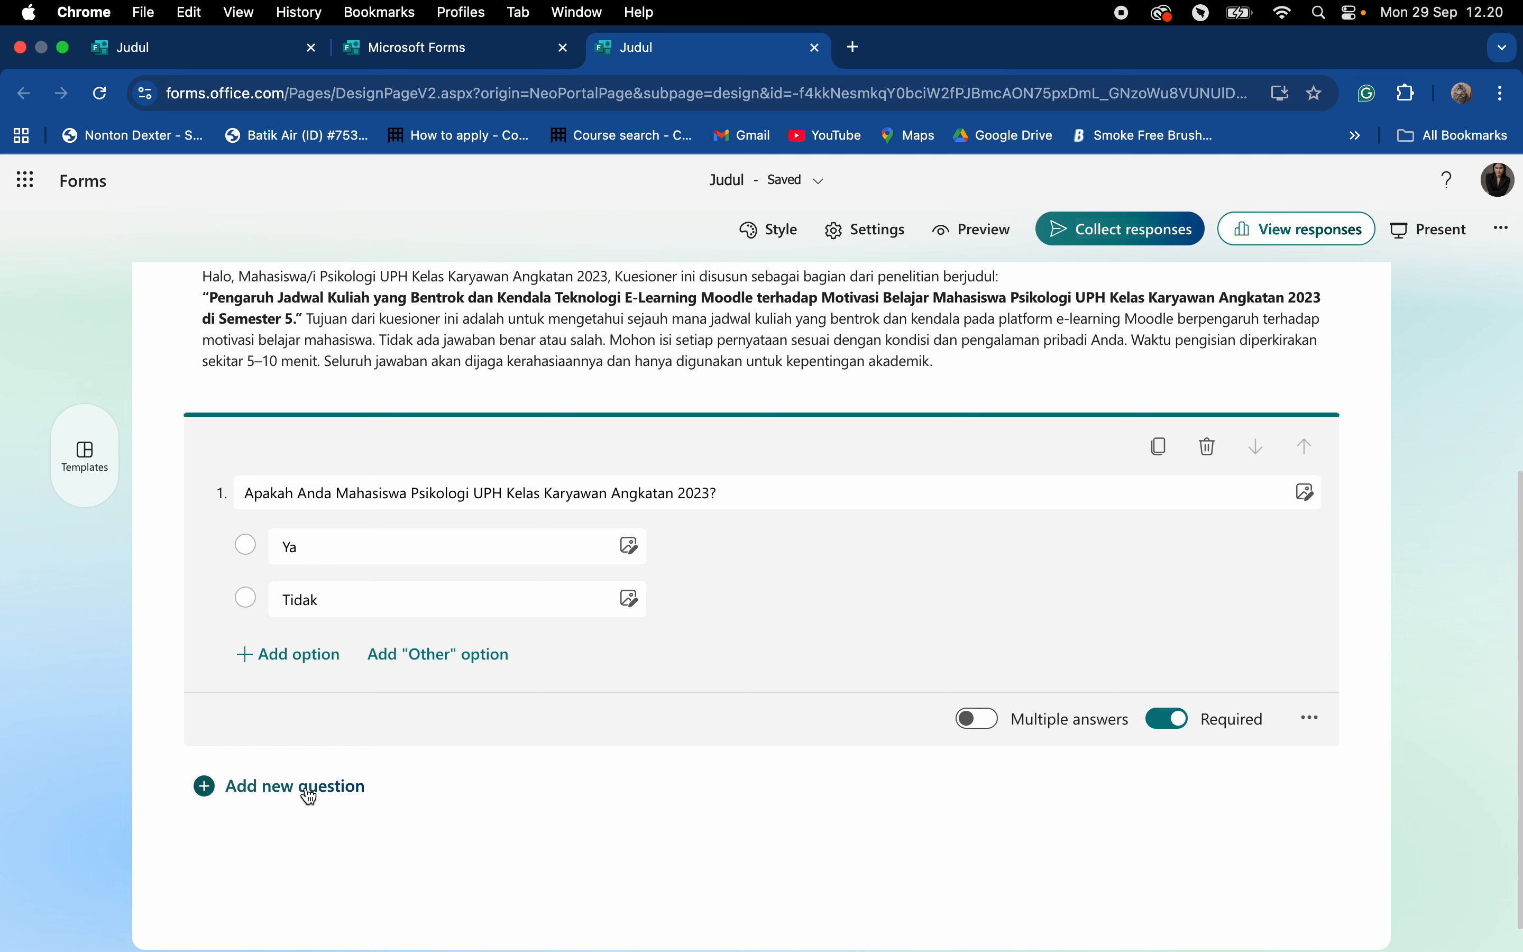
Add a text question titled "Nama Lengkap" as the second question.
scroll(308, 796, down, 1)
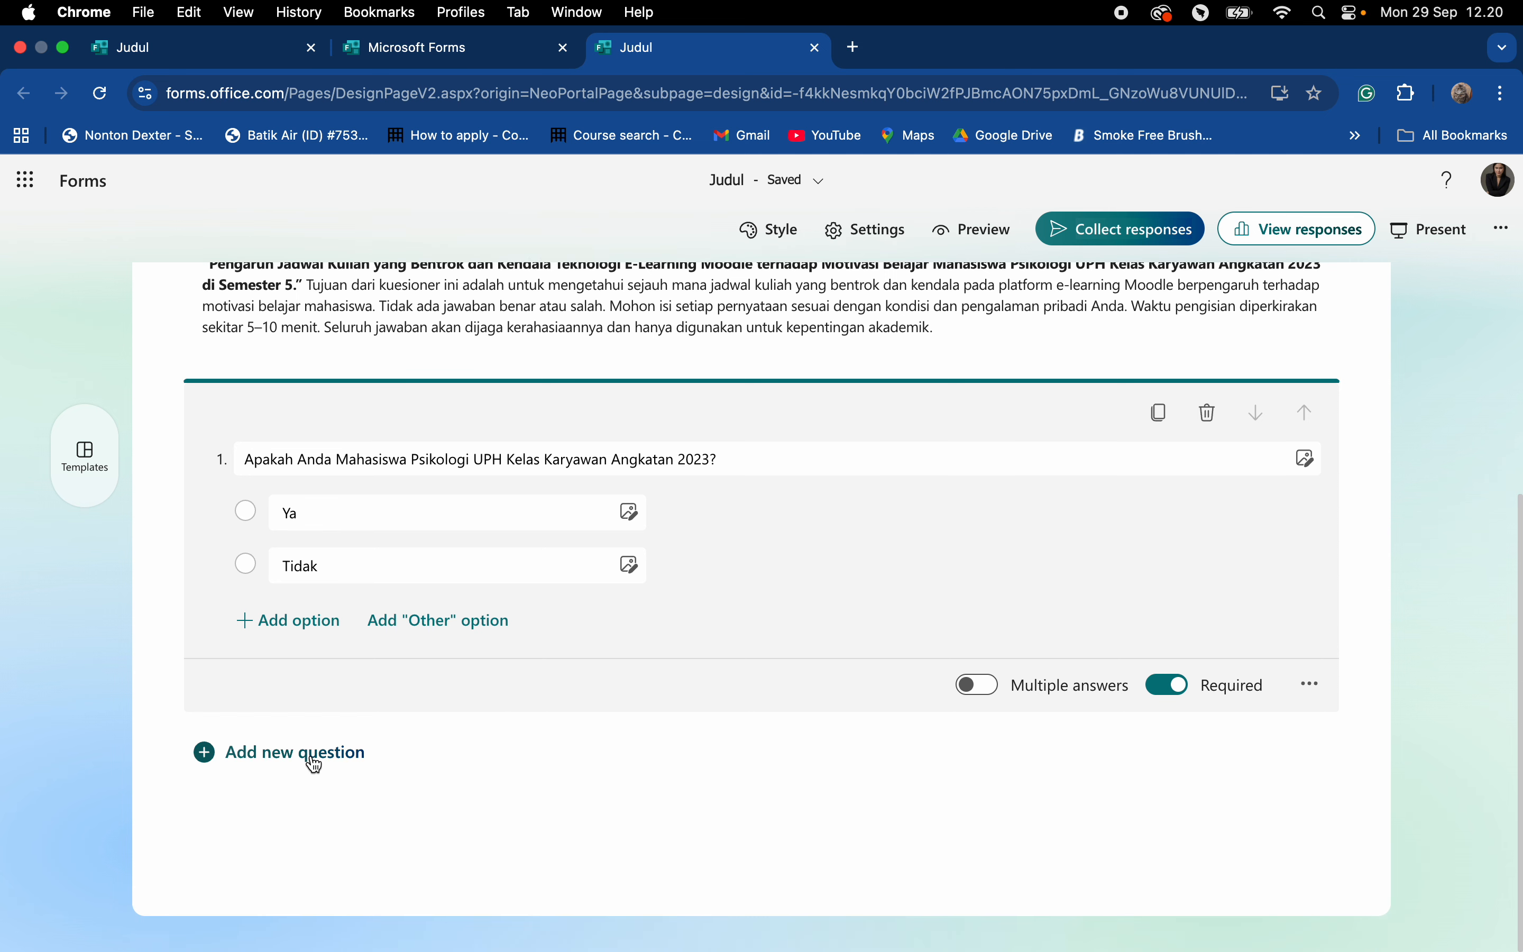
click(315, 765)
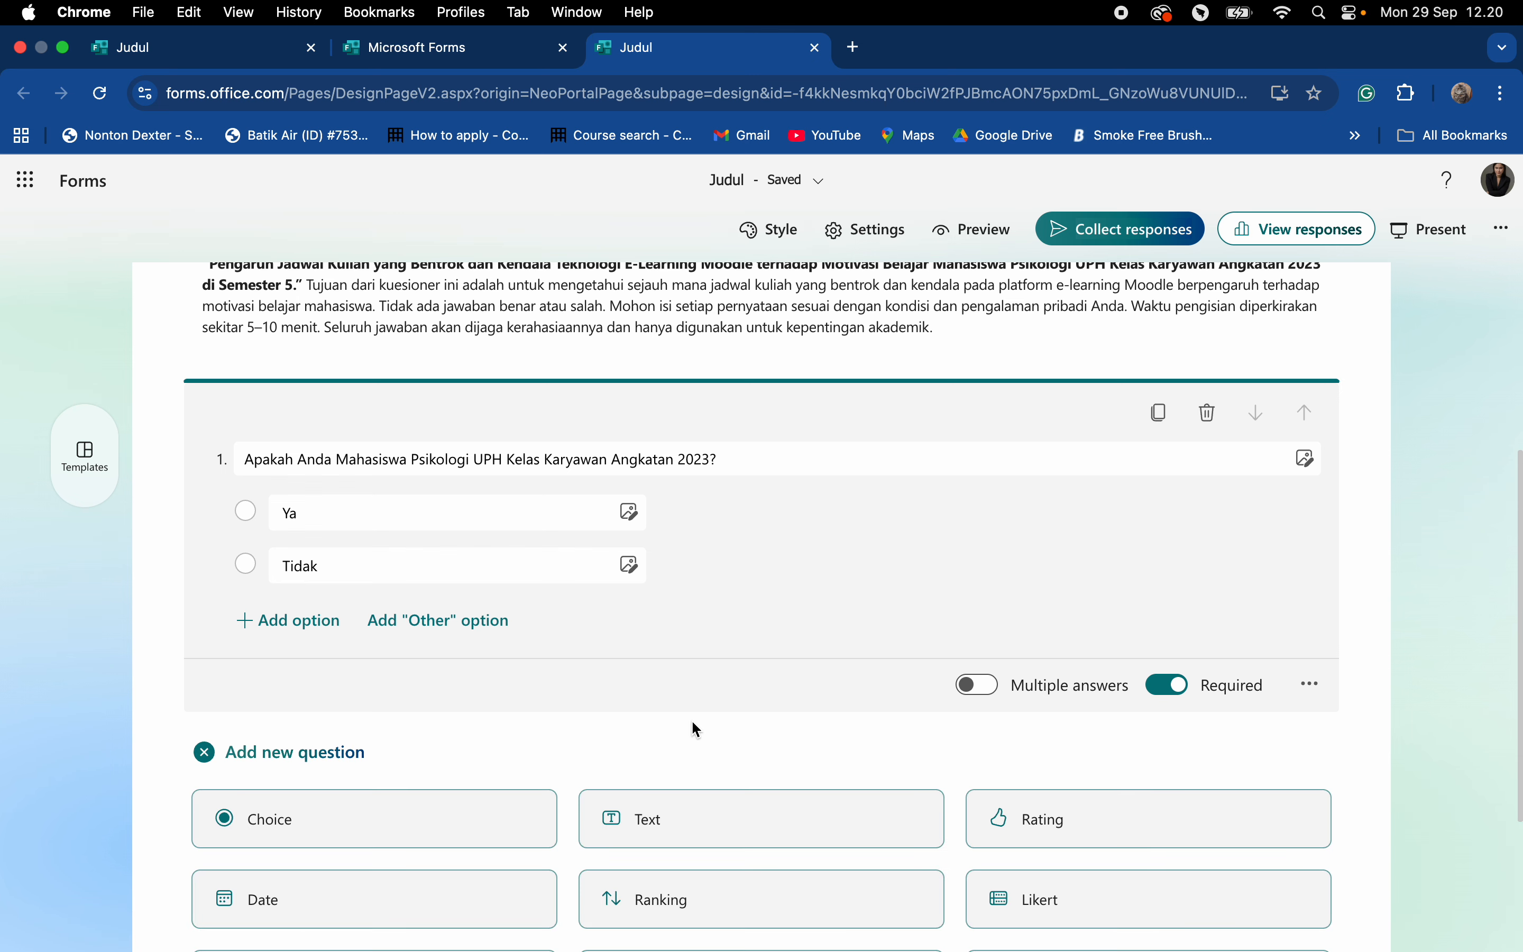
scroll(691, 720, down, 4)
click(743, 573)
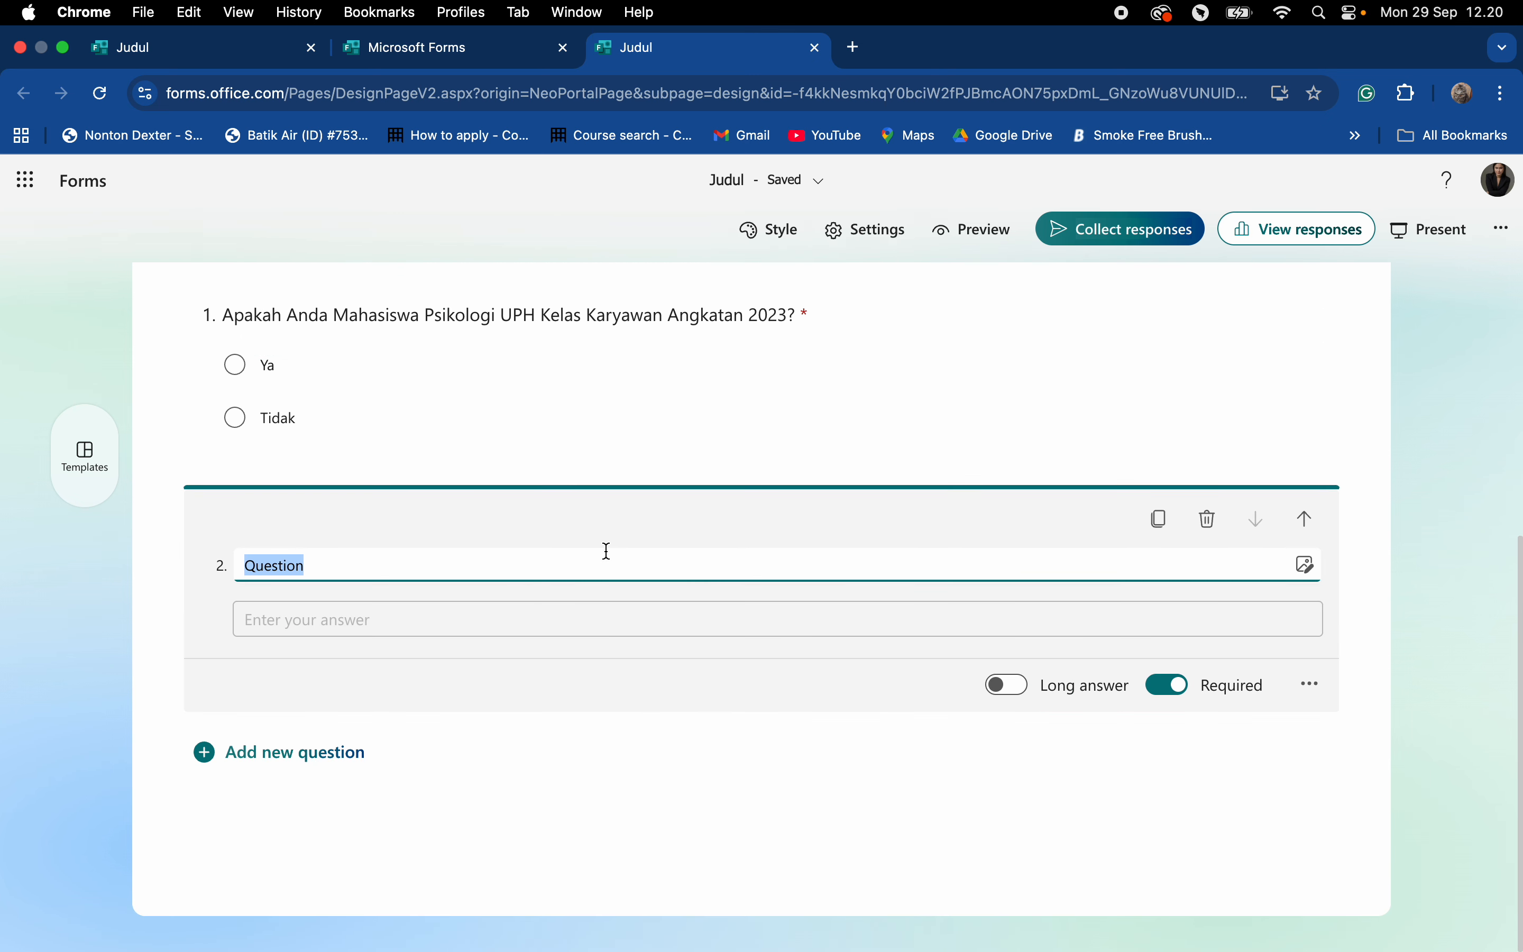
text(Nama )
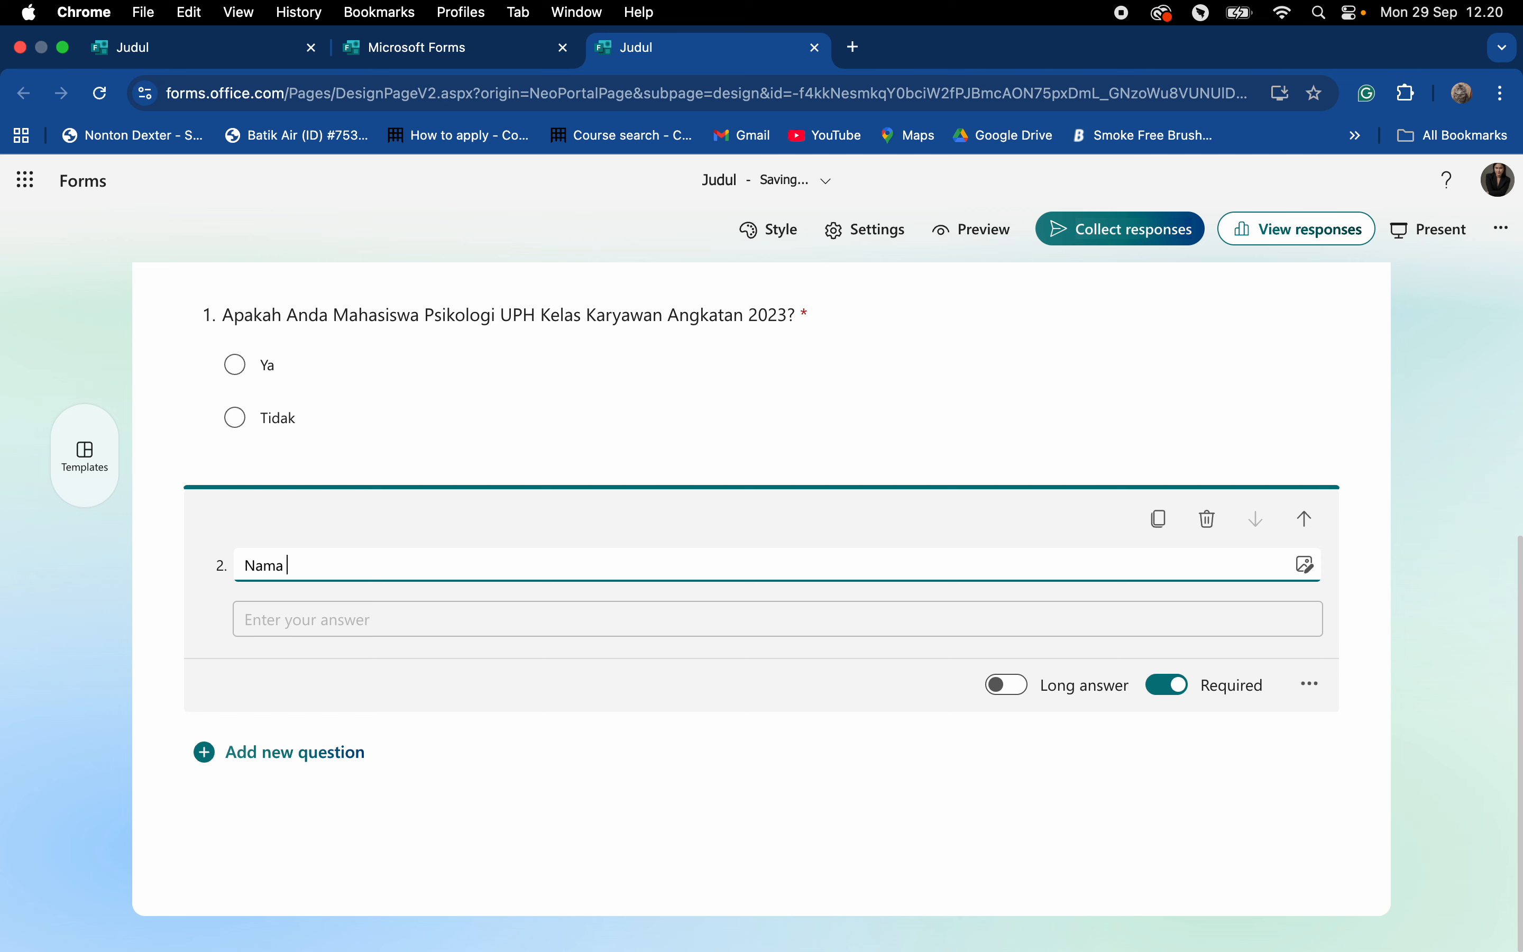
text(L)
key(BackSpace)
text(Lengka[)
key(BackSpace)
text(p)
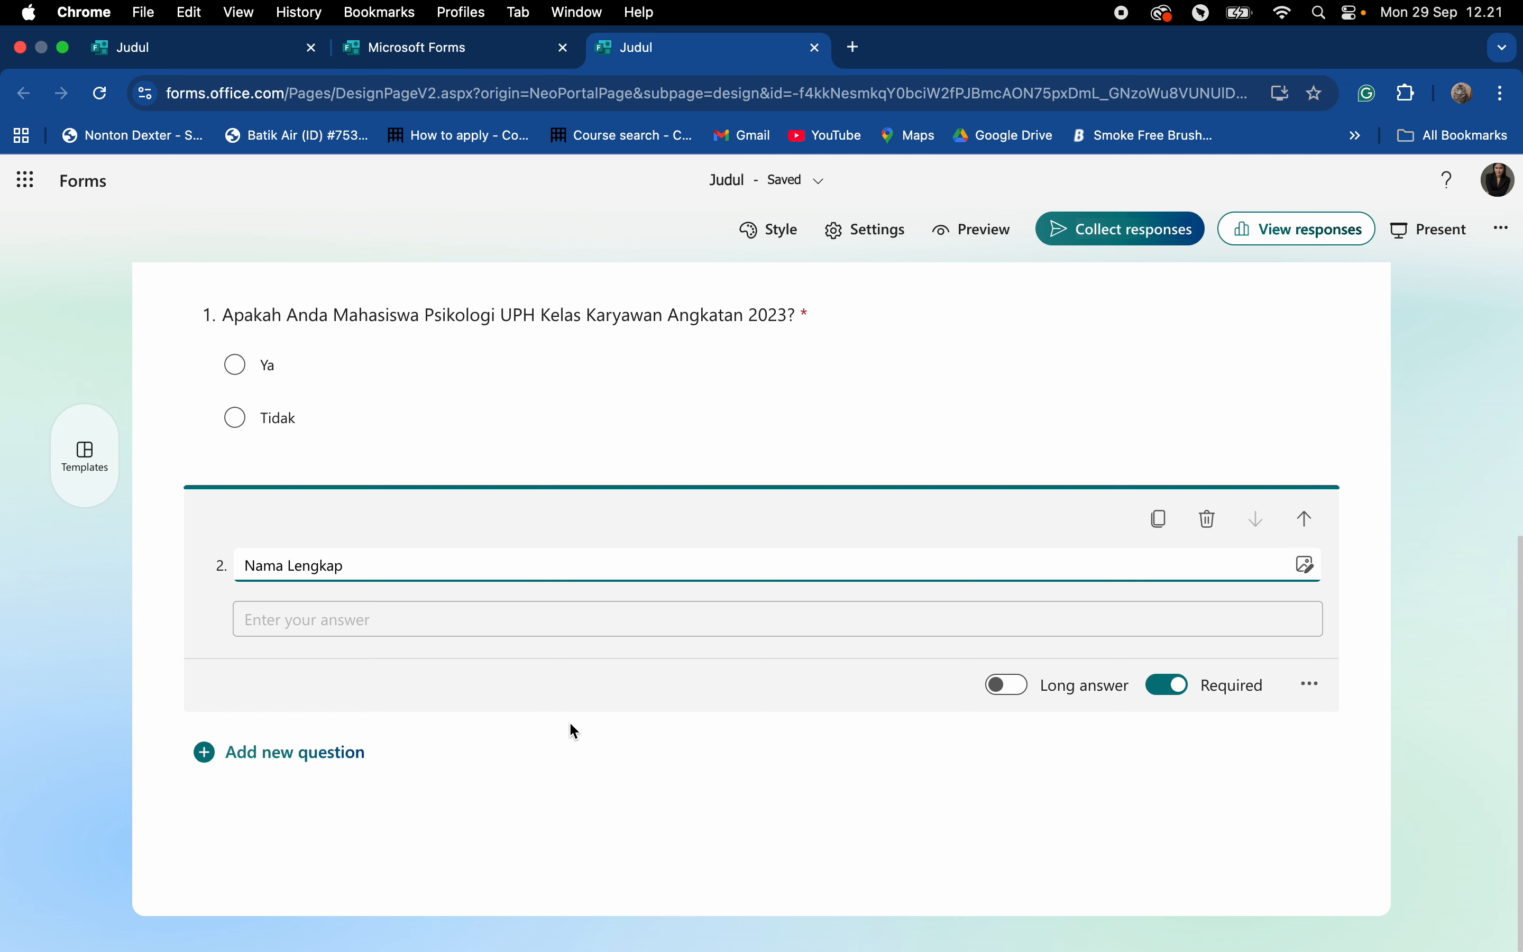
Add a text question titled "NIM" as the third question.
click(259, 756)
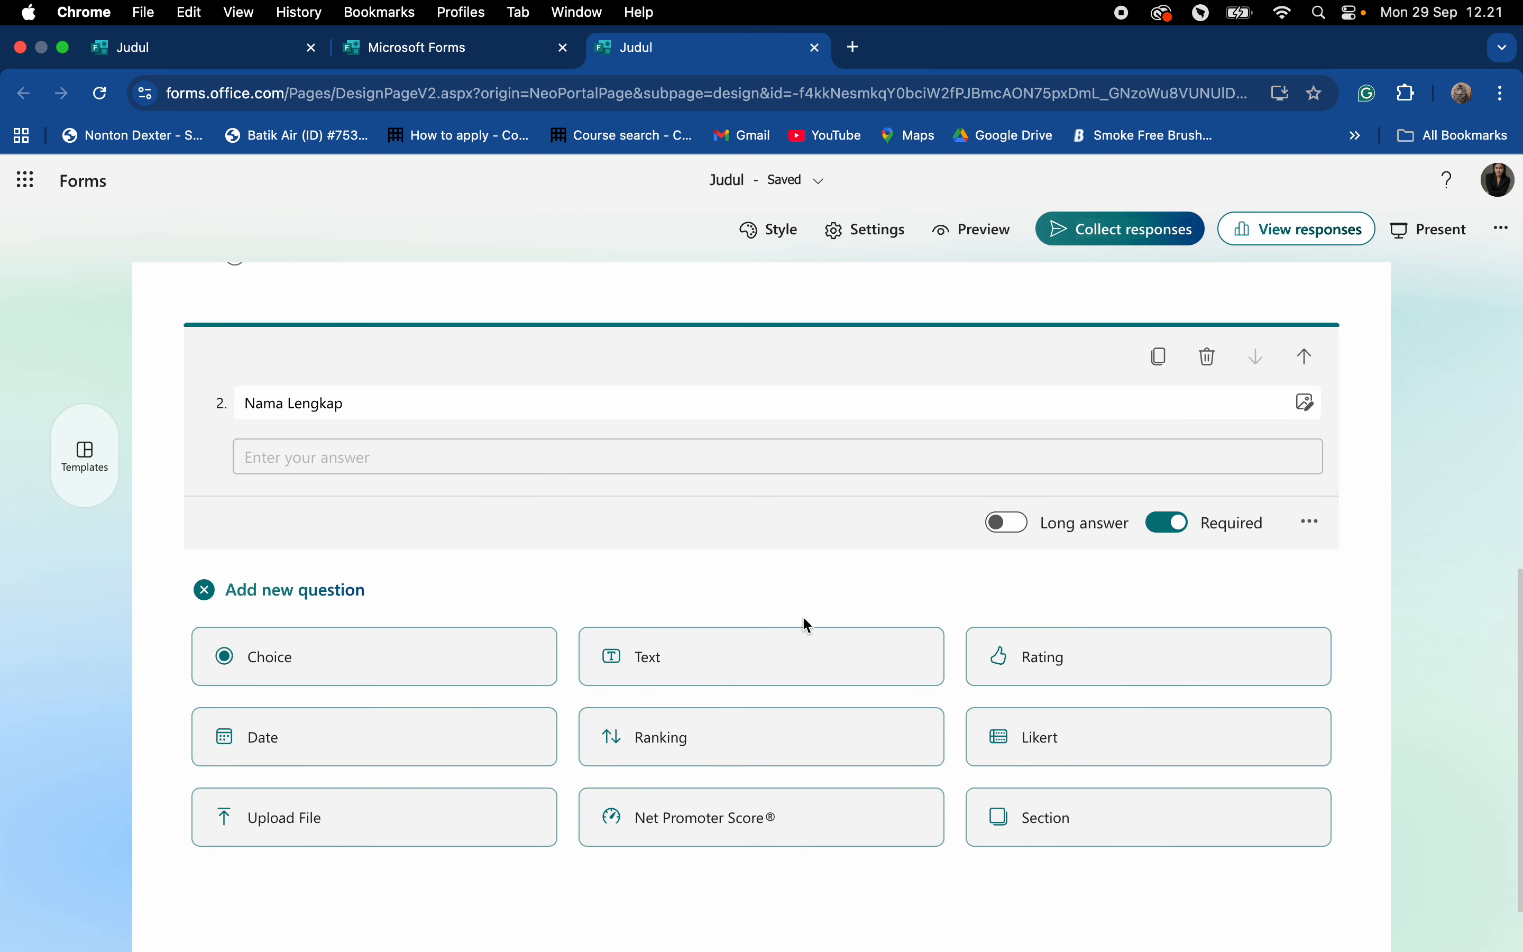
click(669, 652)
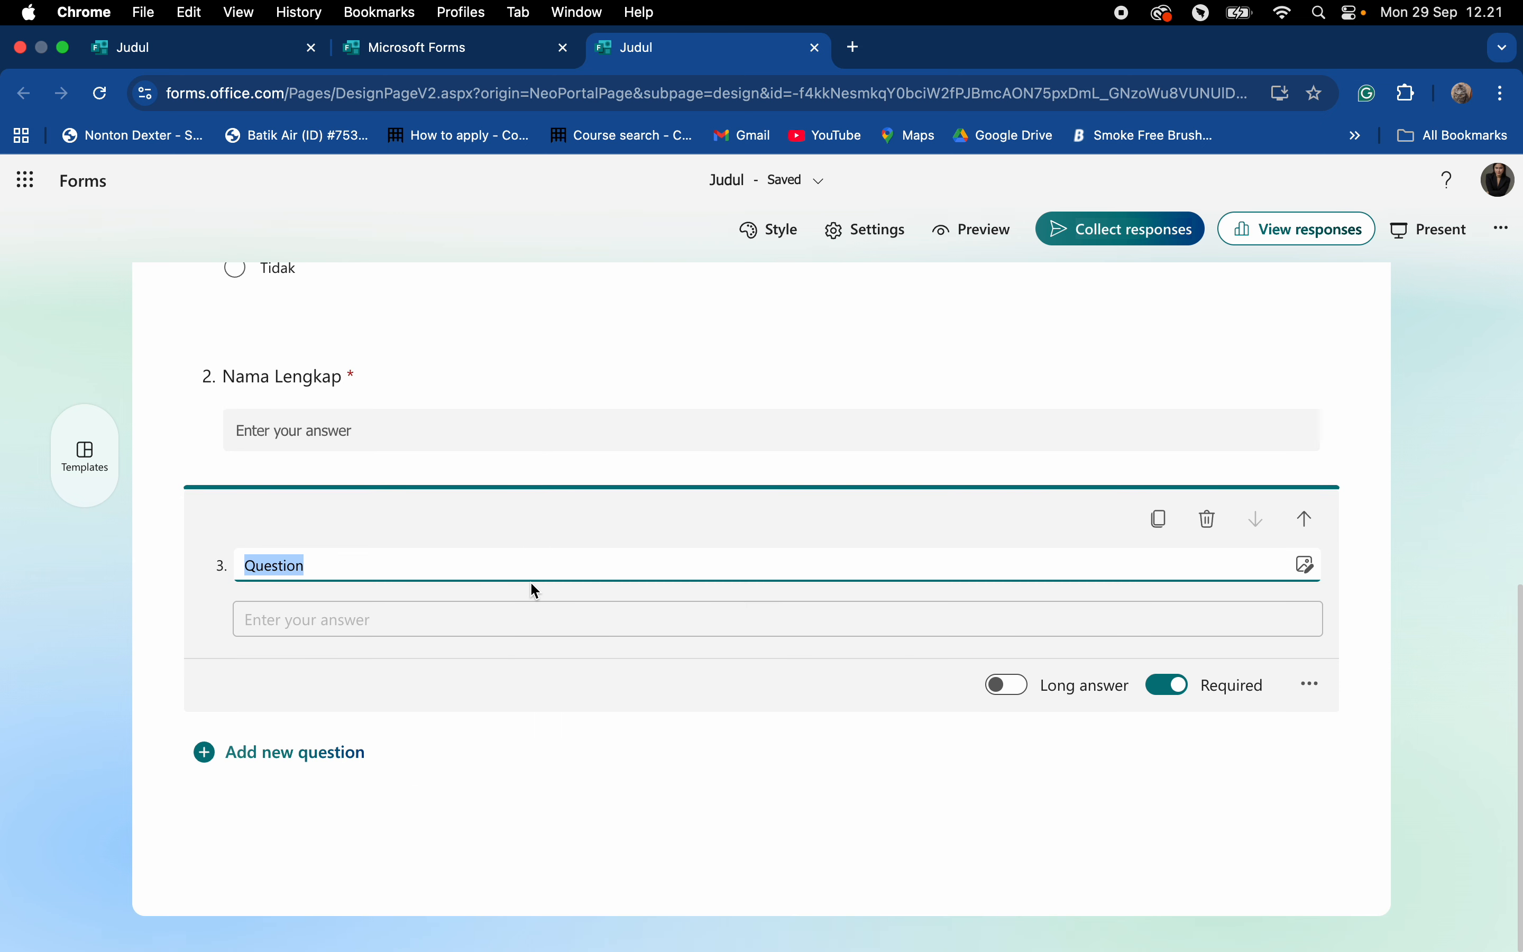
text(NIM)
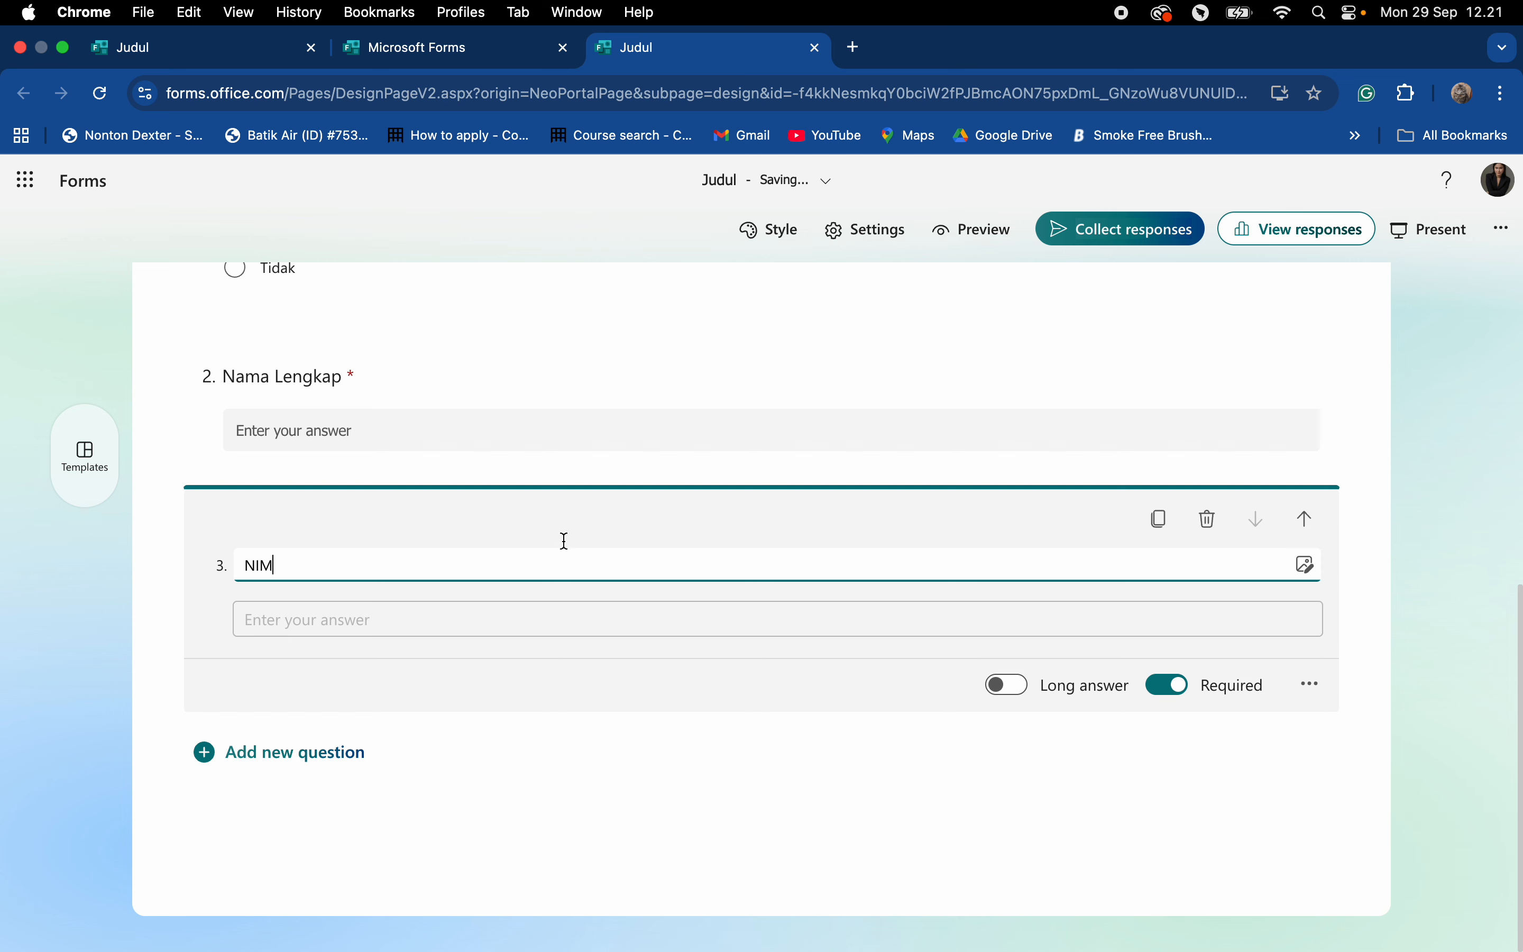
click(592, 705)
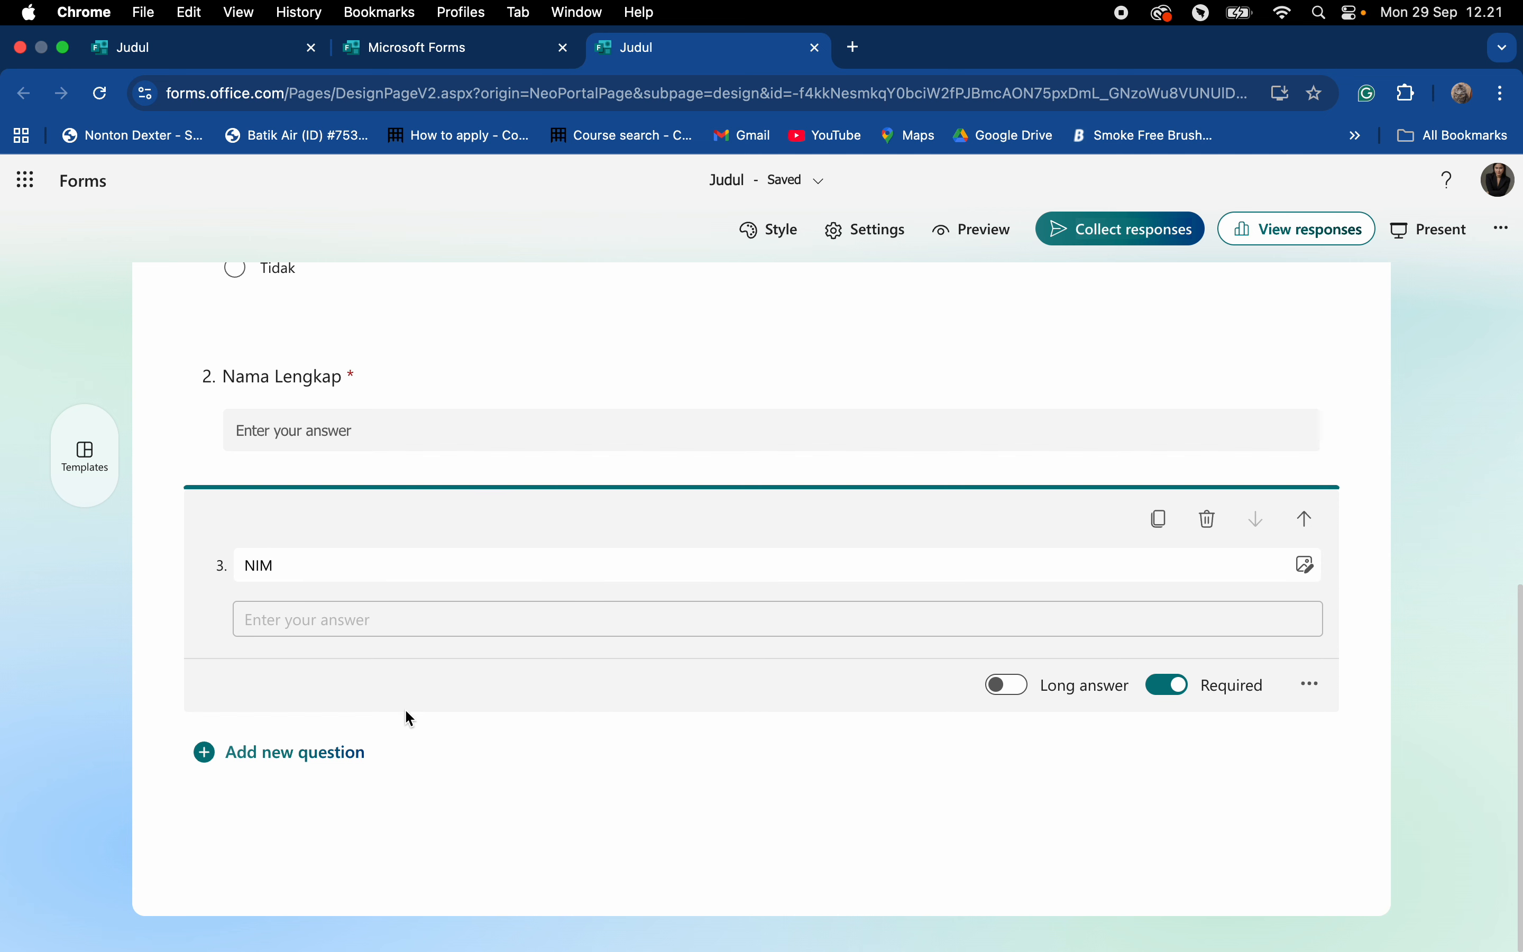
Add a new section below the NIM question and title it "Bagian 2".
click(319, 774)
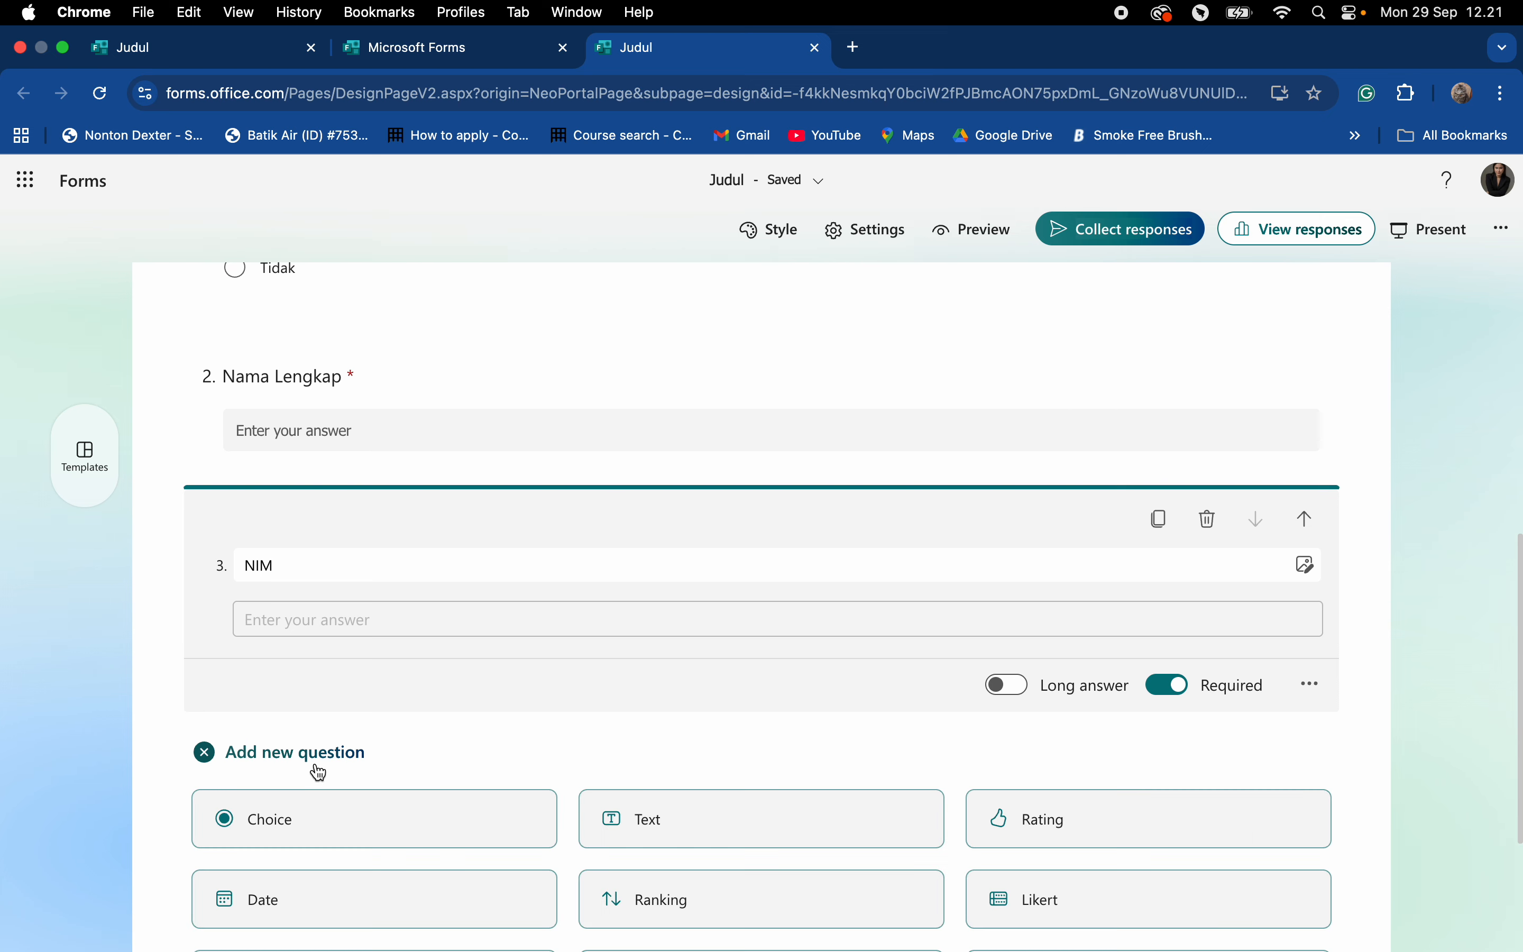
scroll(1244, 590, down, 3)
scroll(1244, 589, down, 1)
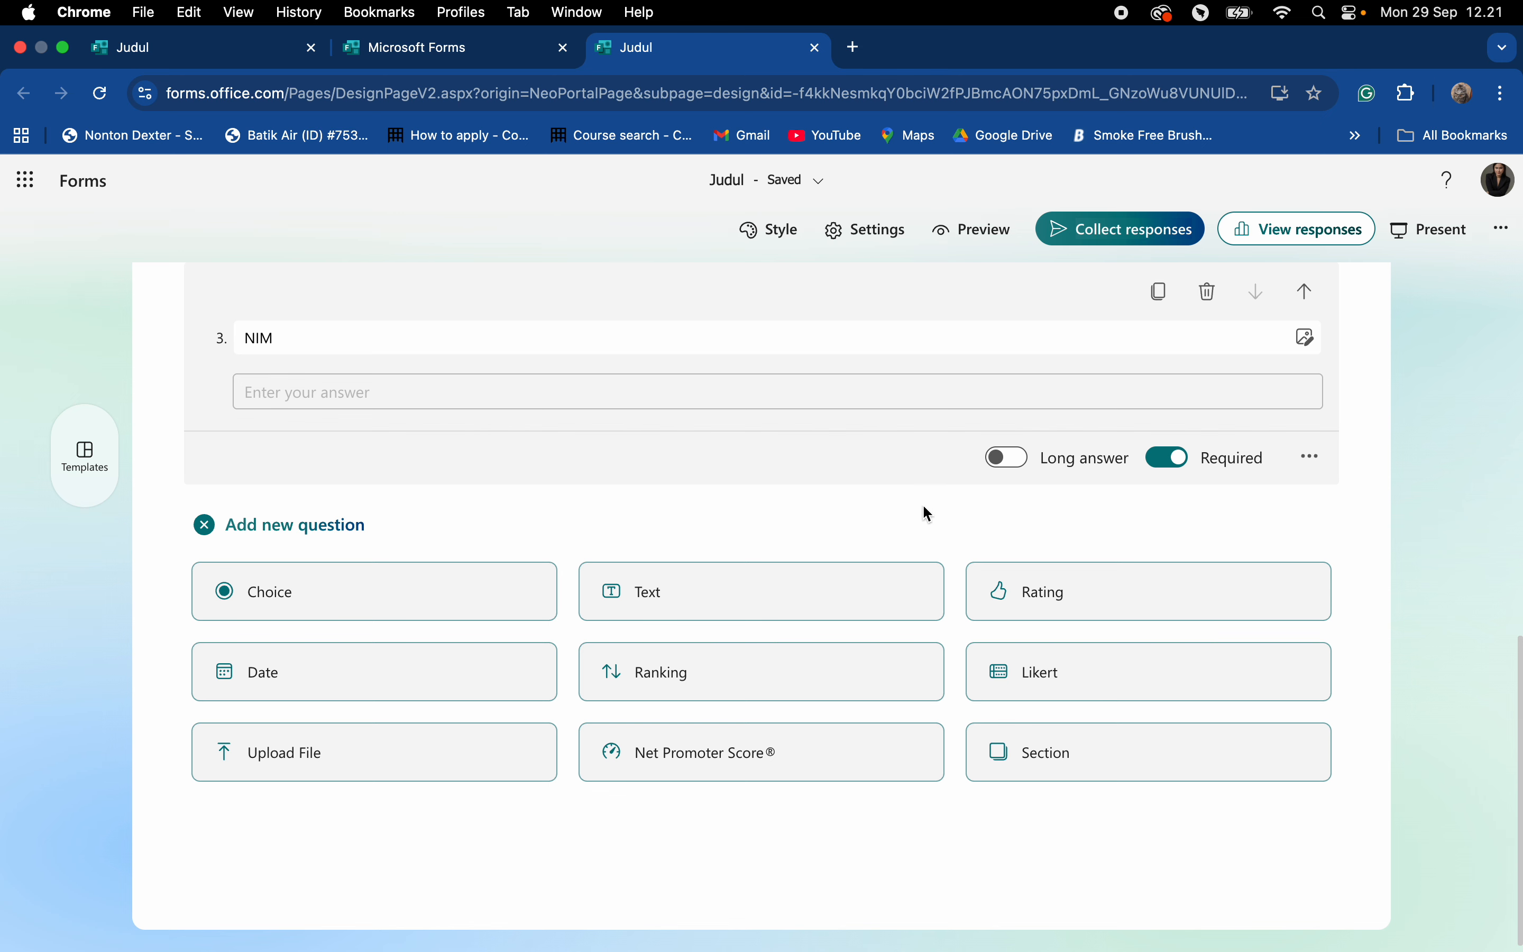
click(1089, 756)
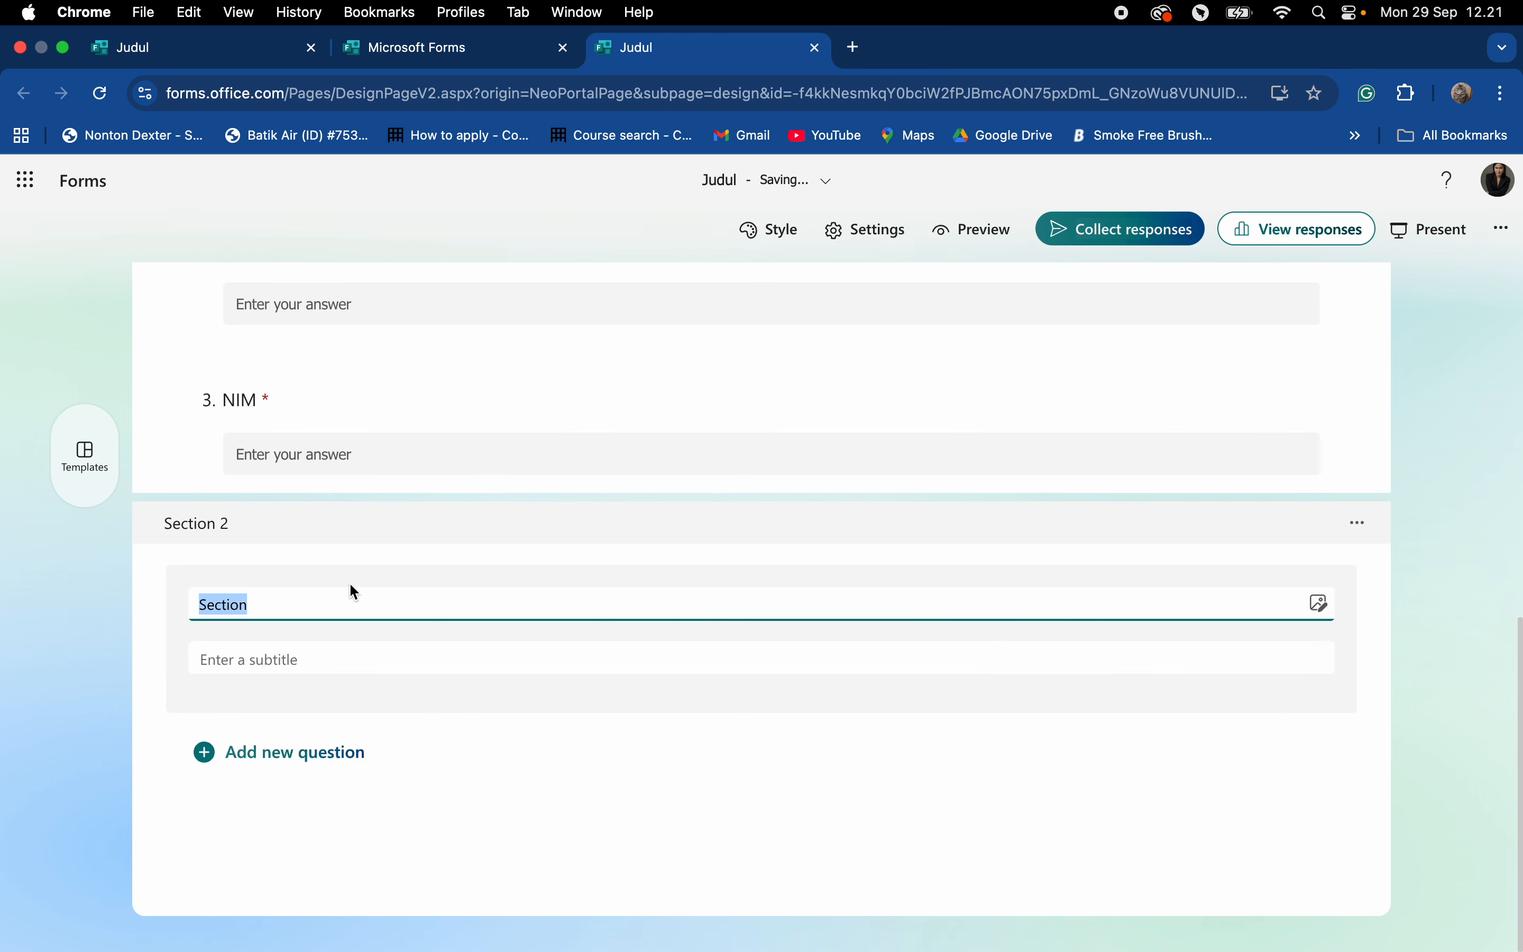
text(Bagian 2)
click(225, 655)
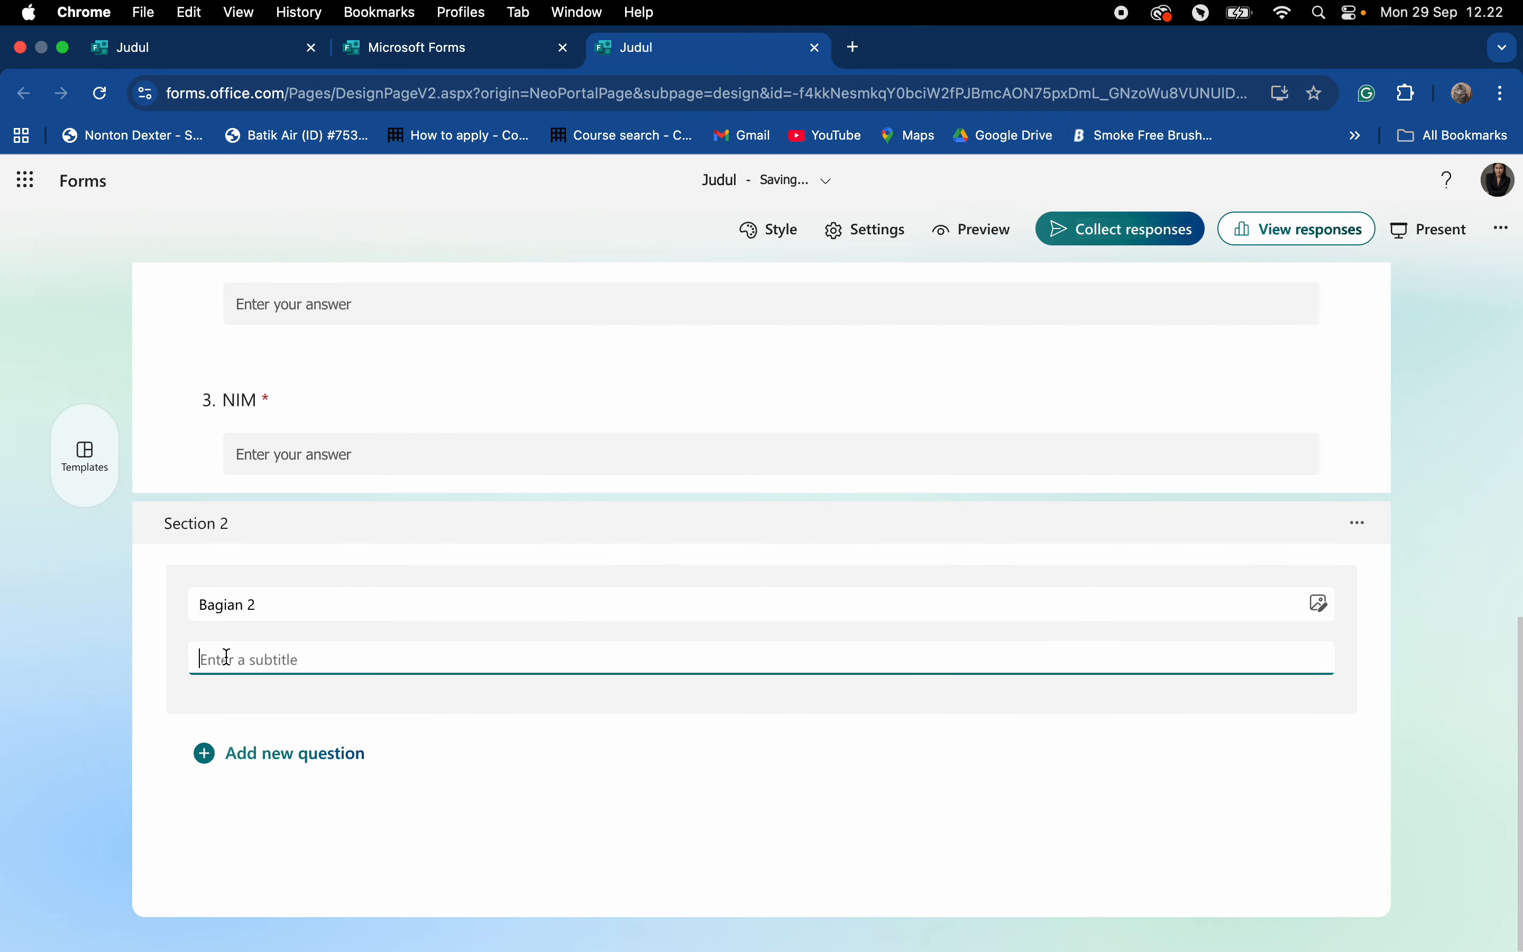
Copy the full description text of the "Deskripsi Umum" section from the existing reference form.
click(100, 53)
scroll(776, 557, down, 10)
scroll(776, 557, up, 3)
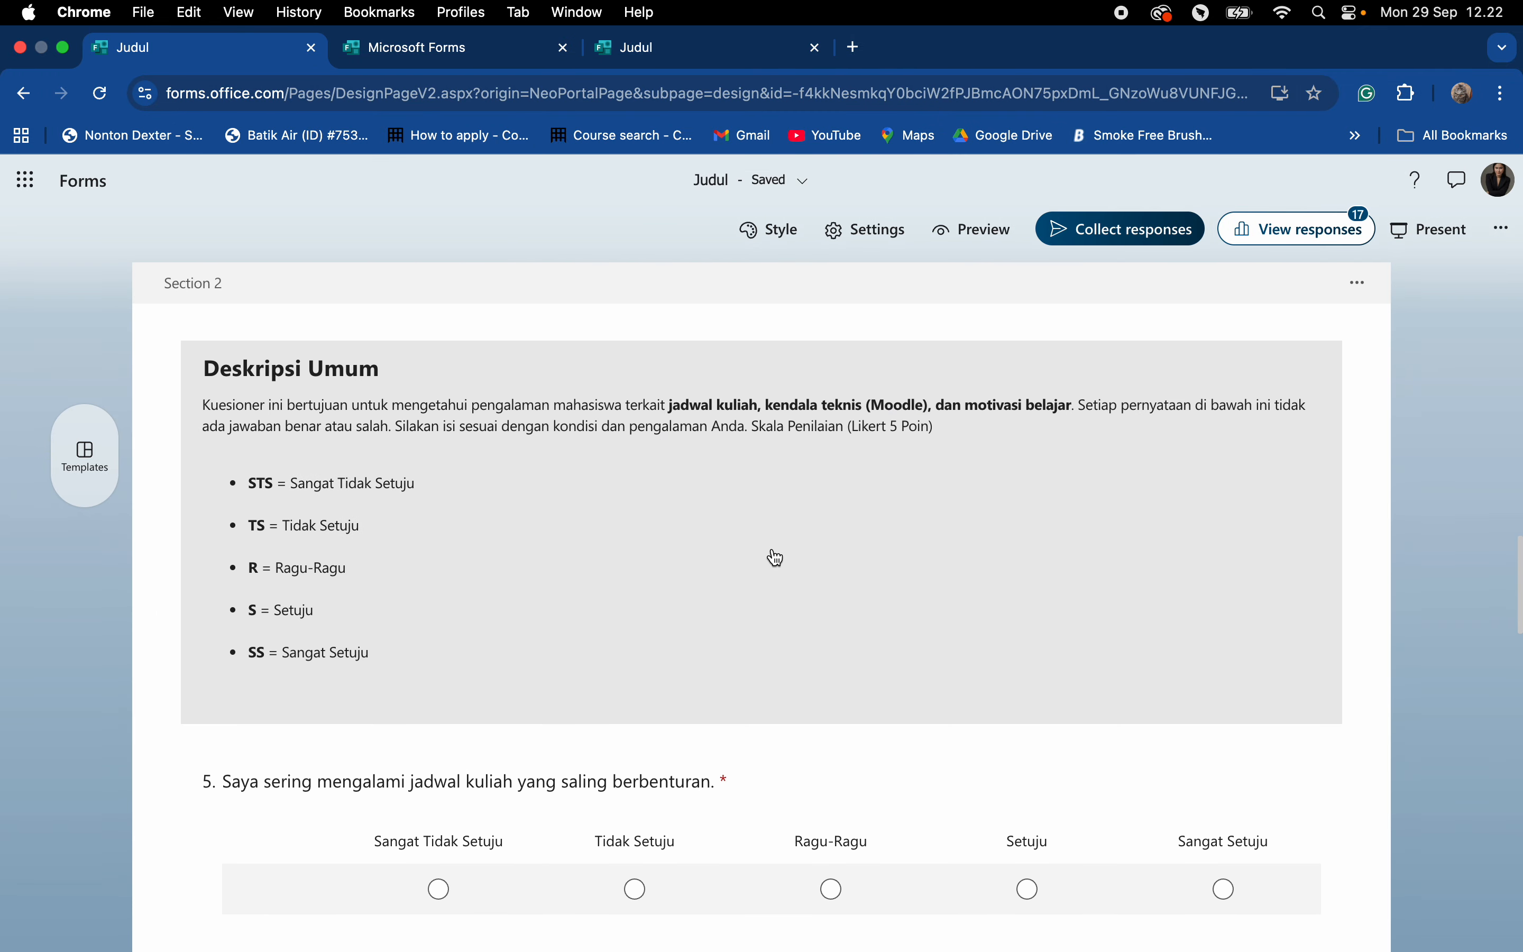
click(273, 401)
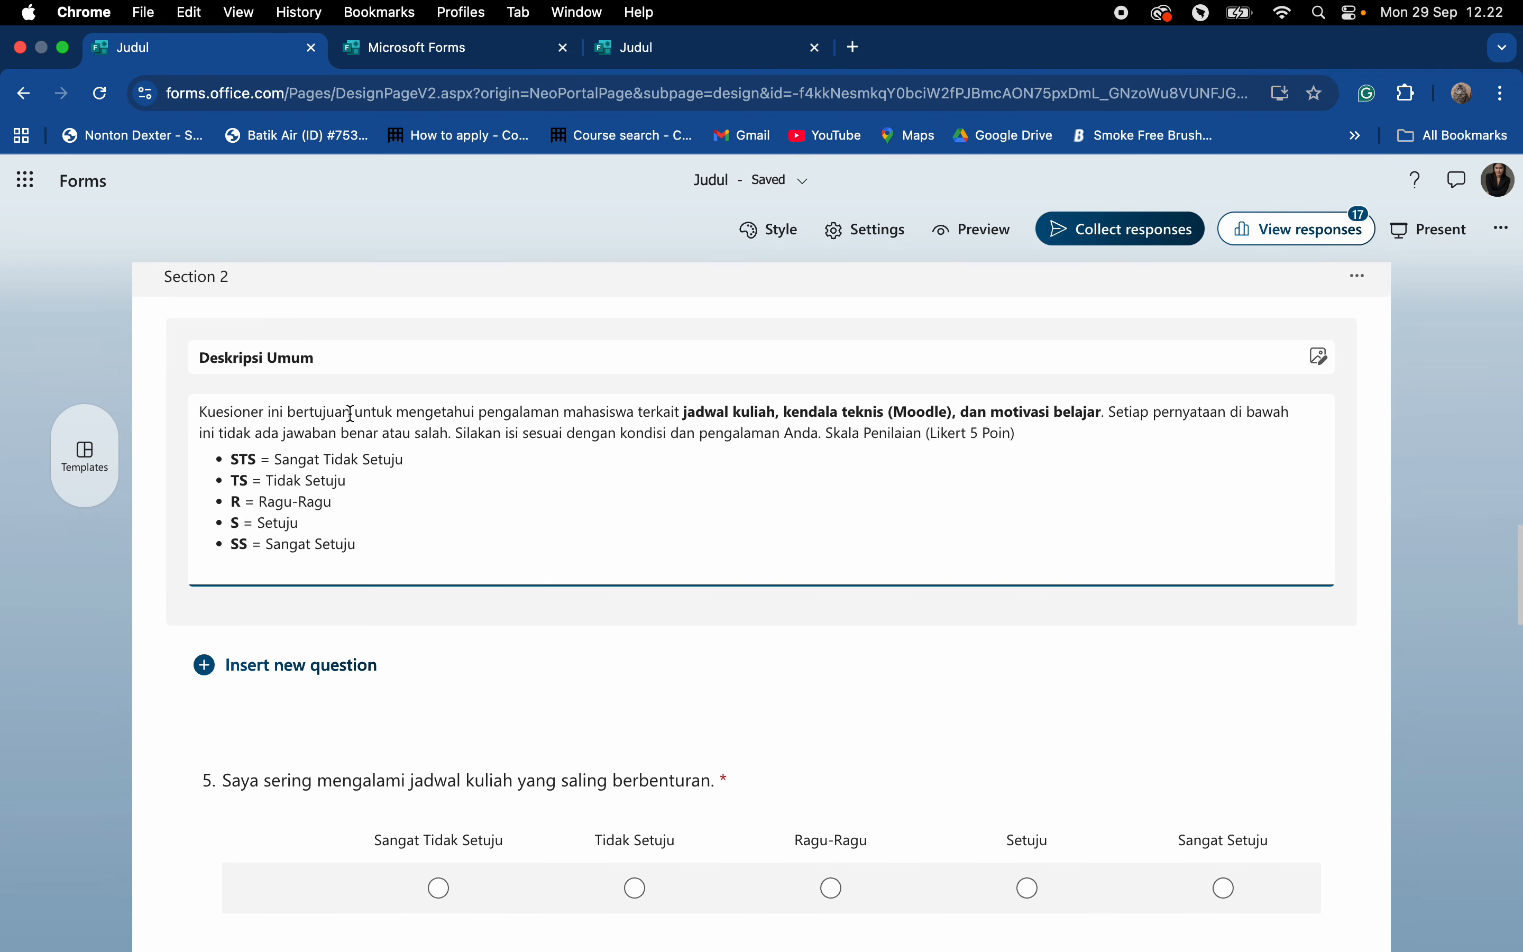
key(super+a)
key(super+c)
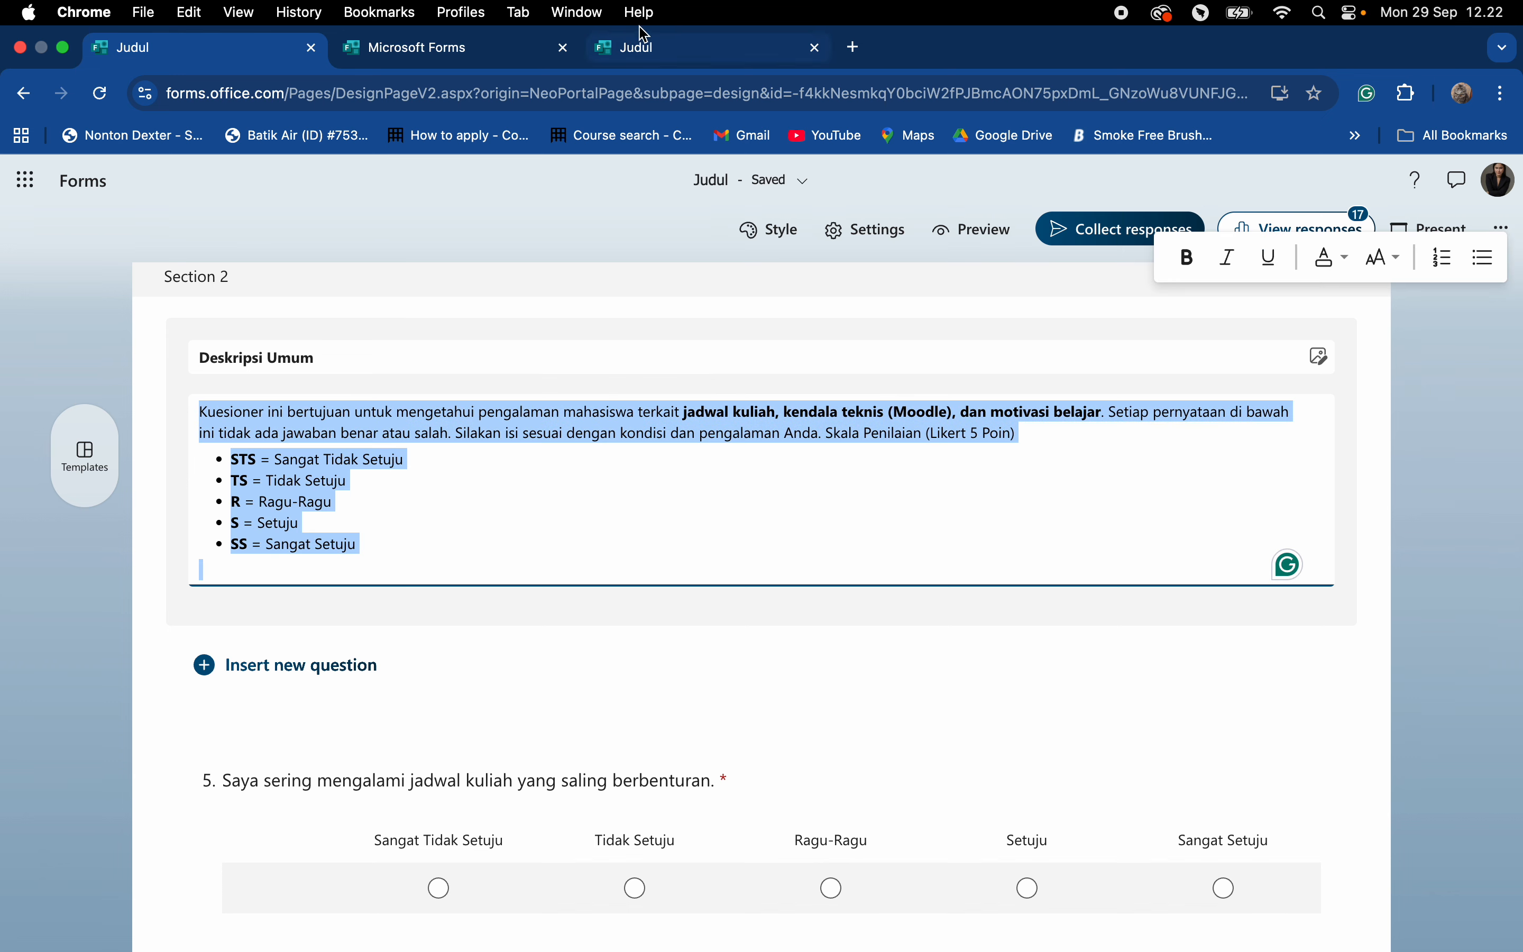
Back in the new form, retitle Section 2 as "Deskripsi Umum" and make the title bold.
click(643, 48)
drag(268, 604, 141, 606)
click(142, 604)
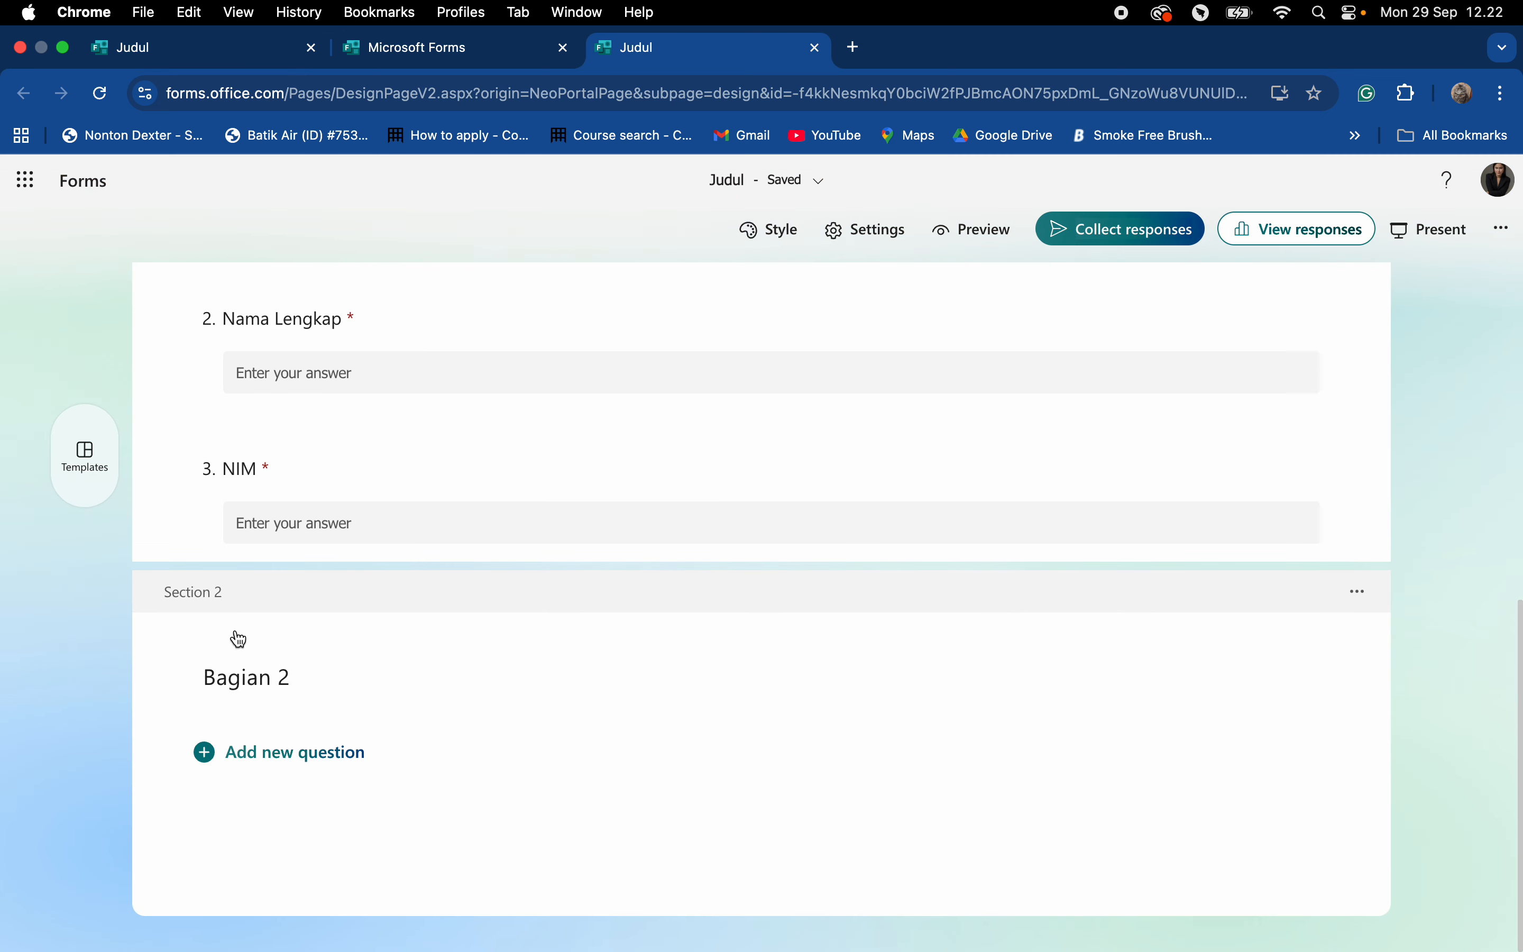
click(290, 665)
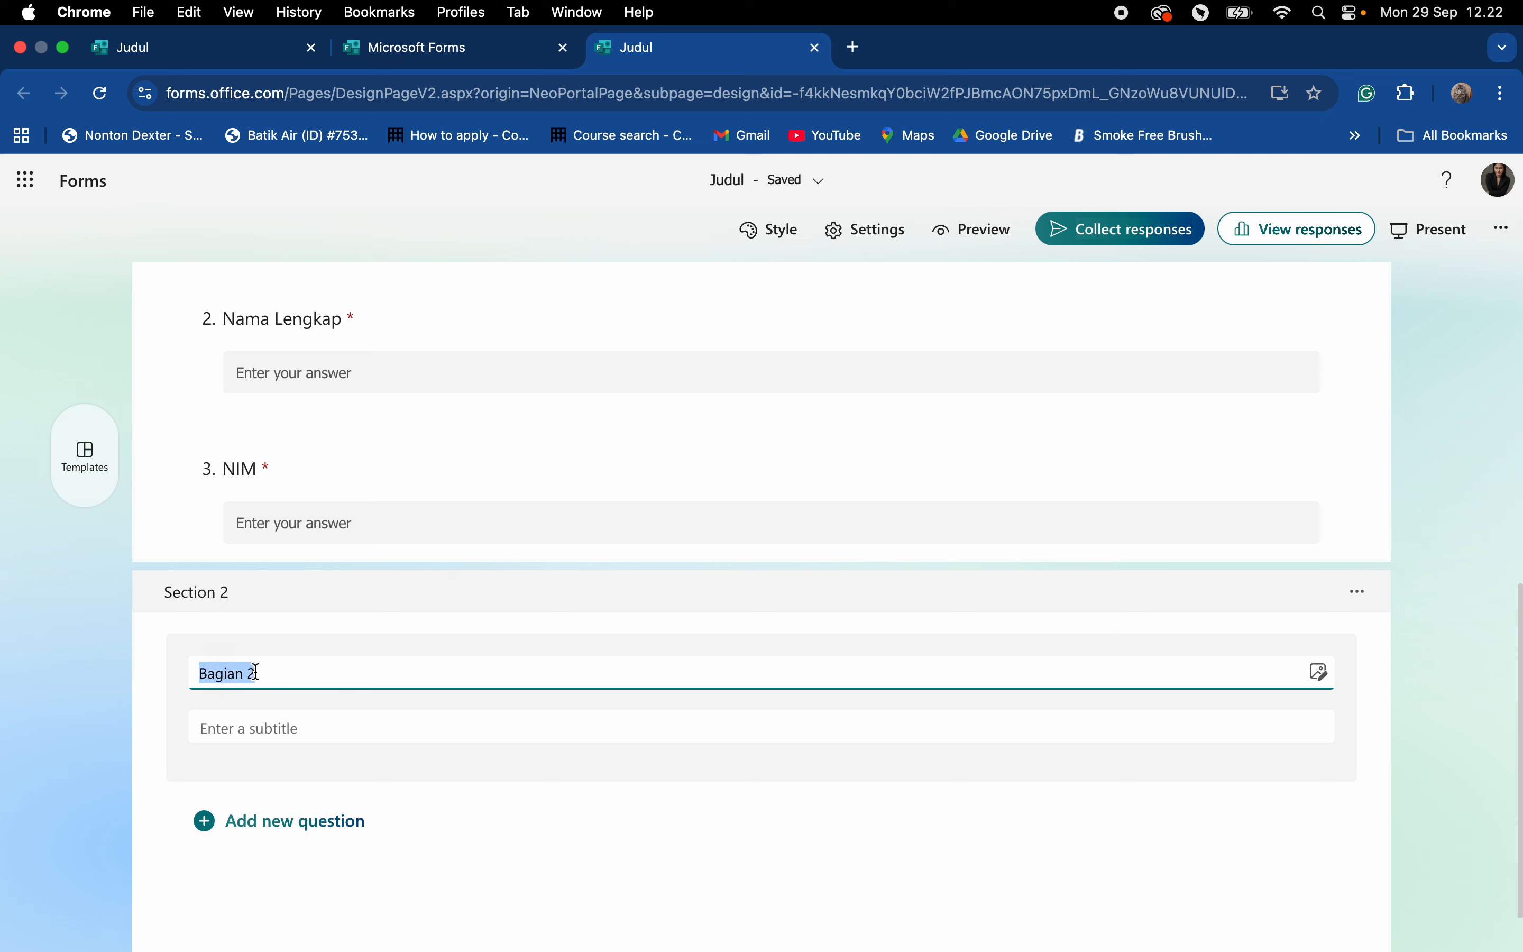
text(Deskripsi Umum)
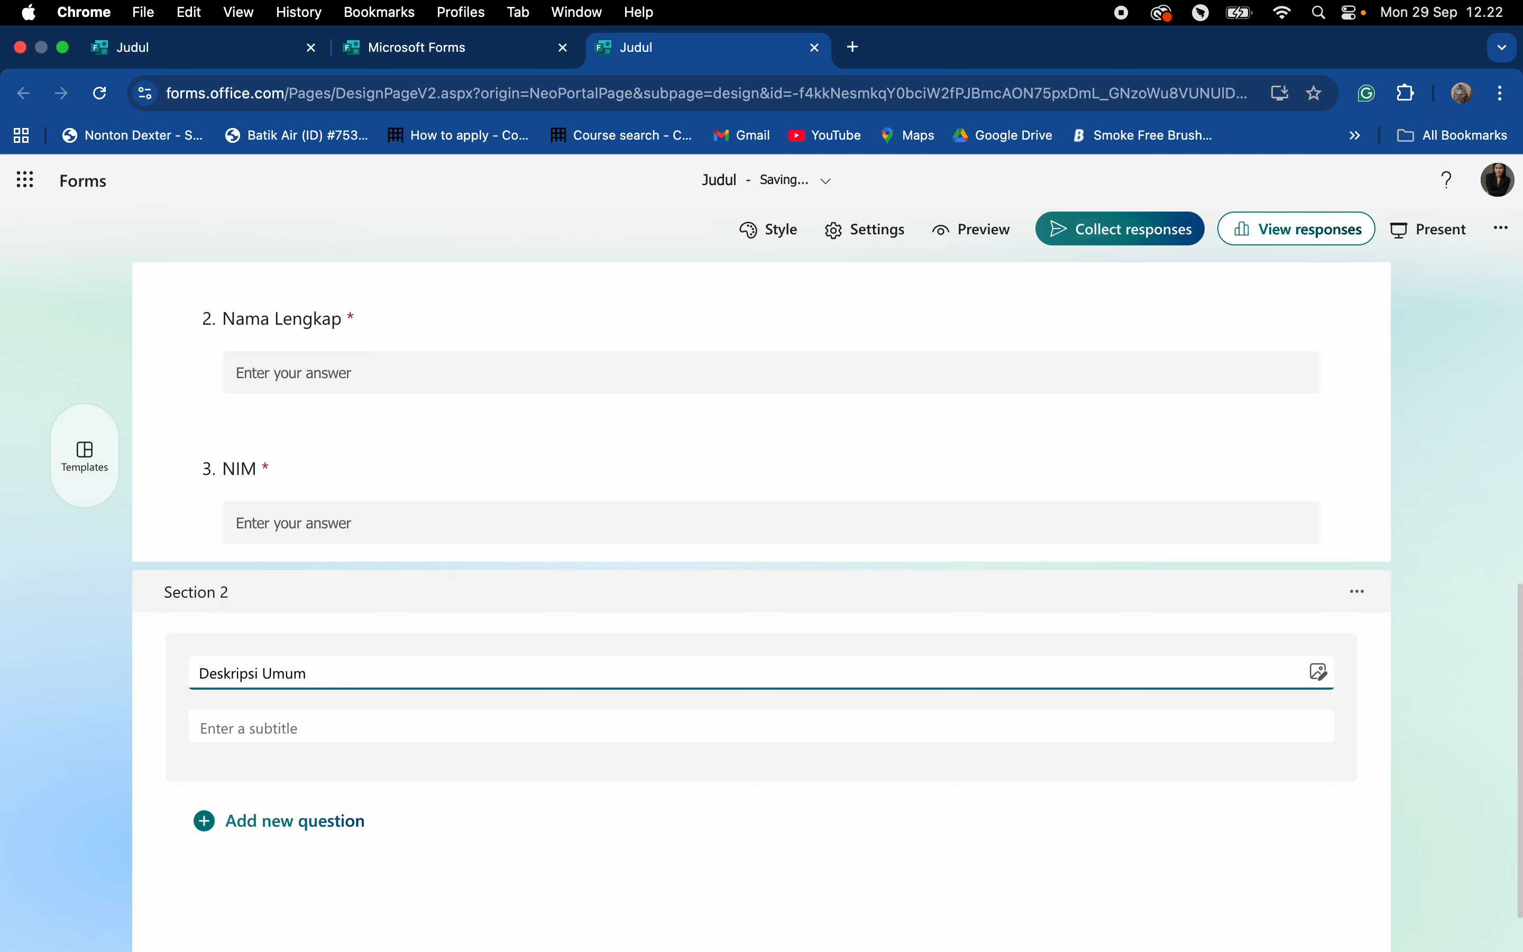
drag(208, 674, 353, 671)
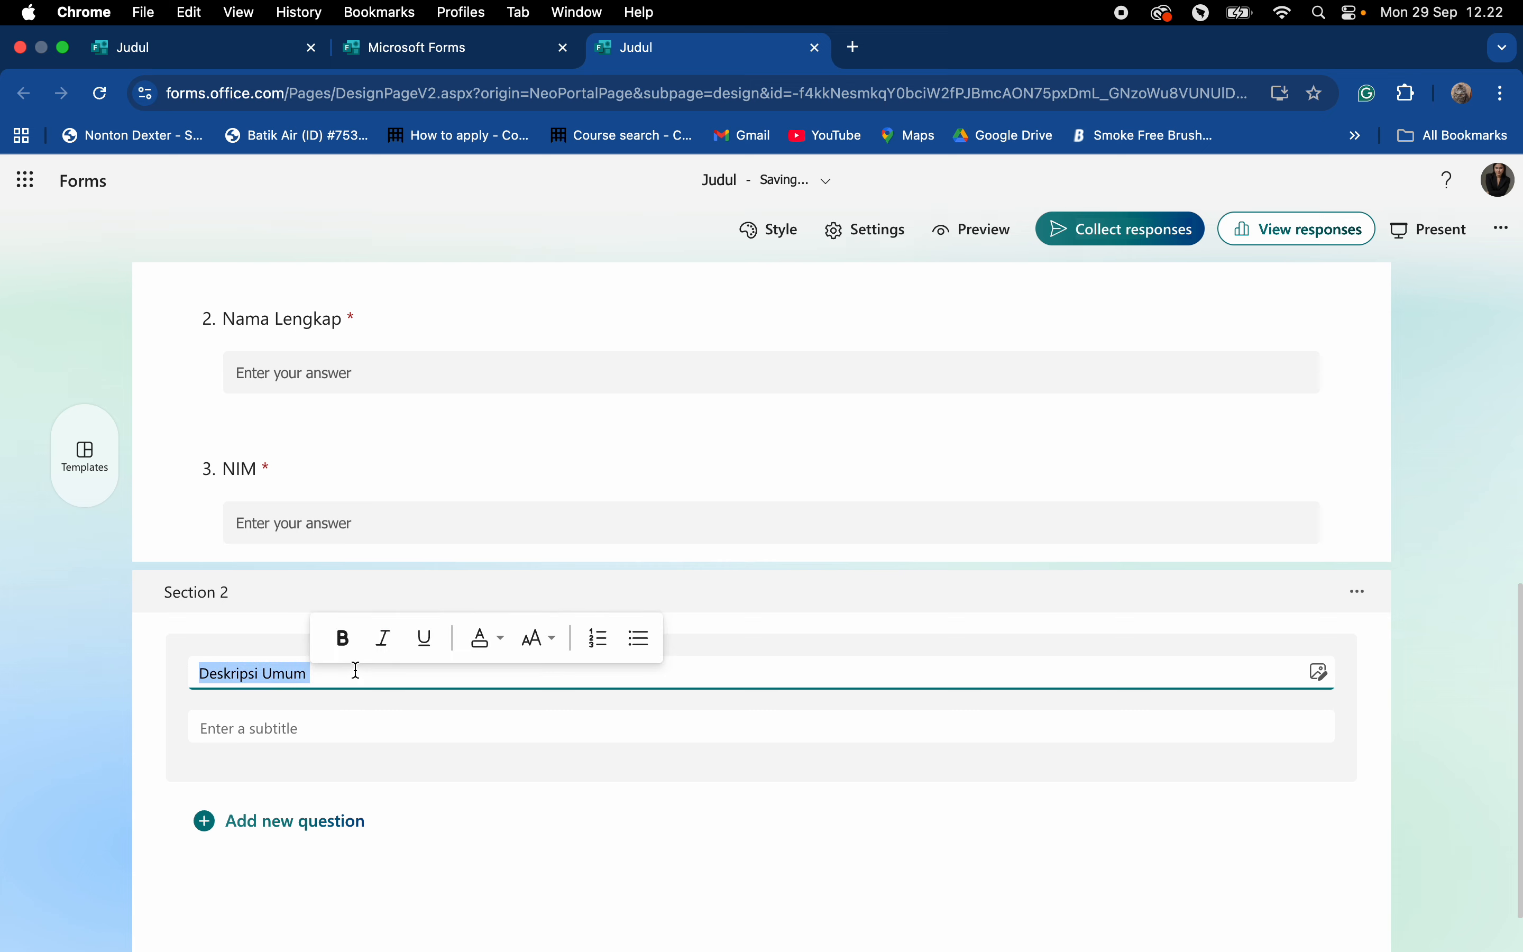
click(344, 638)
Paste the copied description with its STS to SS scale list as the subtitle of Section 2.
click(313, 732)
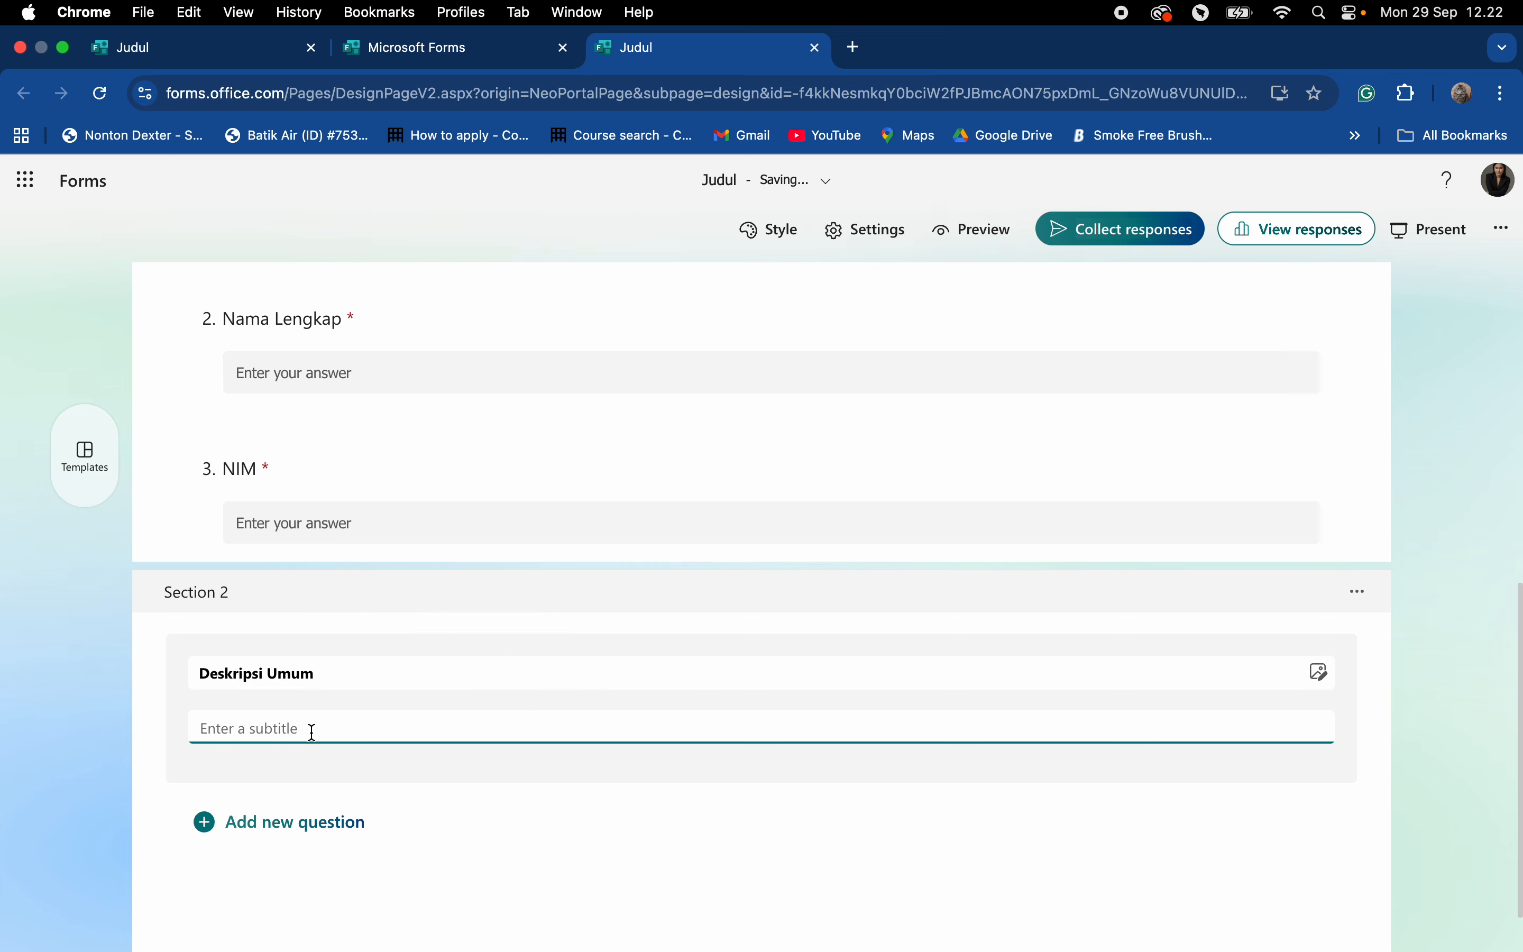
key(super+v)
scroll(563, 649, down, 4)
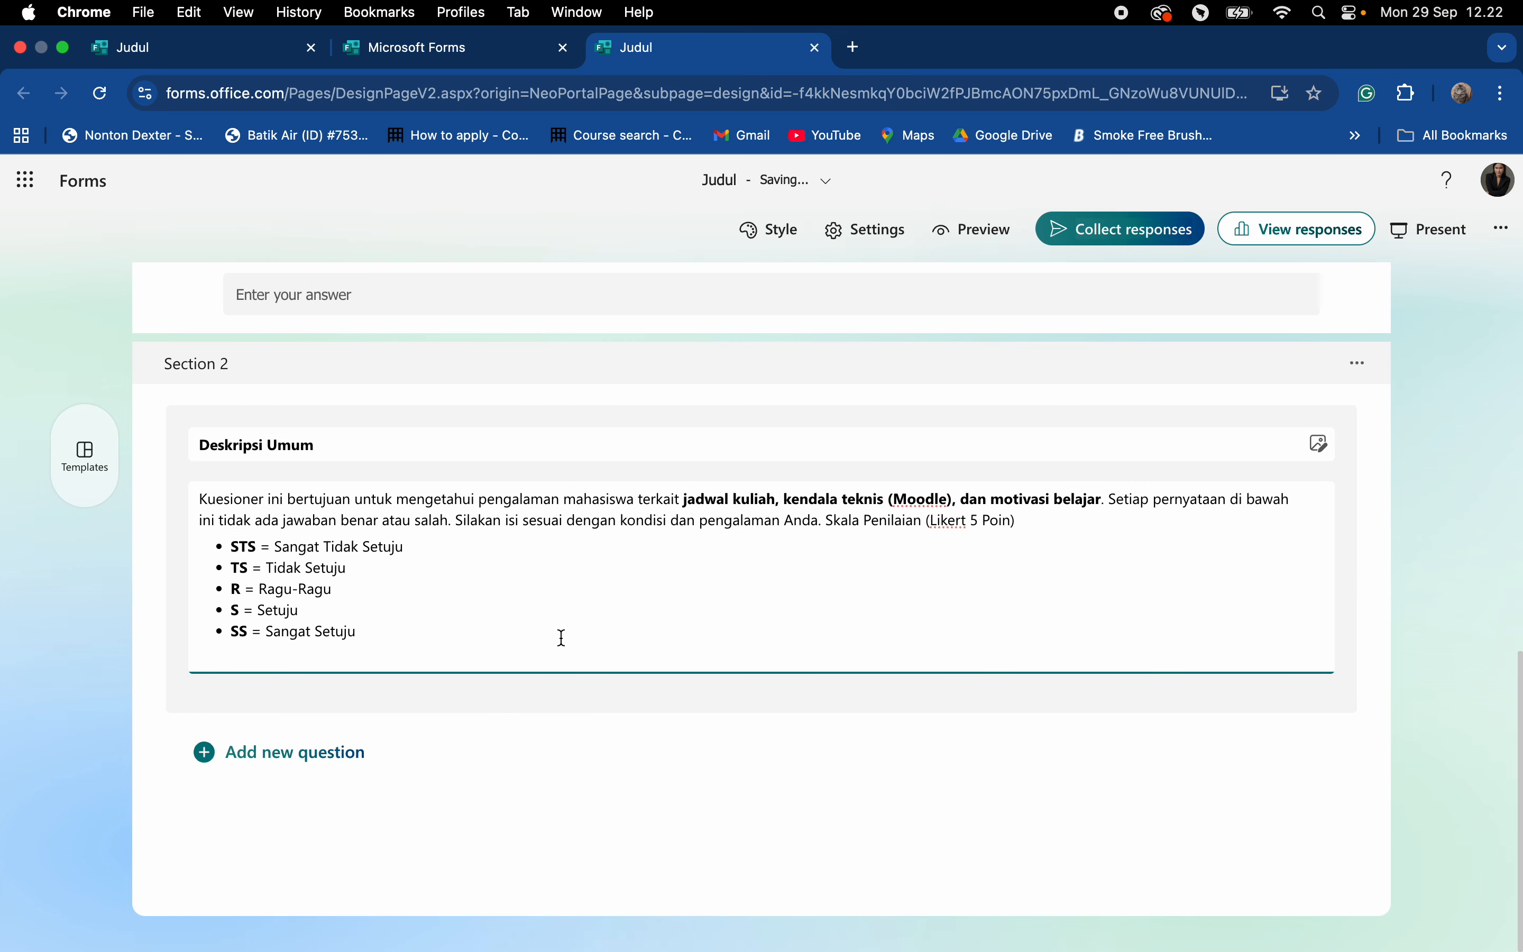
Add a Likert question below the Deskripsi Umum section description.
click(328, 761)
scroll(667, 629, down, 4)
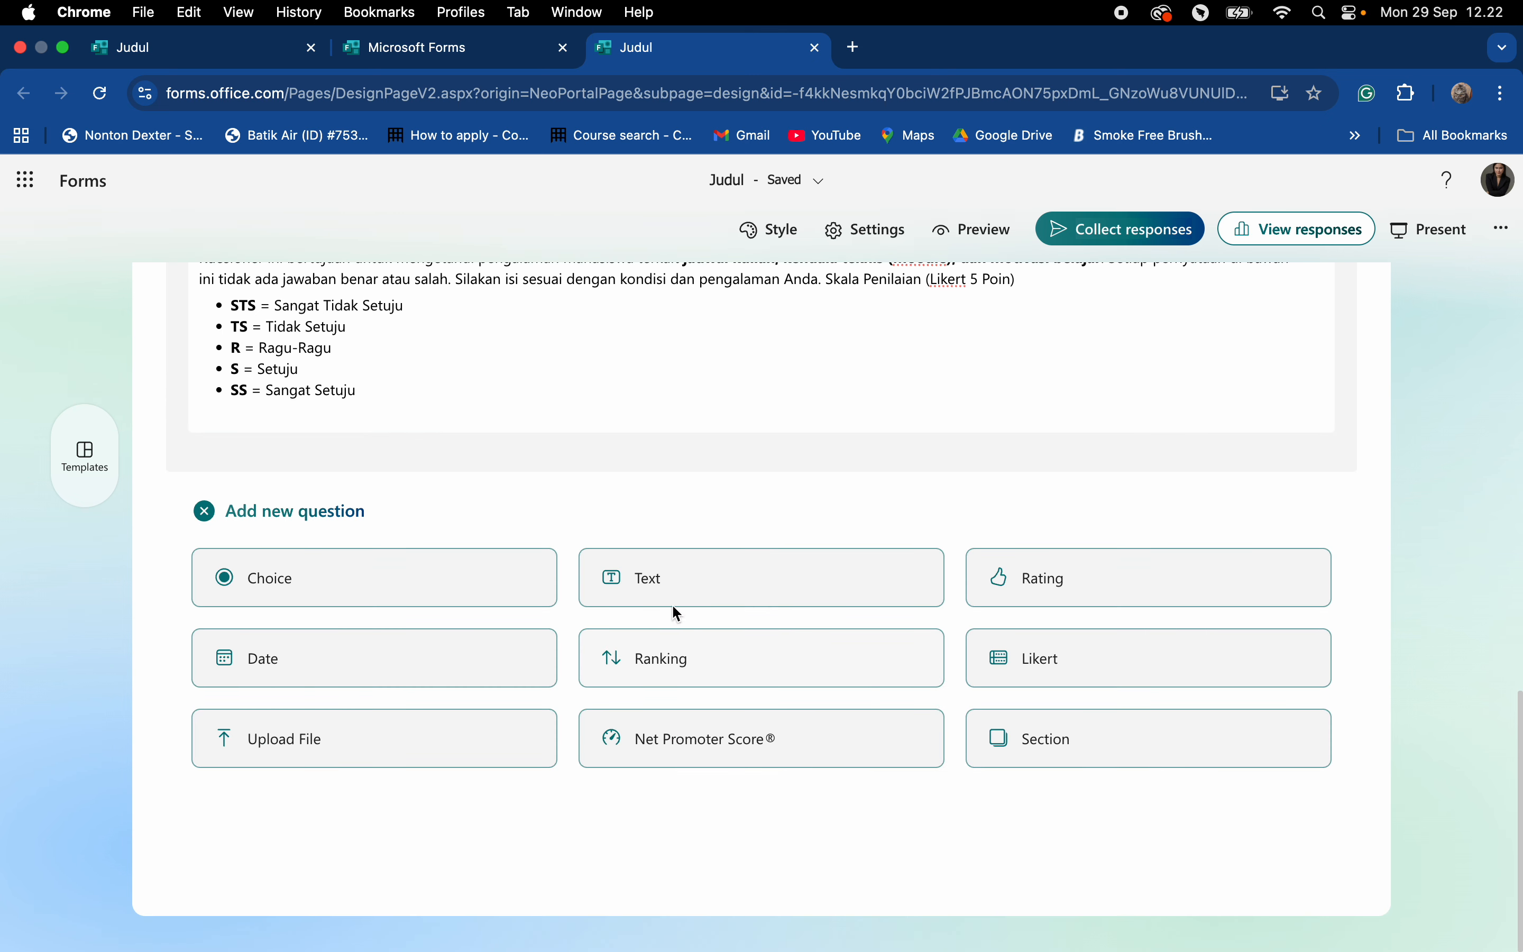
click(1091, 677)
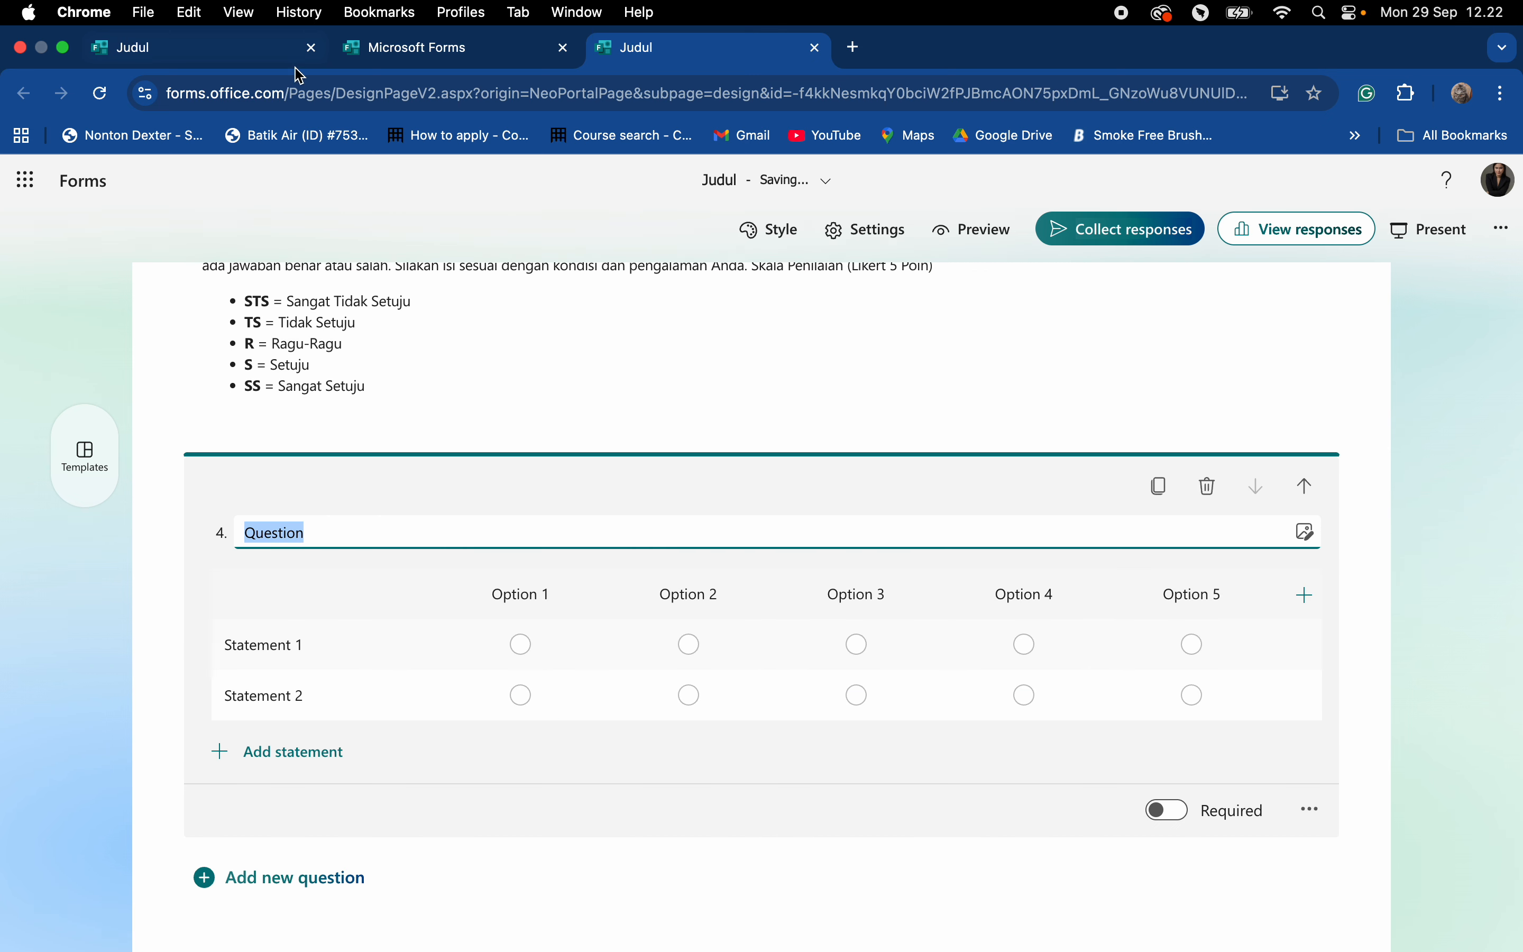
Title the Likert question "Saya sering mengalami jadwal kuliah yang saling berbenturan." by copying question 5's text from the reference form.
click(232, 56)
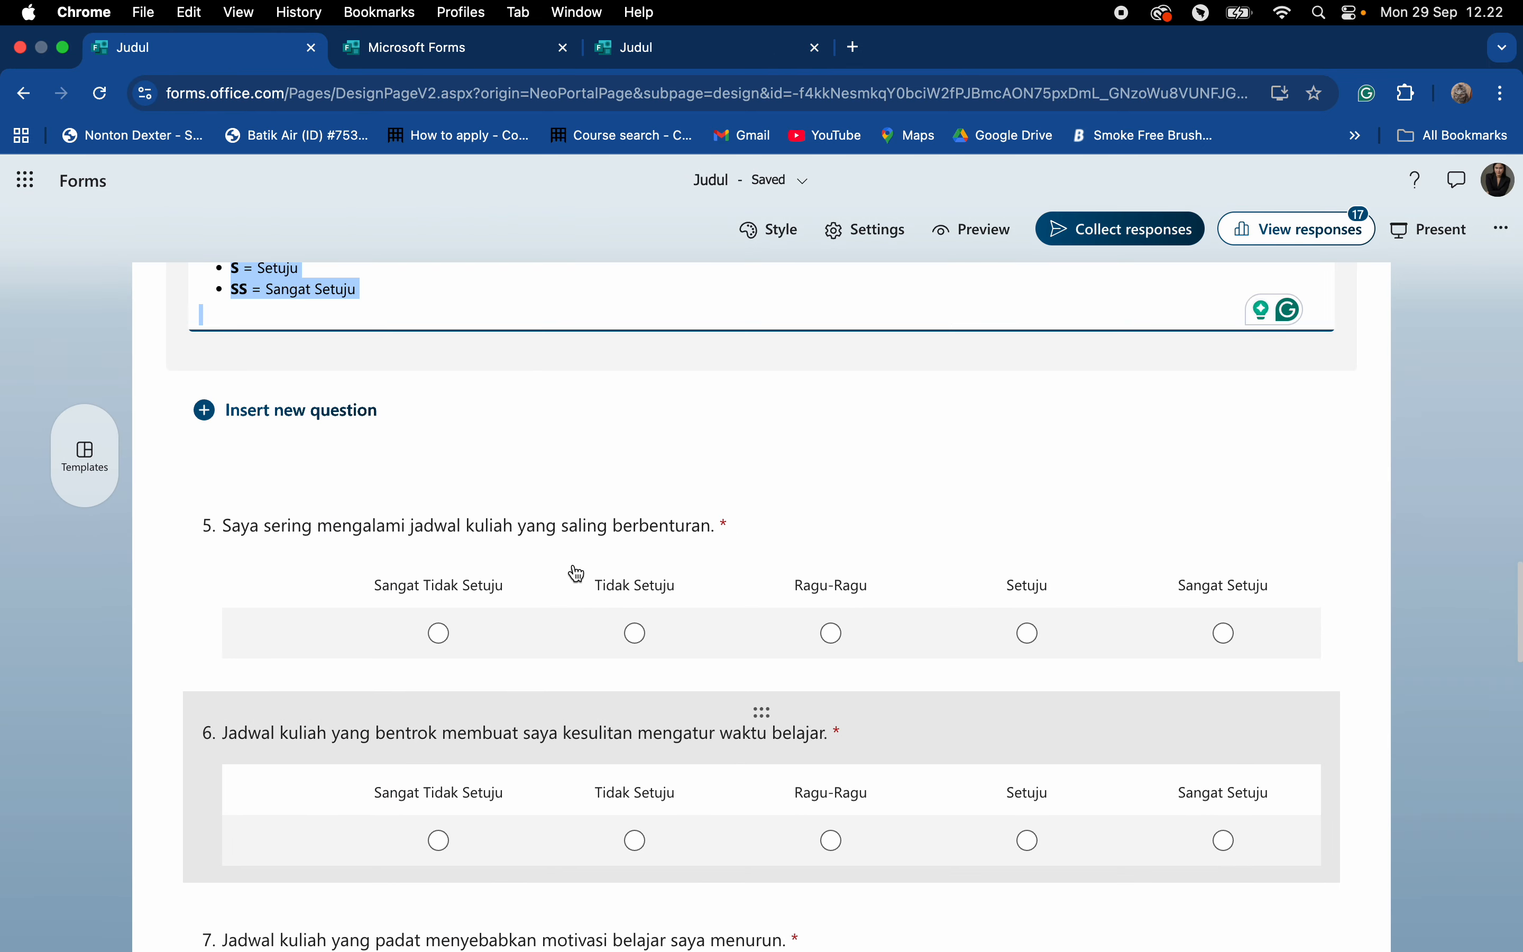
click(315, 559)
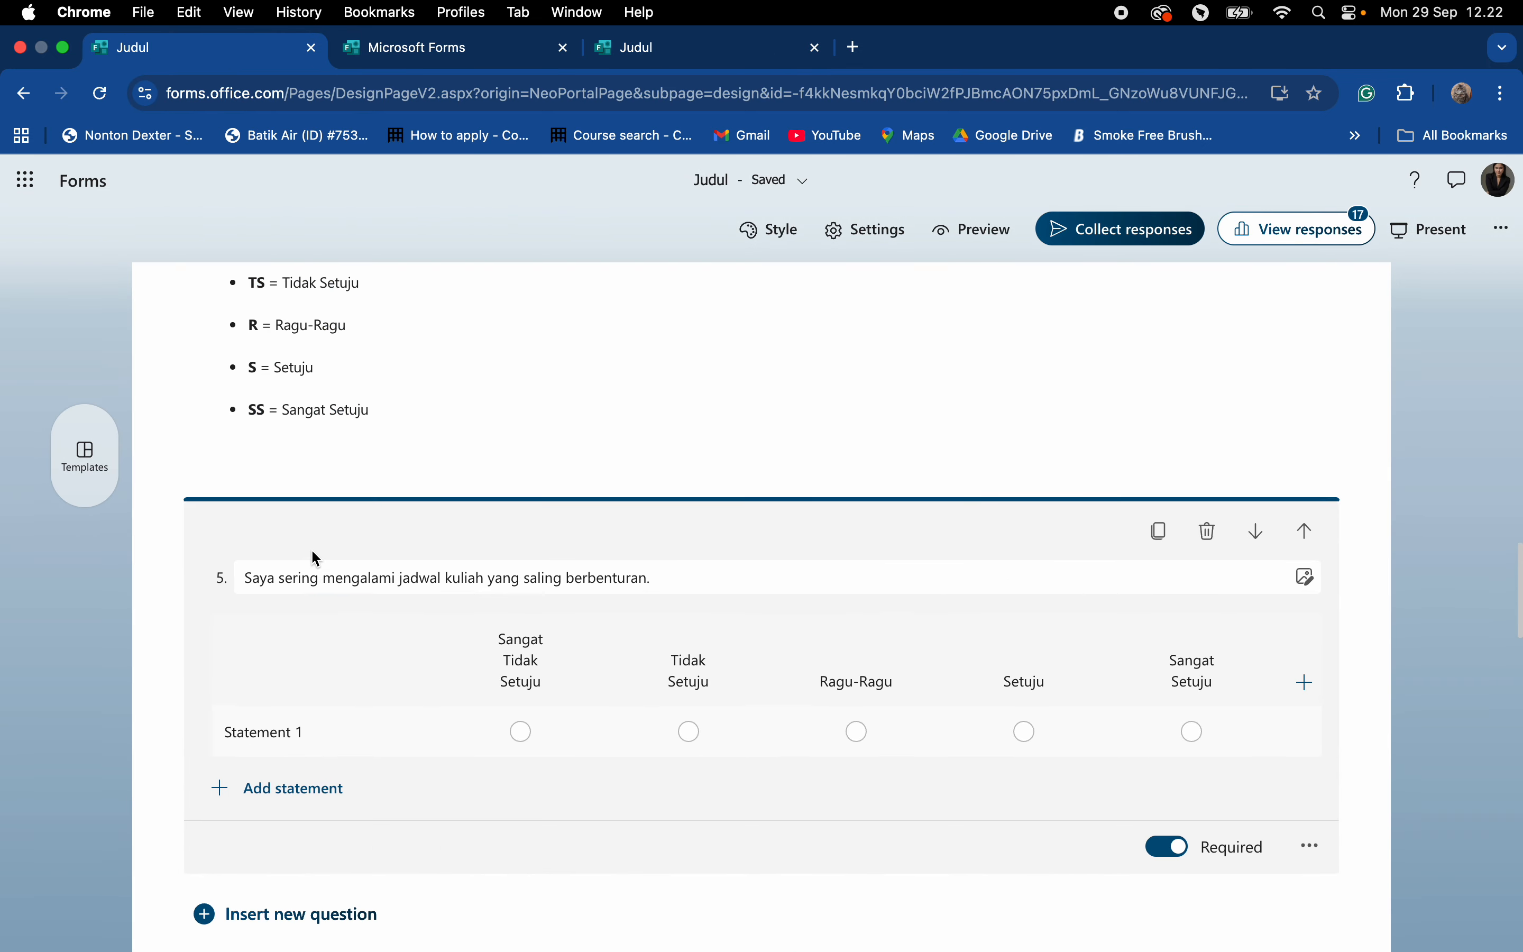
triple_click(326, 580)
key(super+c)
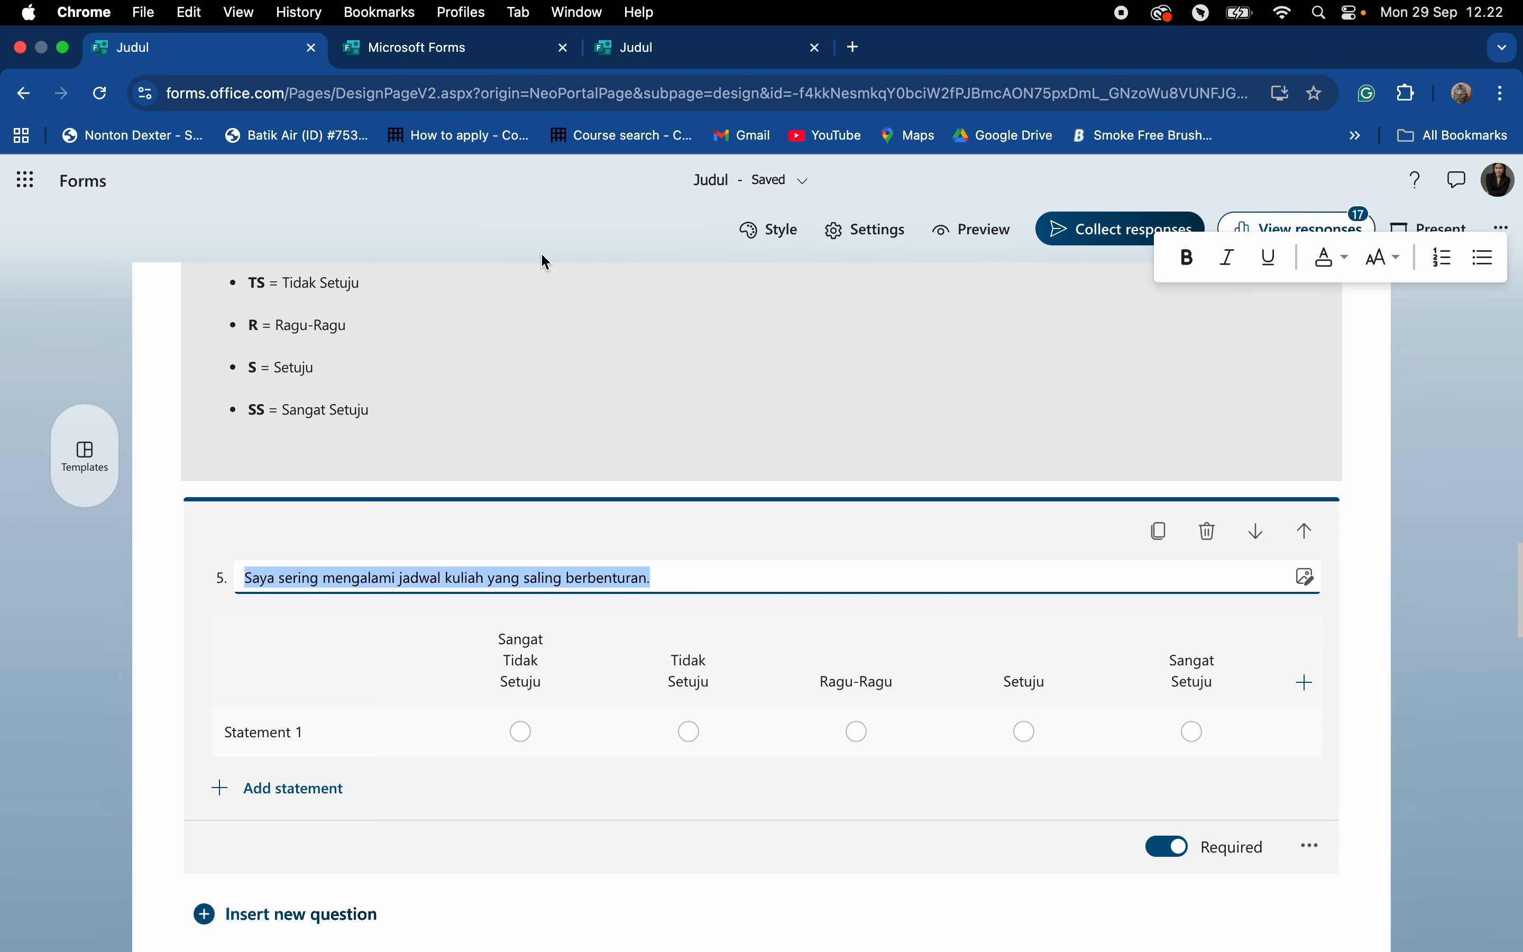
click(674, 50)
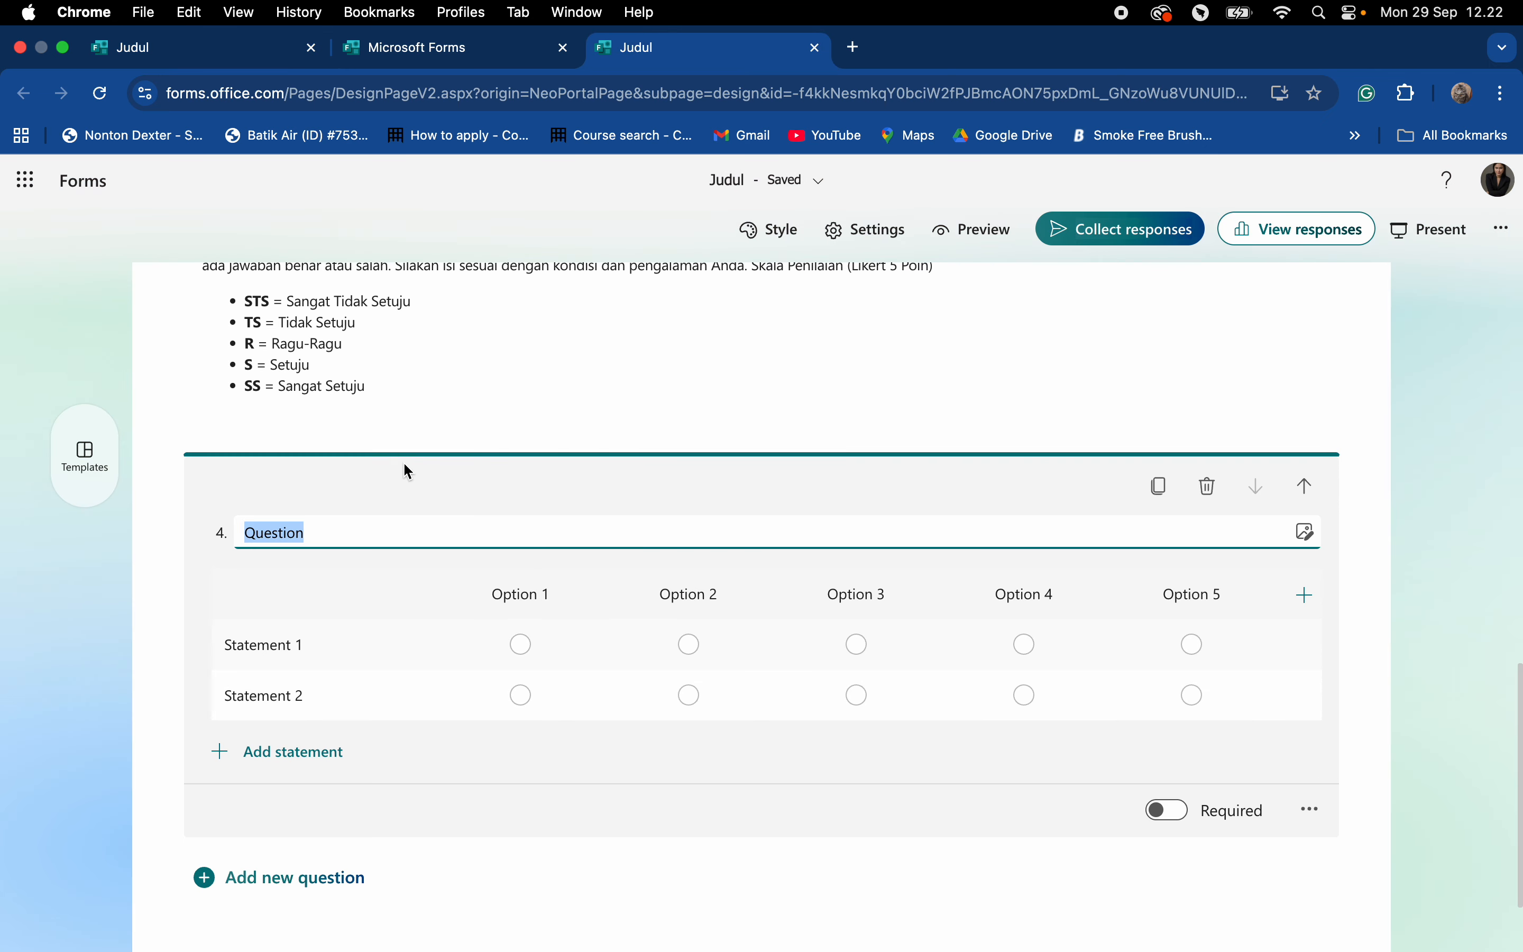
key(super+v)
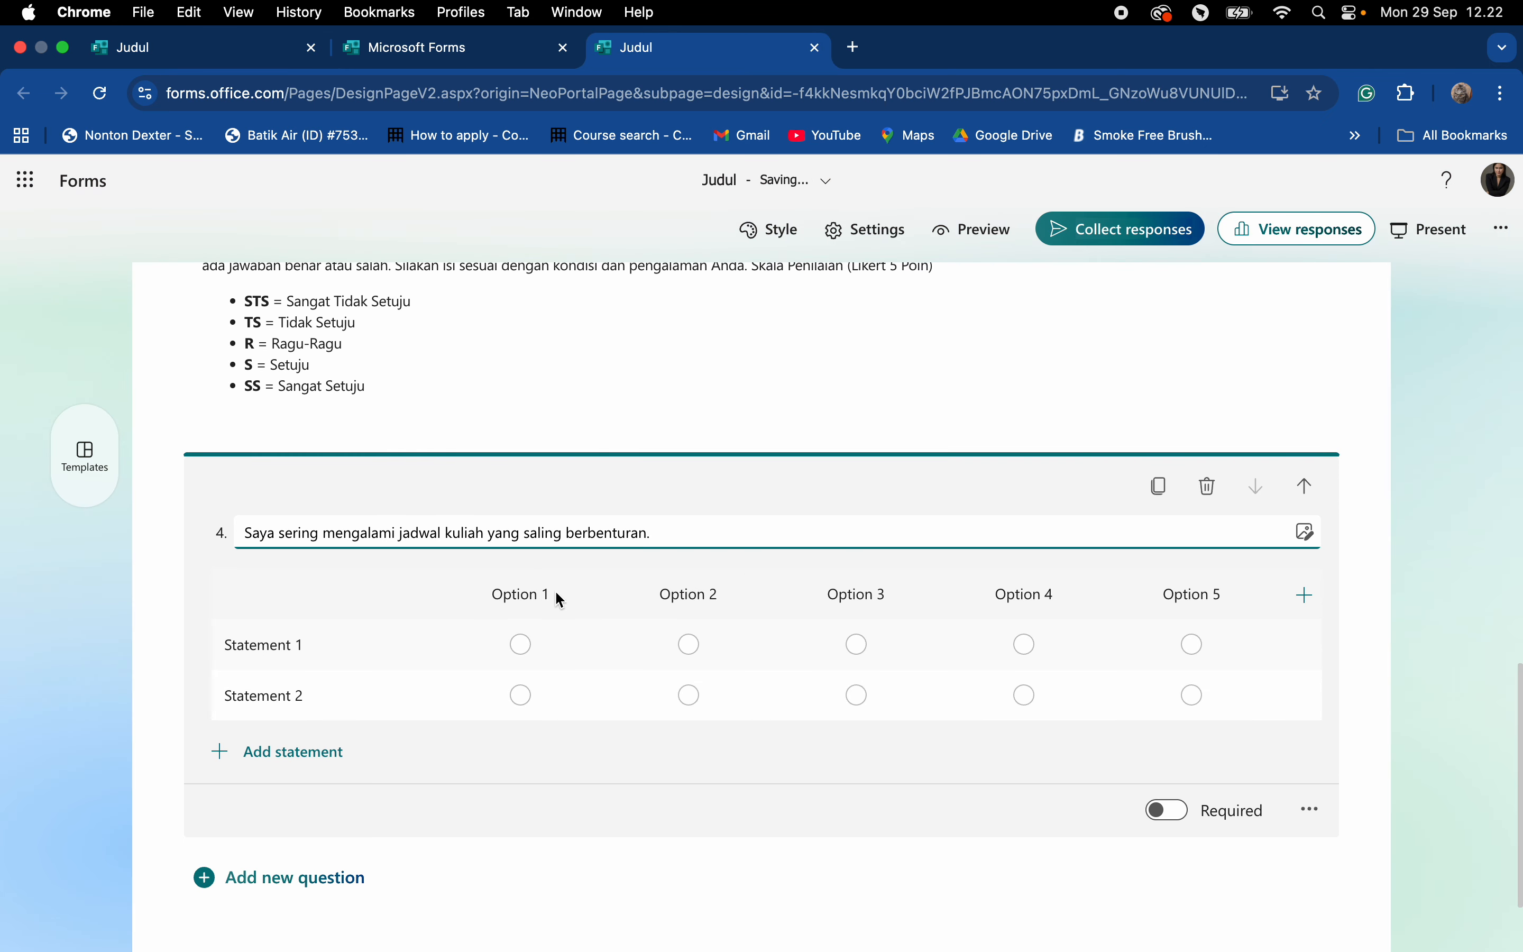
Rename the Likert question's first two options "Sangat Tidak Setuju" and "Tidak Setuju".
click(540, 595)
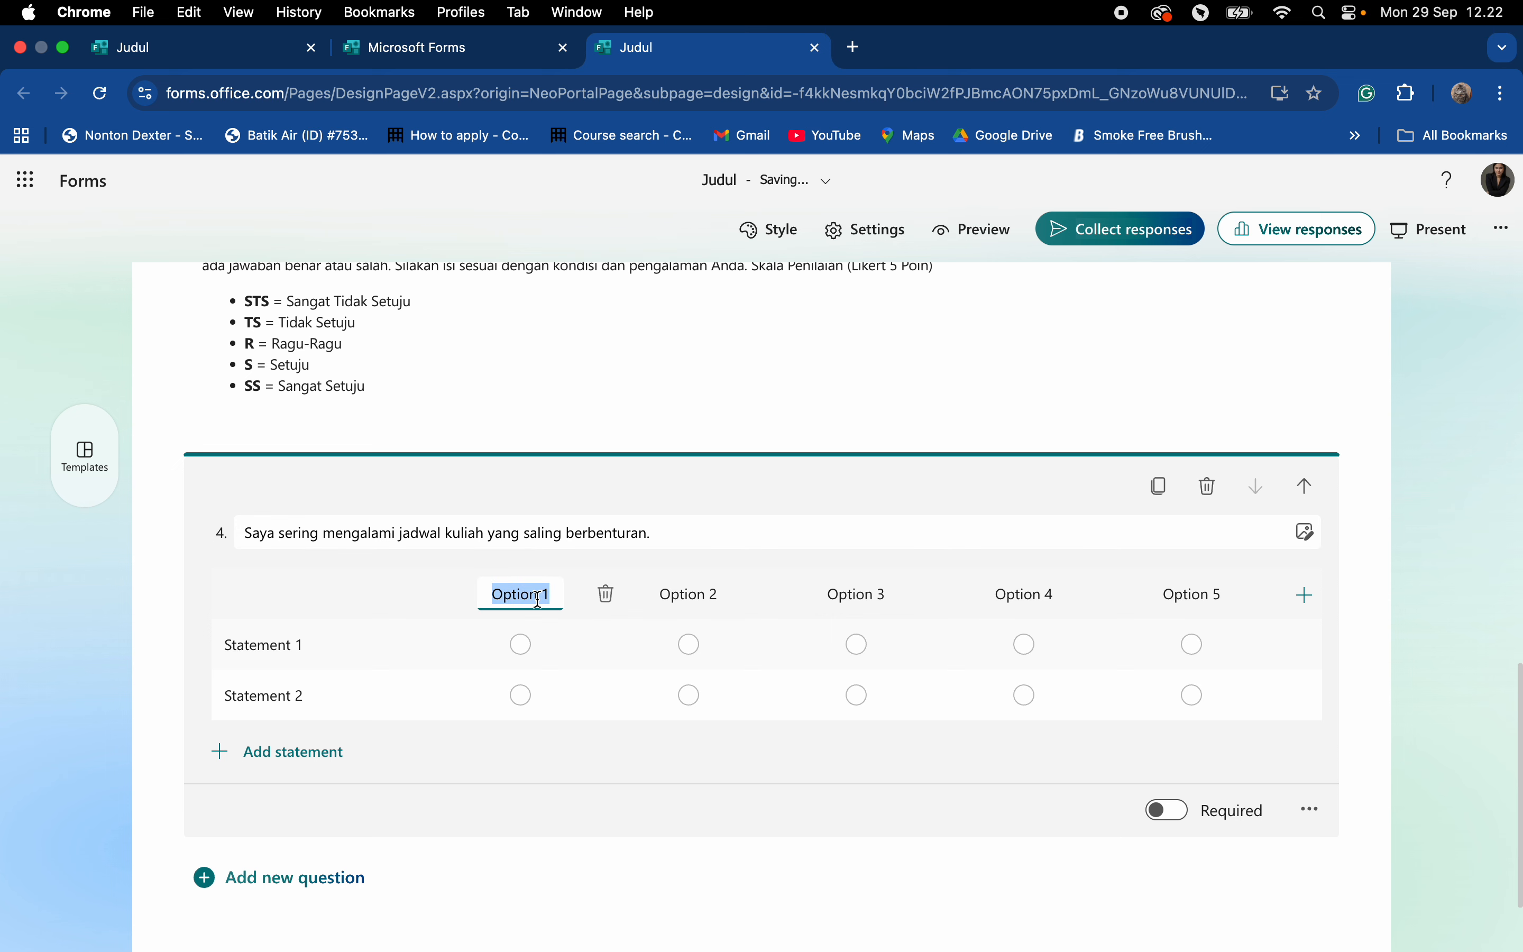
text(Sangat TIdak)
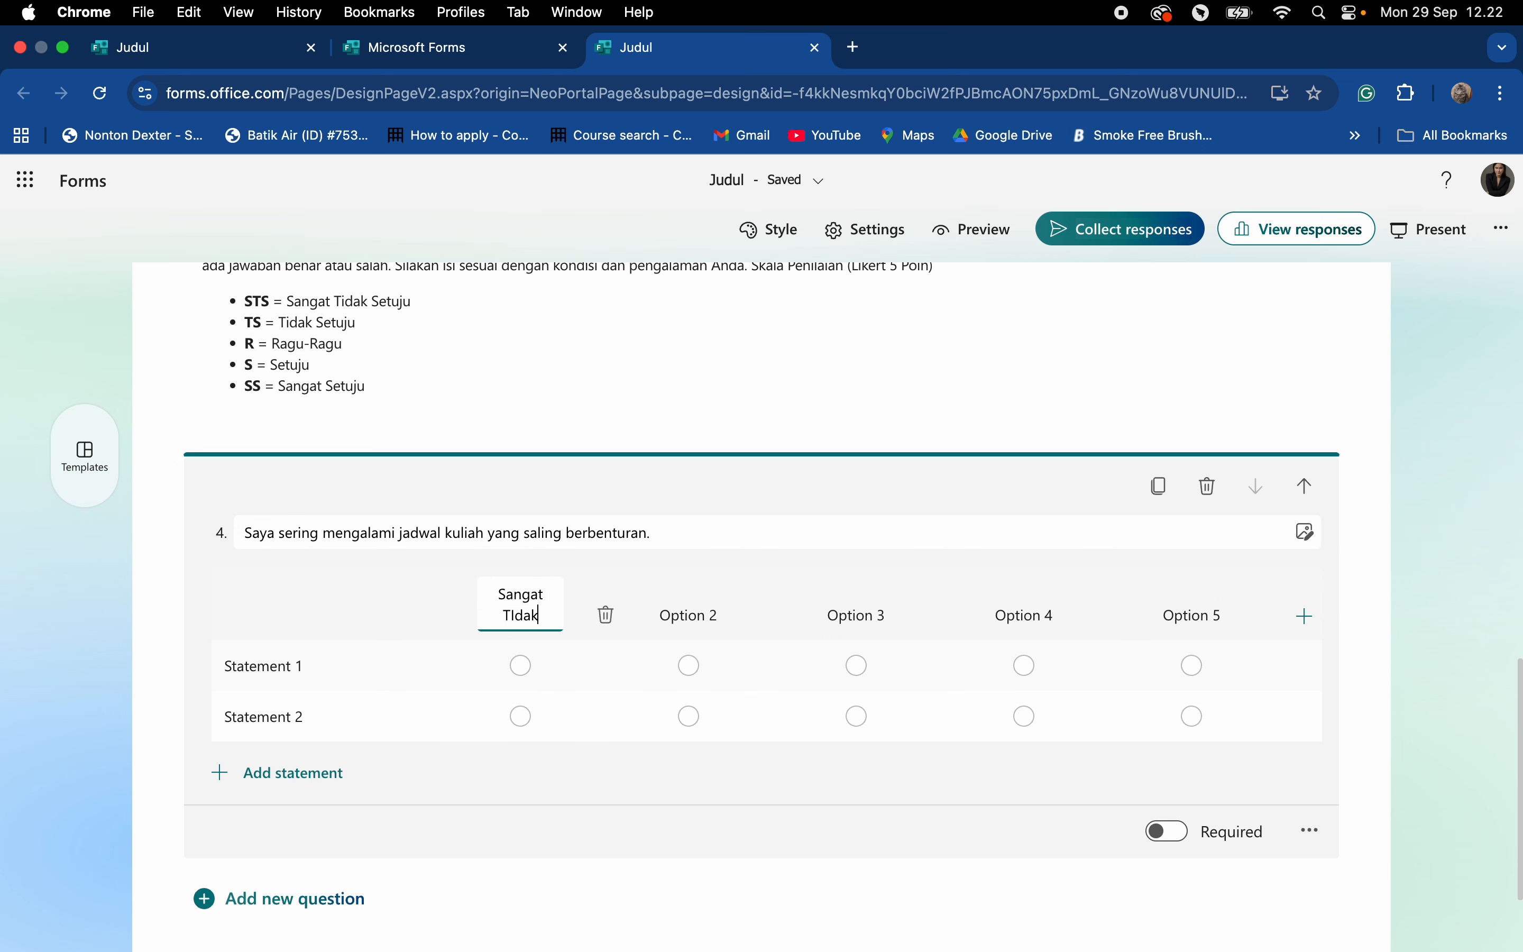
key(BackSpace)
key(BackSpace)
key(BackSpace)
key(BackSpace)
text(idak Se)
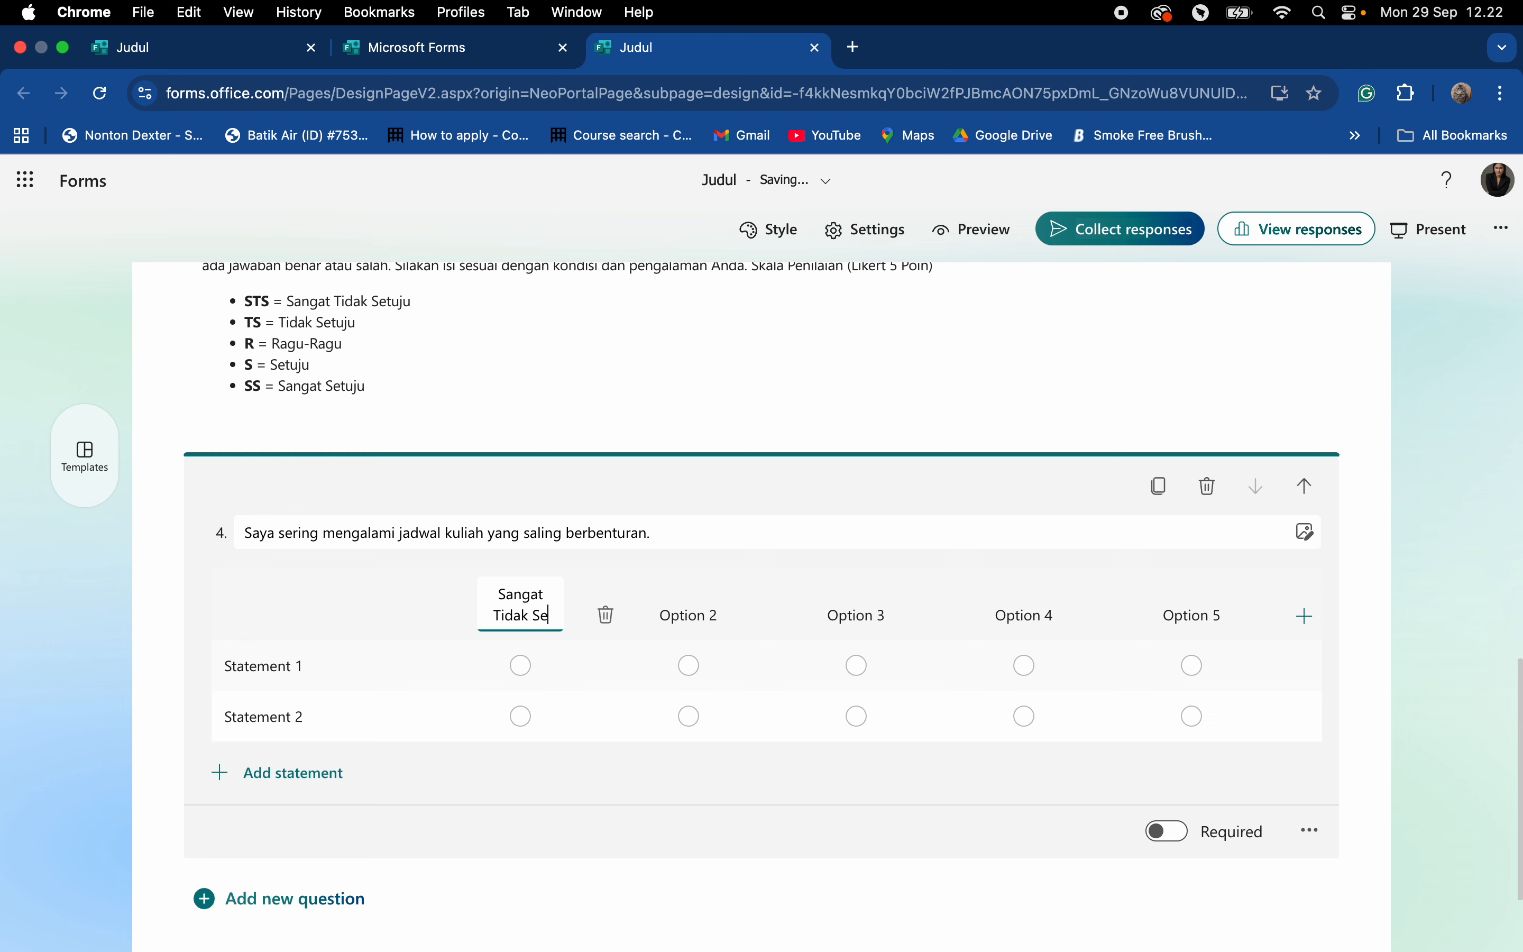
text(tuju)
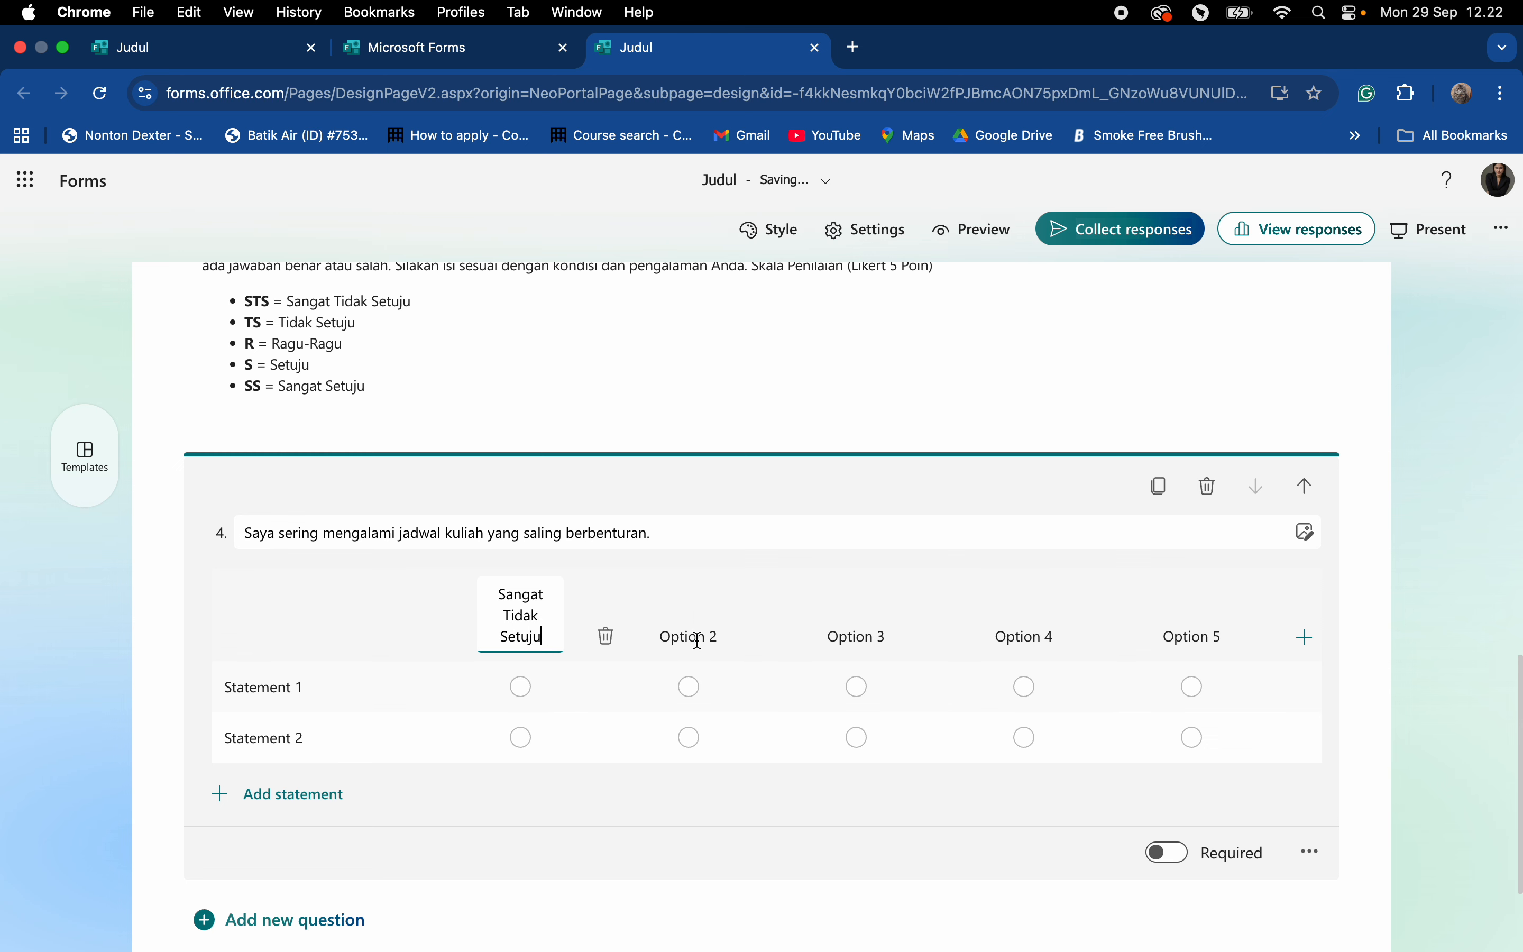
click(696, 639)
text(Tidak Se)
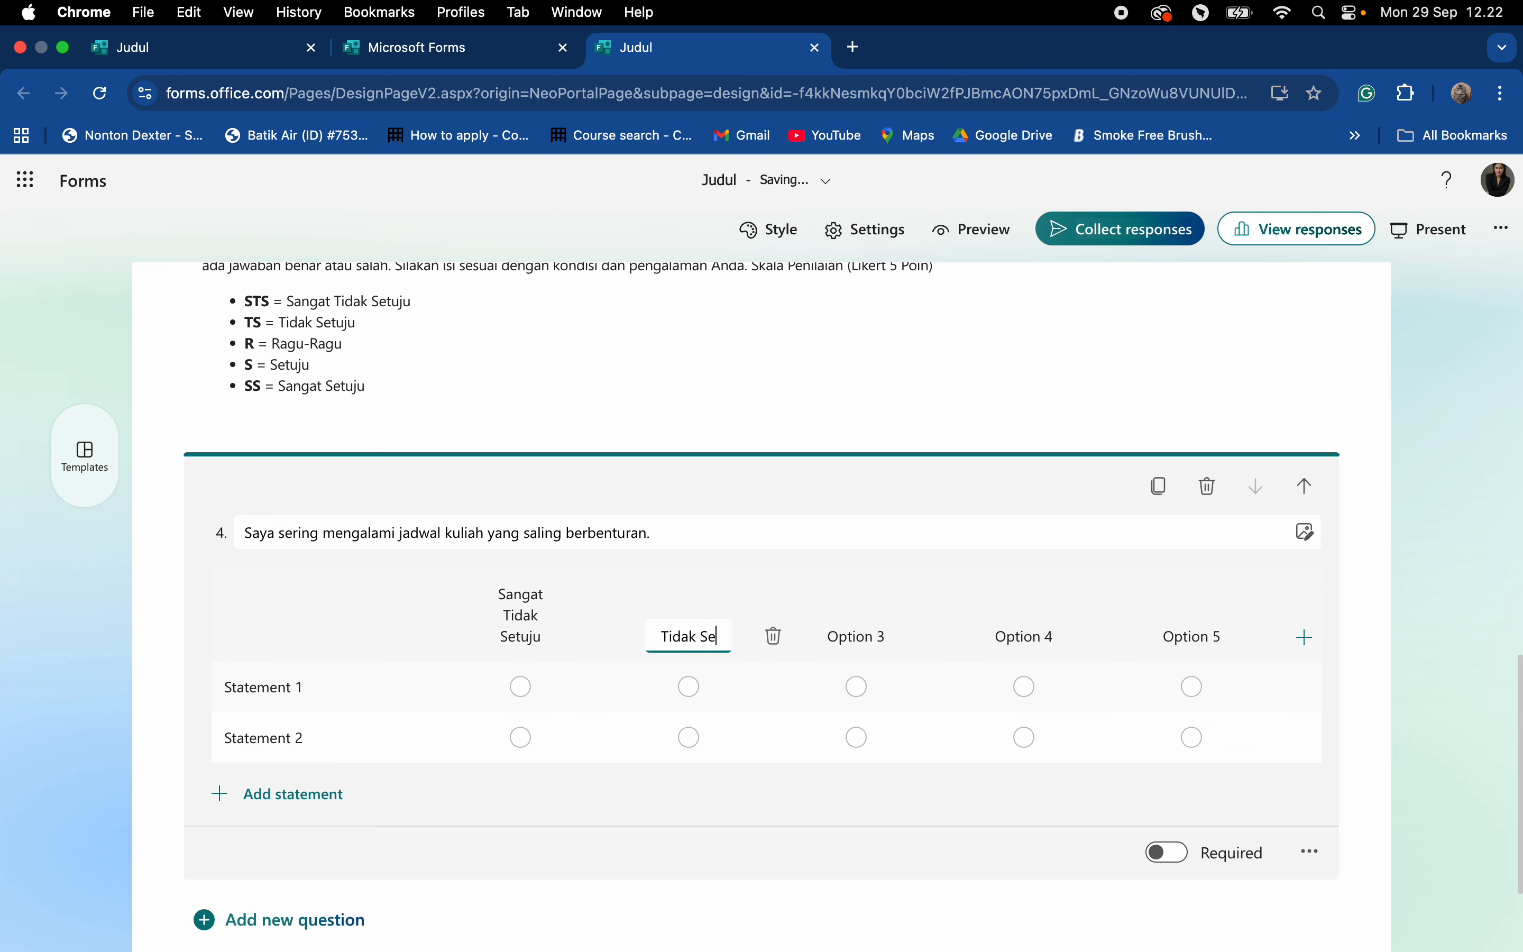
text(tuju)
Rename the third, fourth and fifth Likert options "Ragu-Ragu", "Setuju" and "Sangat Setuju".
click(852, 643)
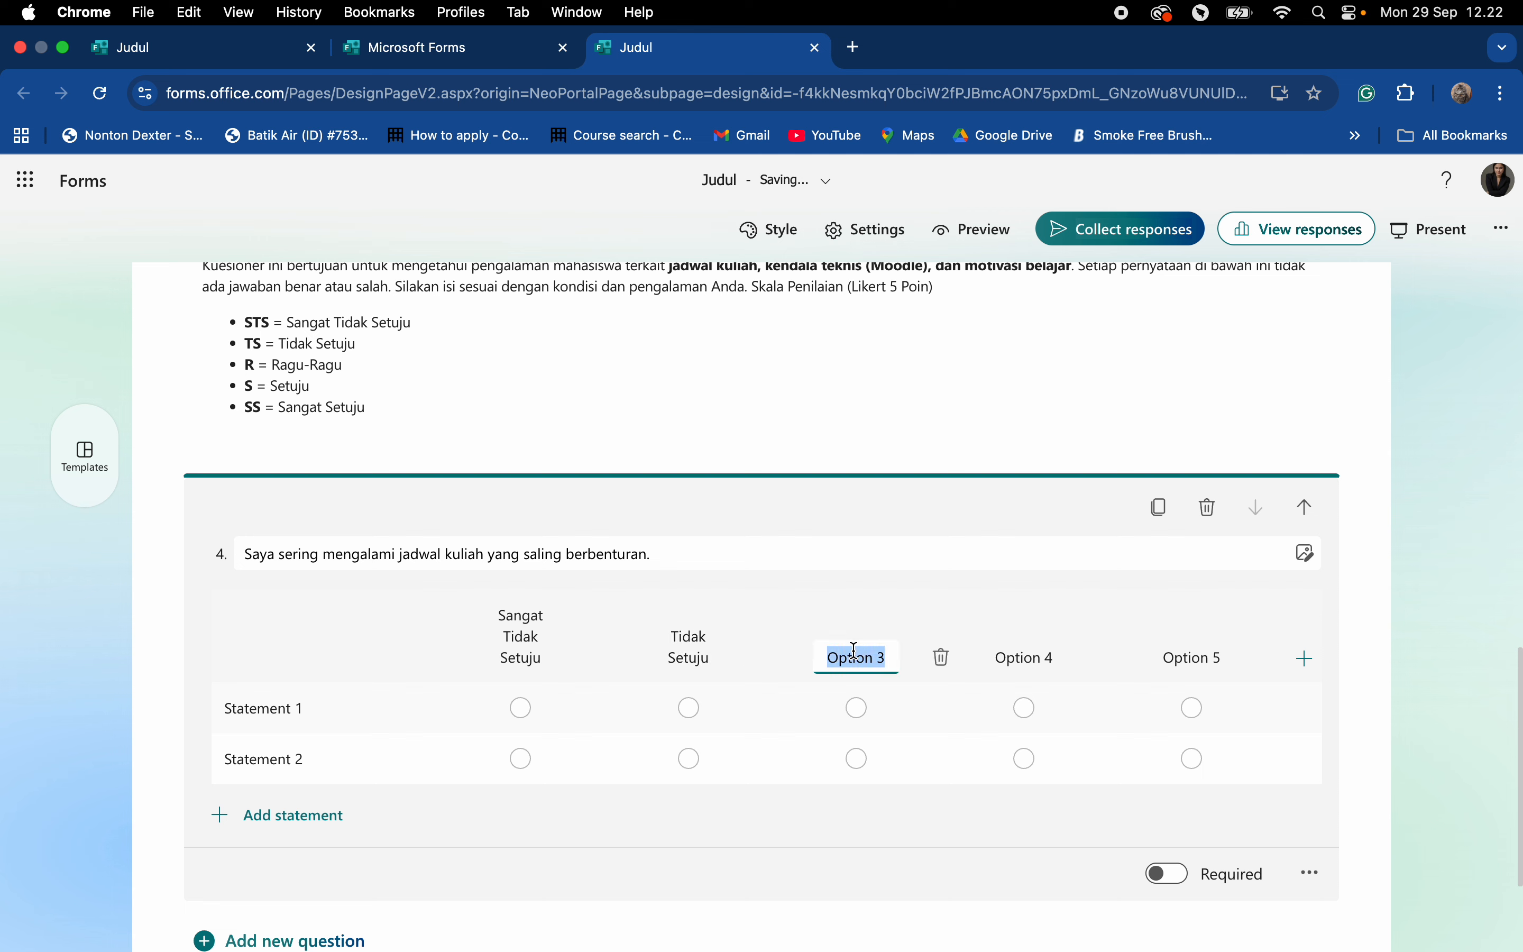
text(agu)
key(BackSpace)
key(BackSpace)
text(Ragu-Ragu)
click(1014, 657)
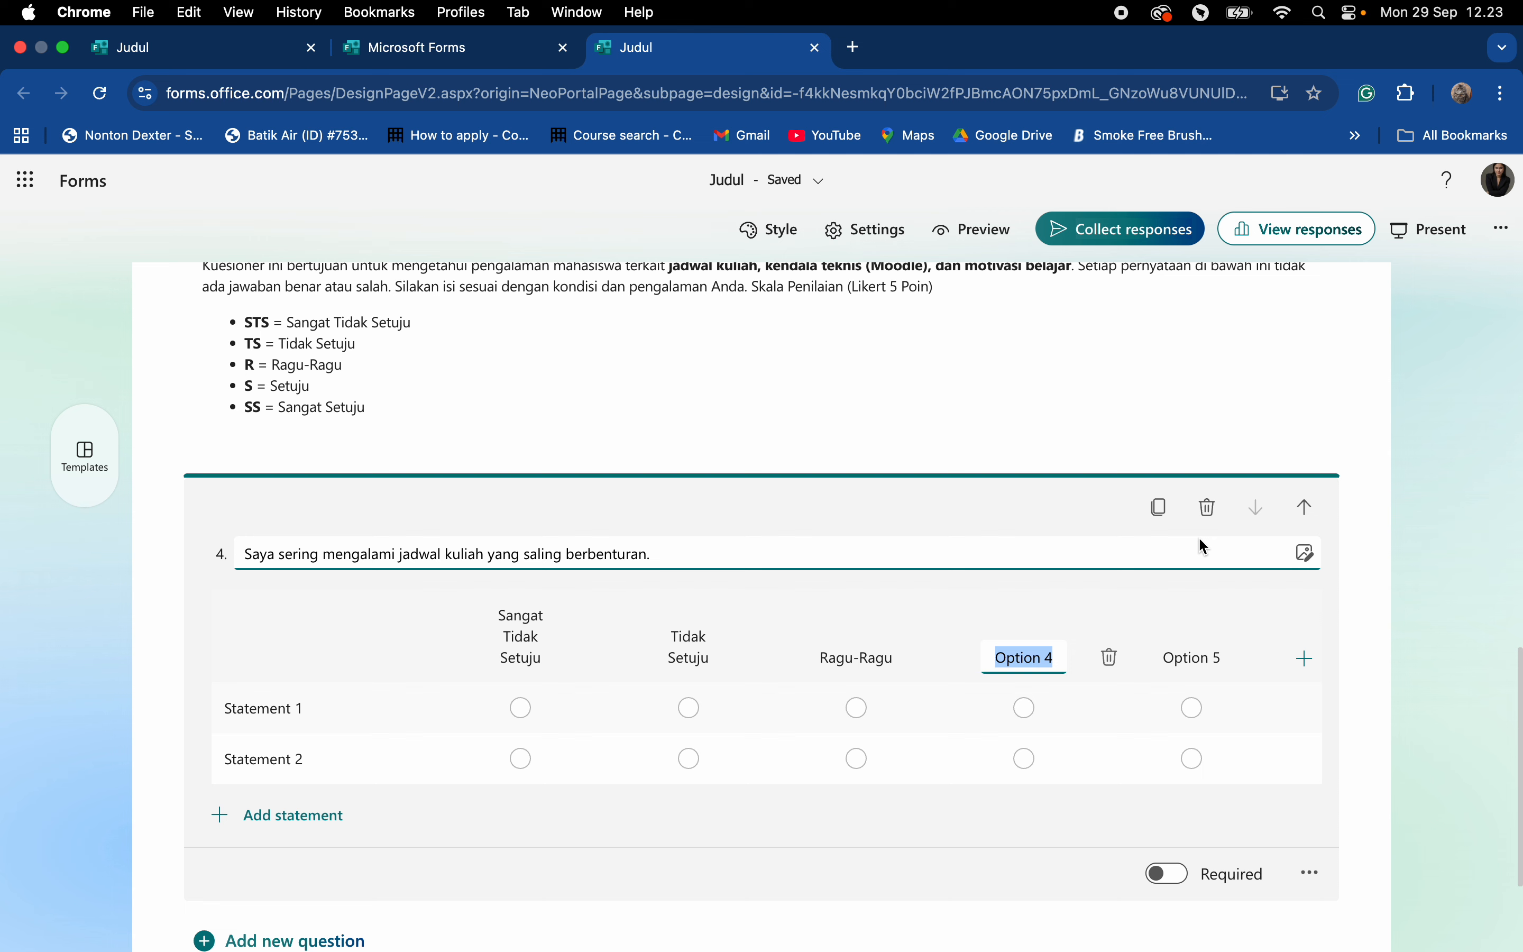
text(Setuju)
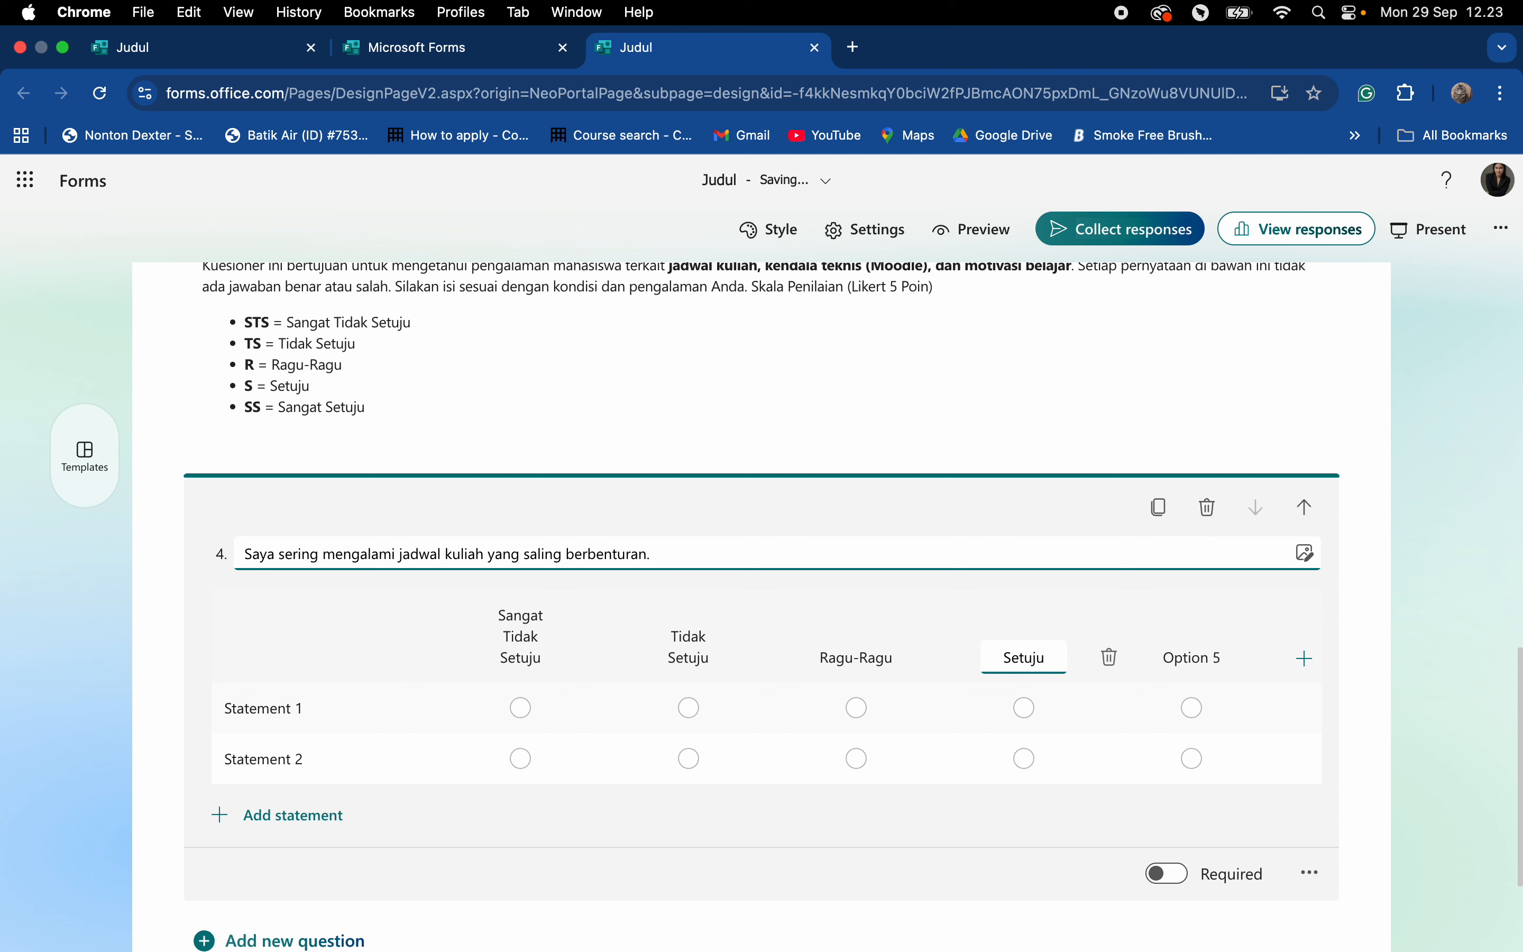
click(1212, 655)
text(San)
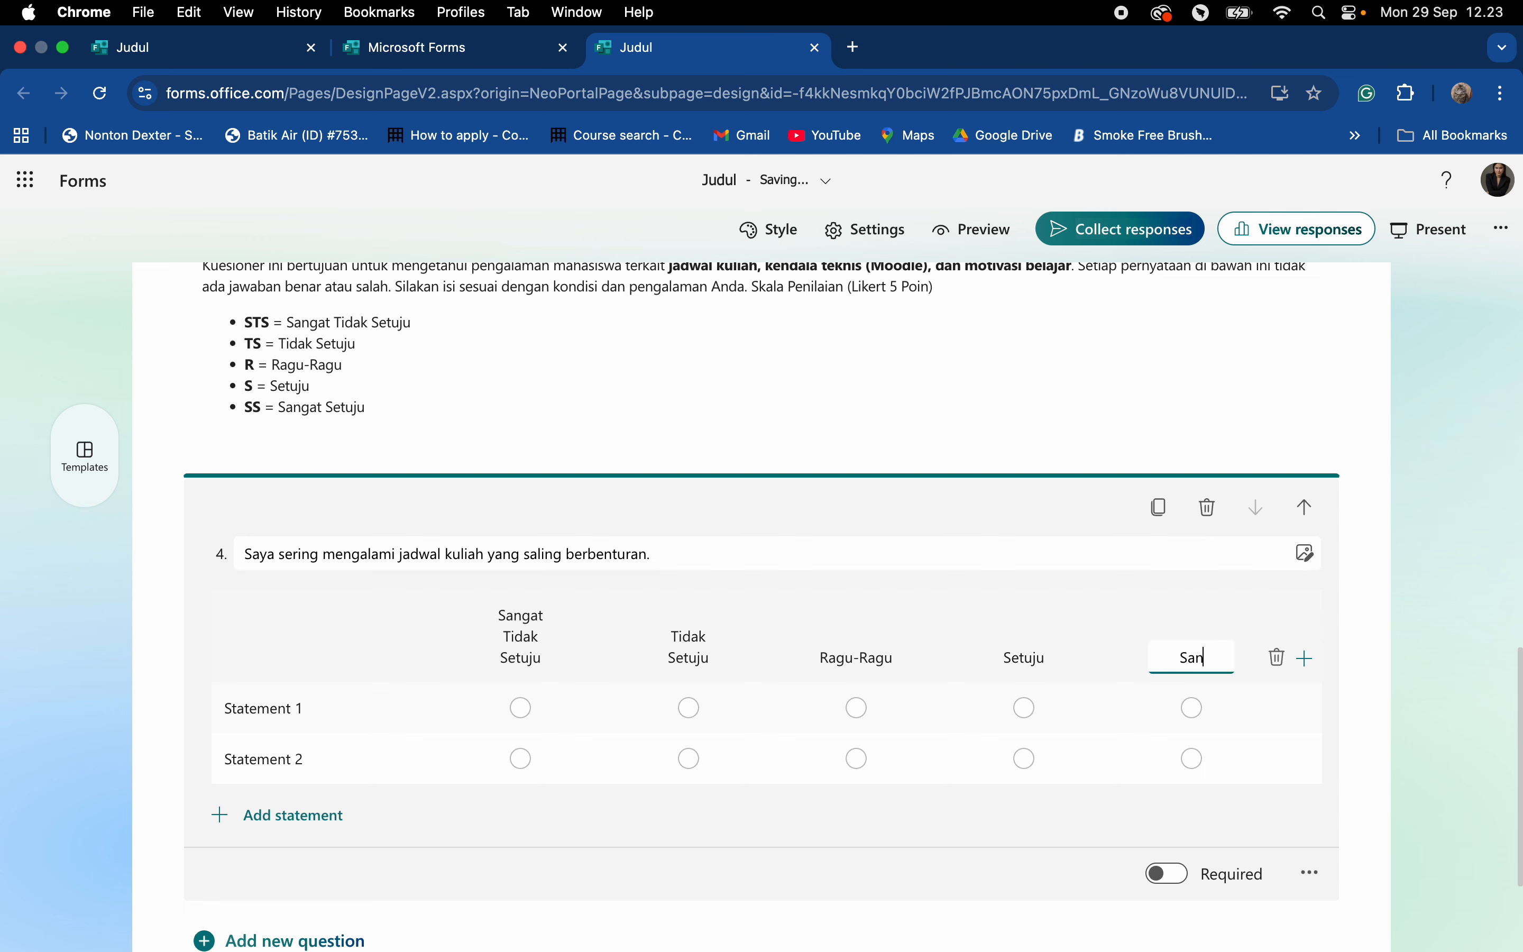
text(gat Setuju)
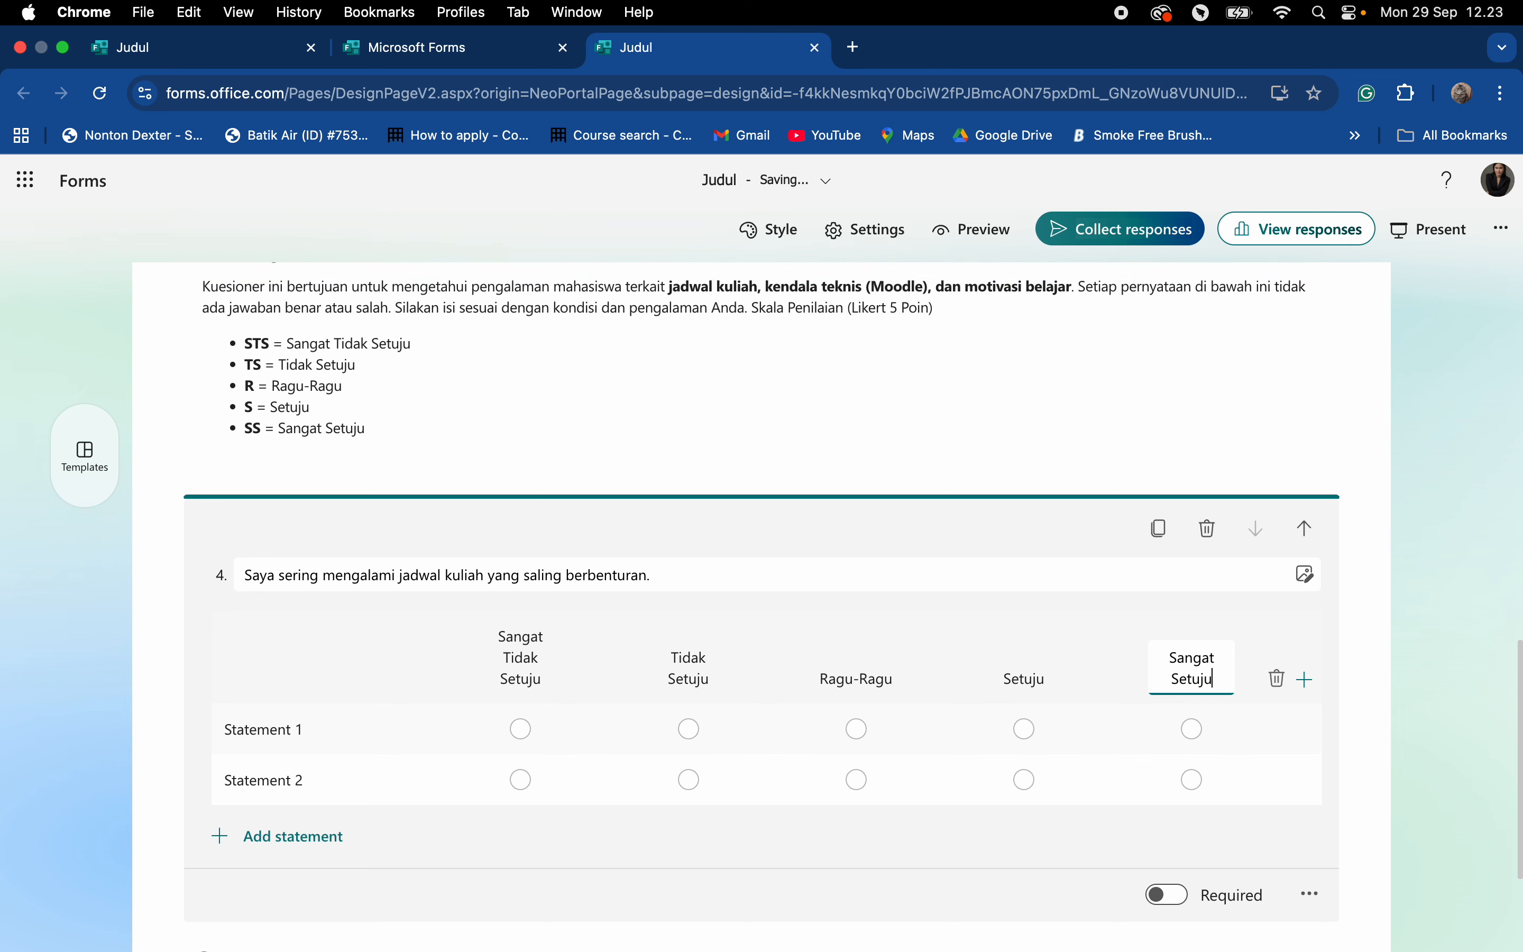
click(1460, 518)
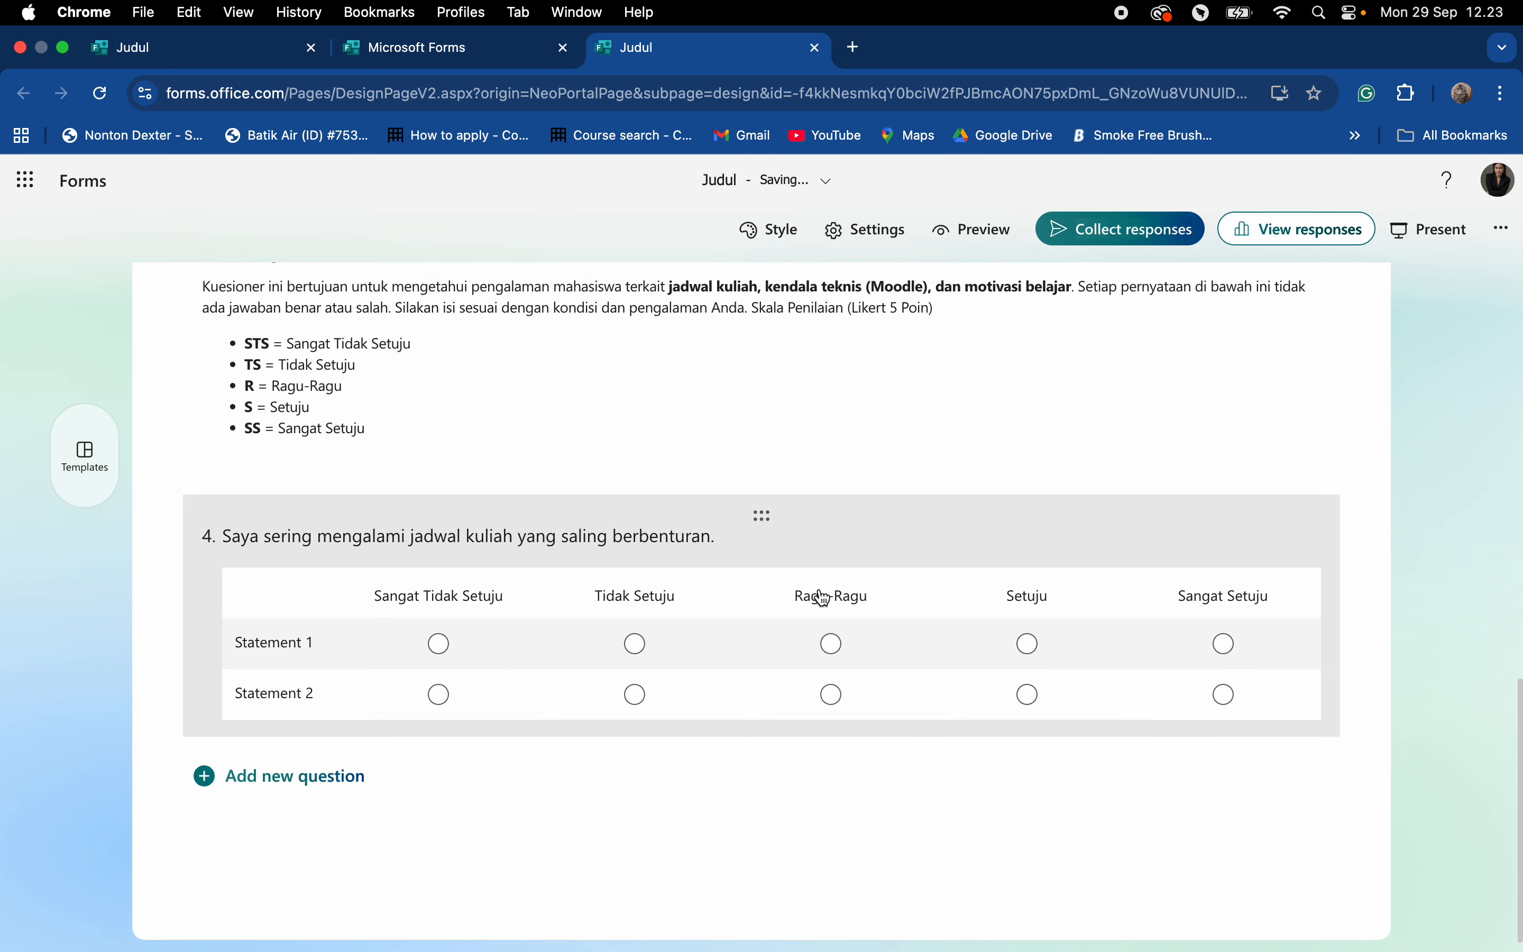
Delete Statement 2 from the Likert question and clear the label of Statement 1.
click(342, 605)
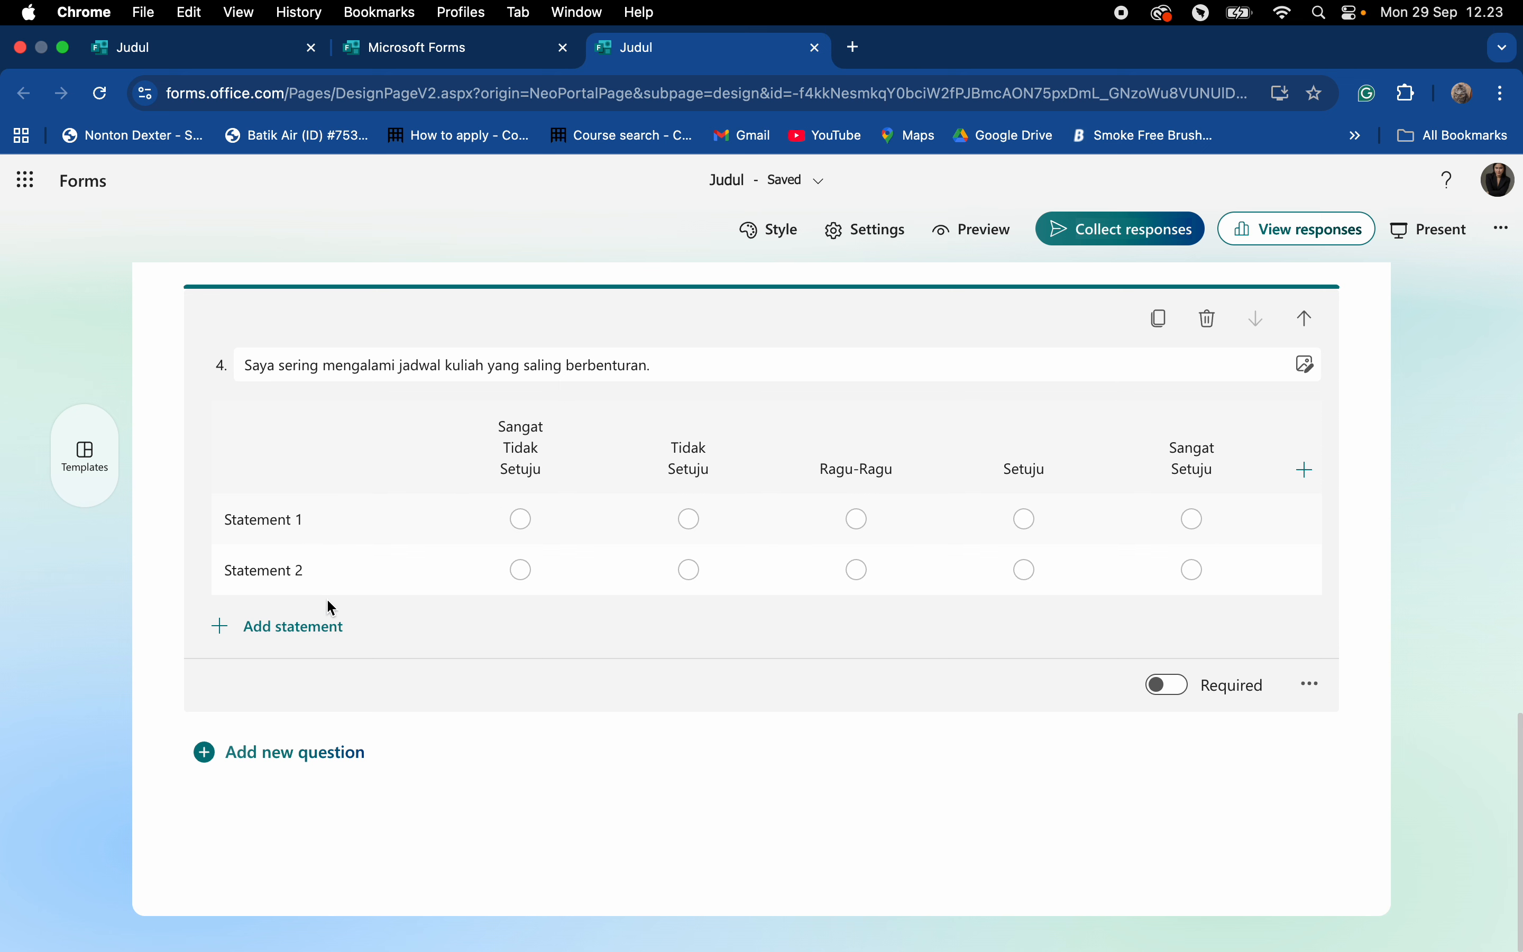
click(316, 585)
click(396, 571)
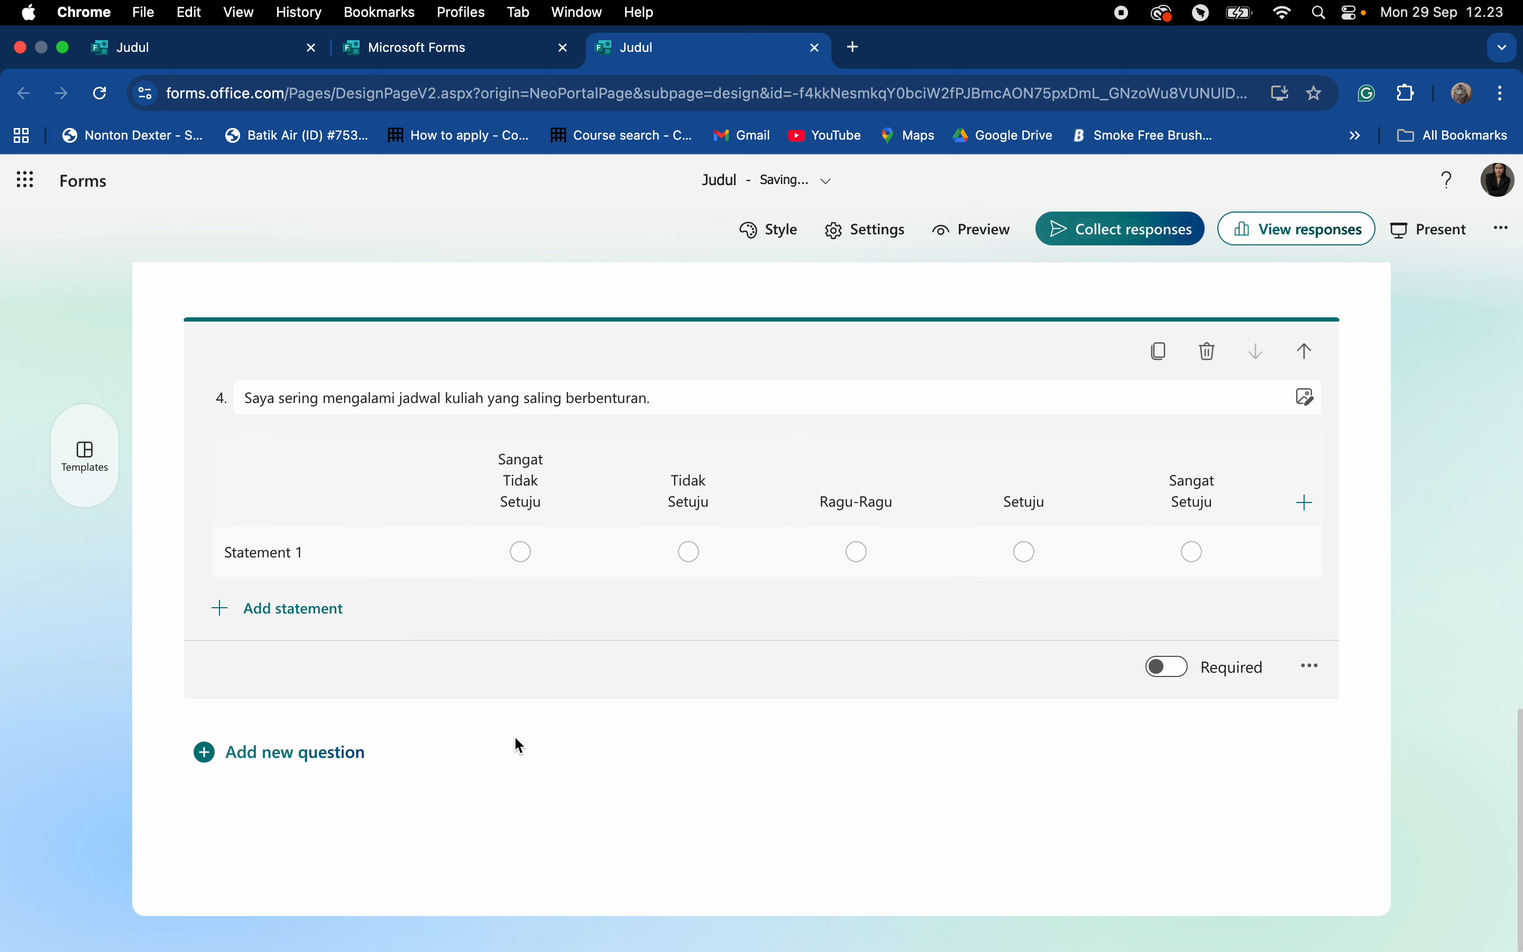
click(297, 572)
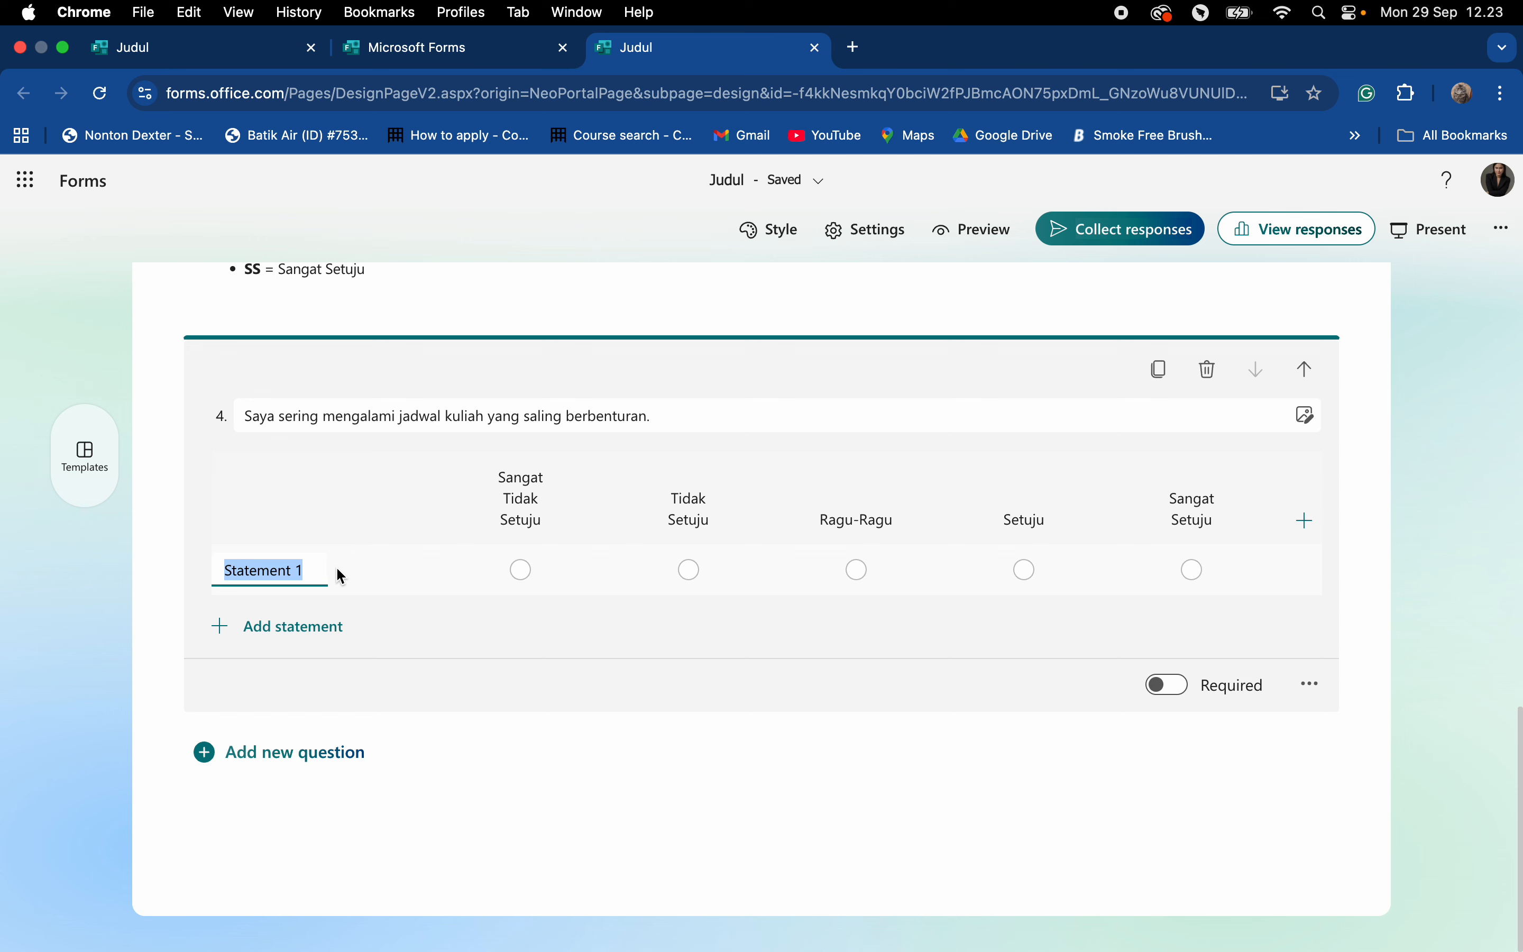
key(BackSpace)
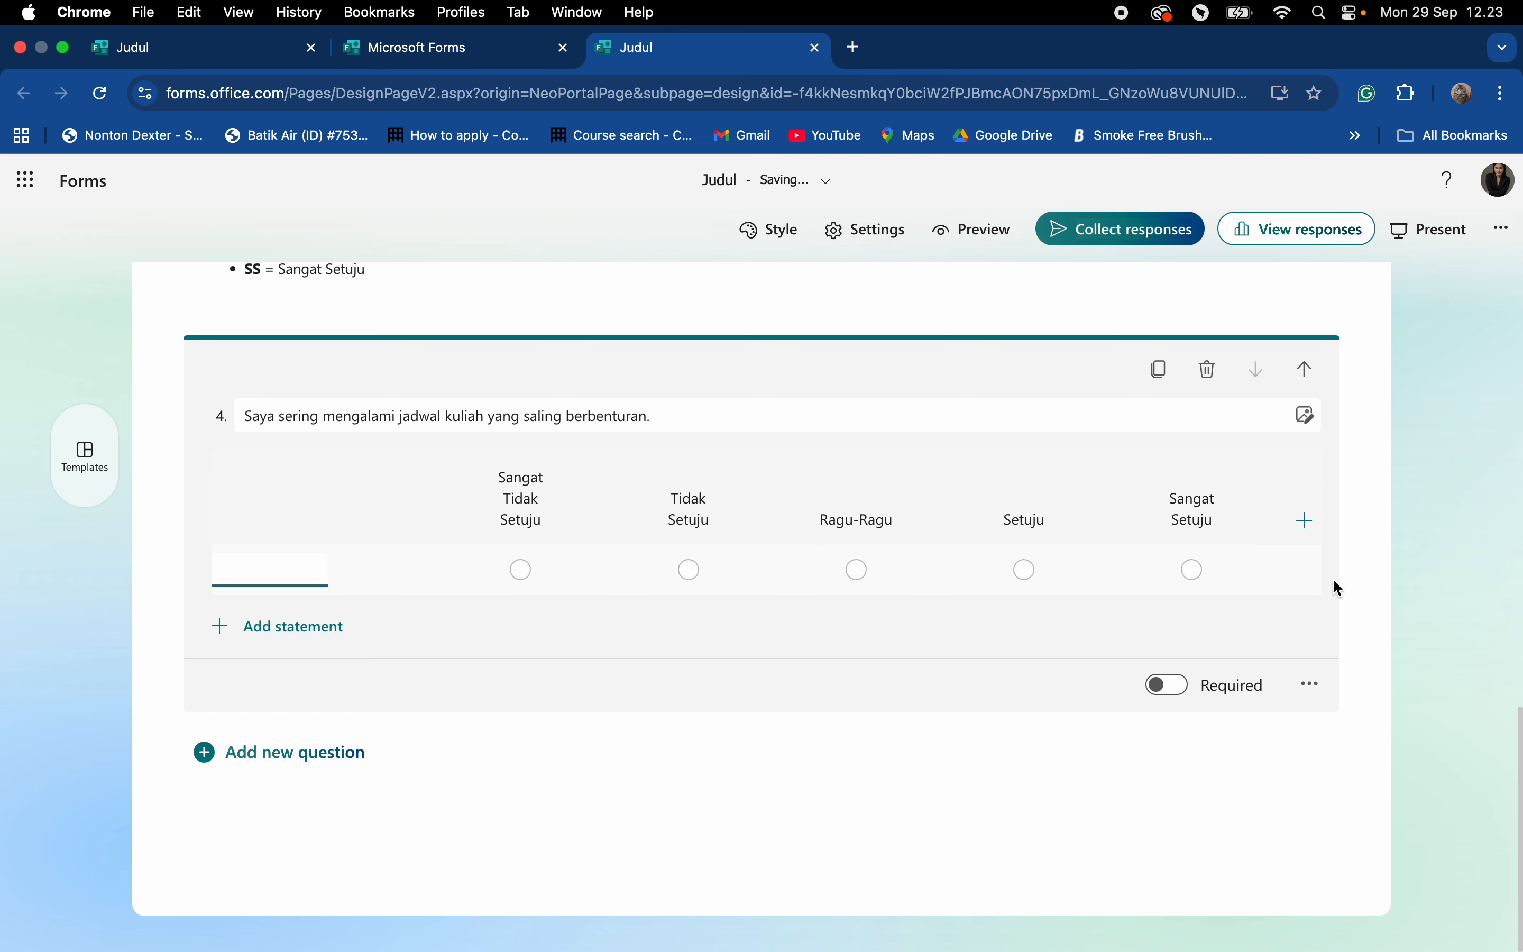
Add a new section after the Likert question and title it "Penutup".
click(1383, 625)
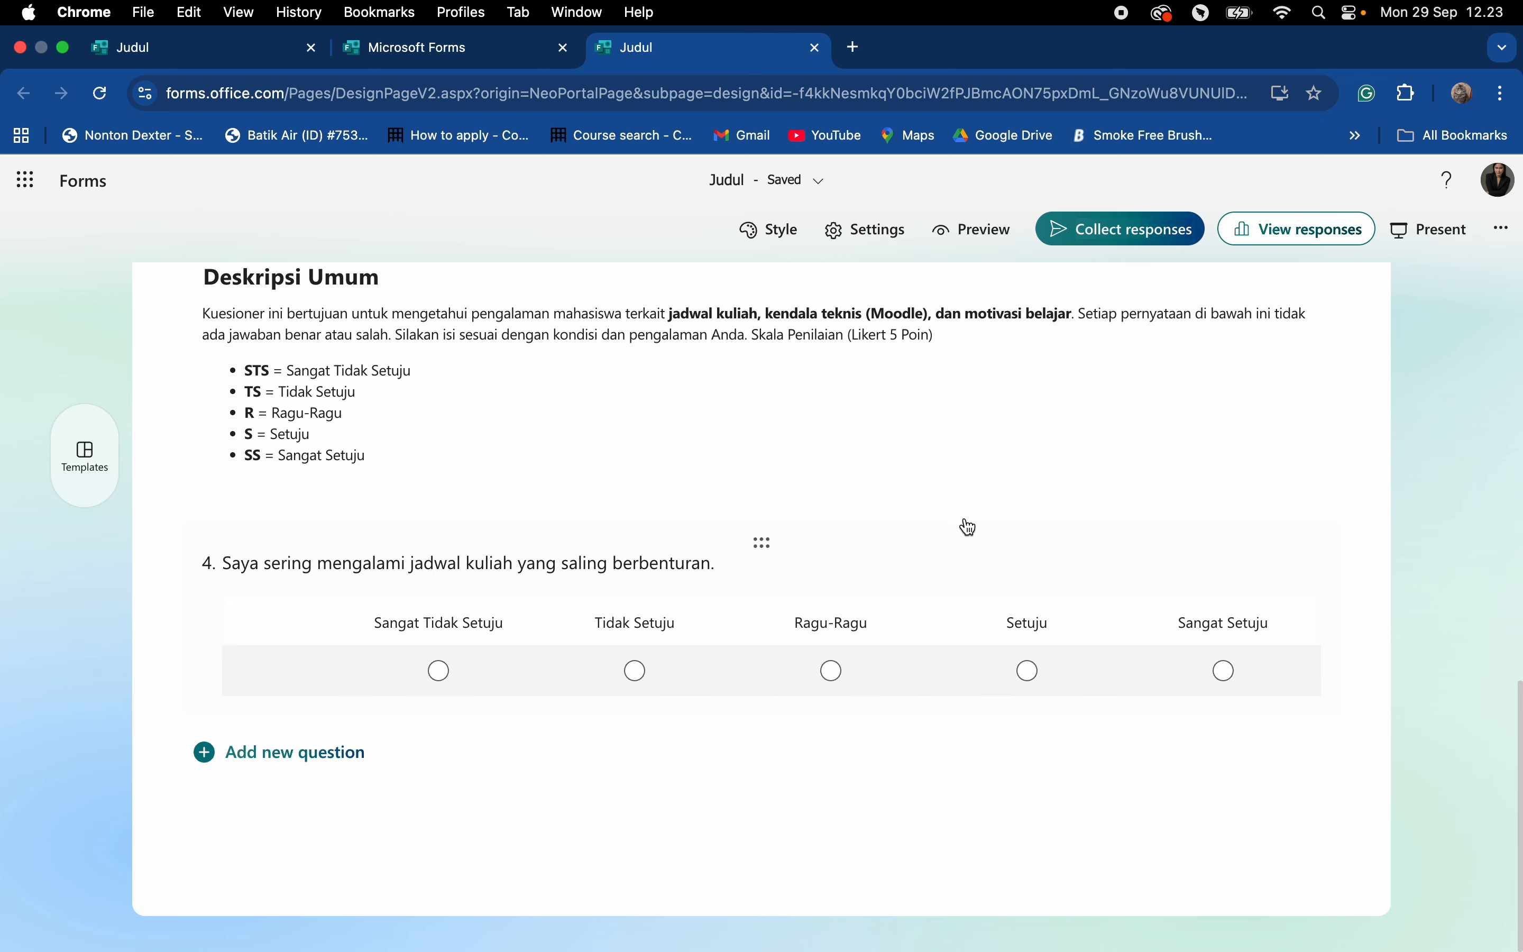
scroll(1092, 717, up, 3)
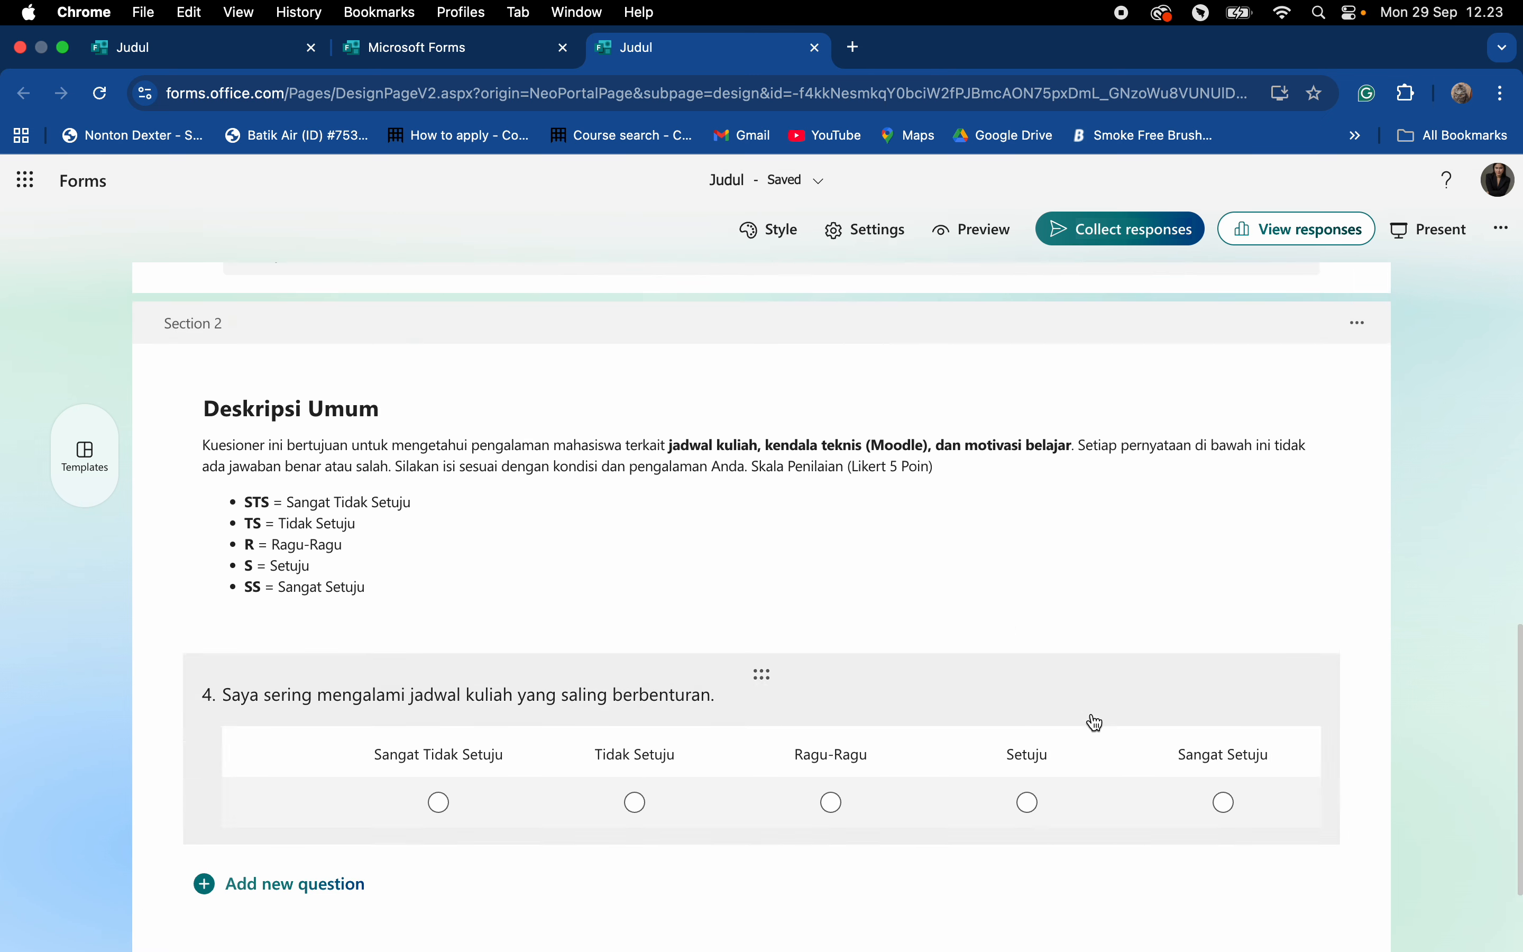
scroll(1097, 723, down, 3)
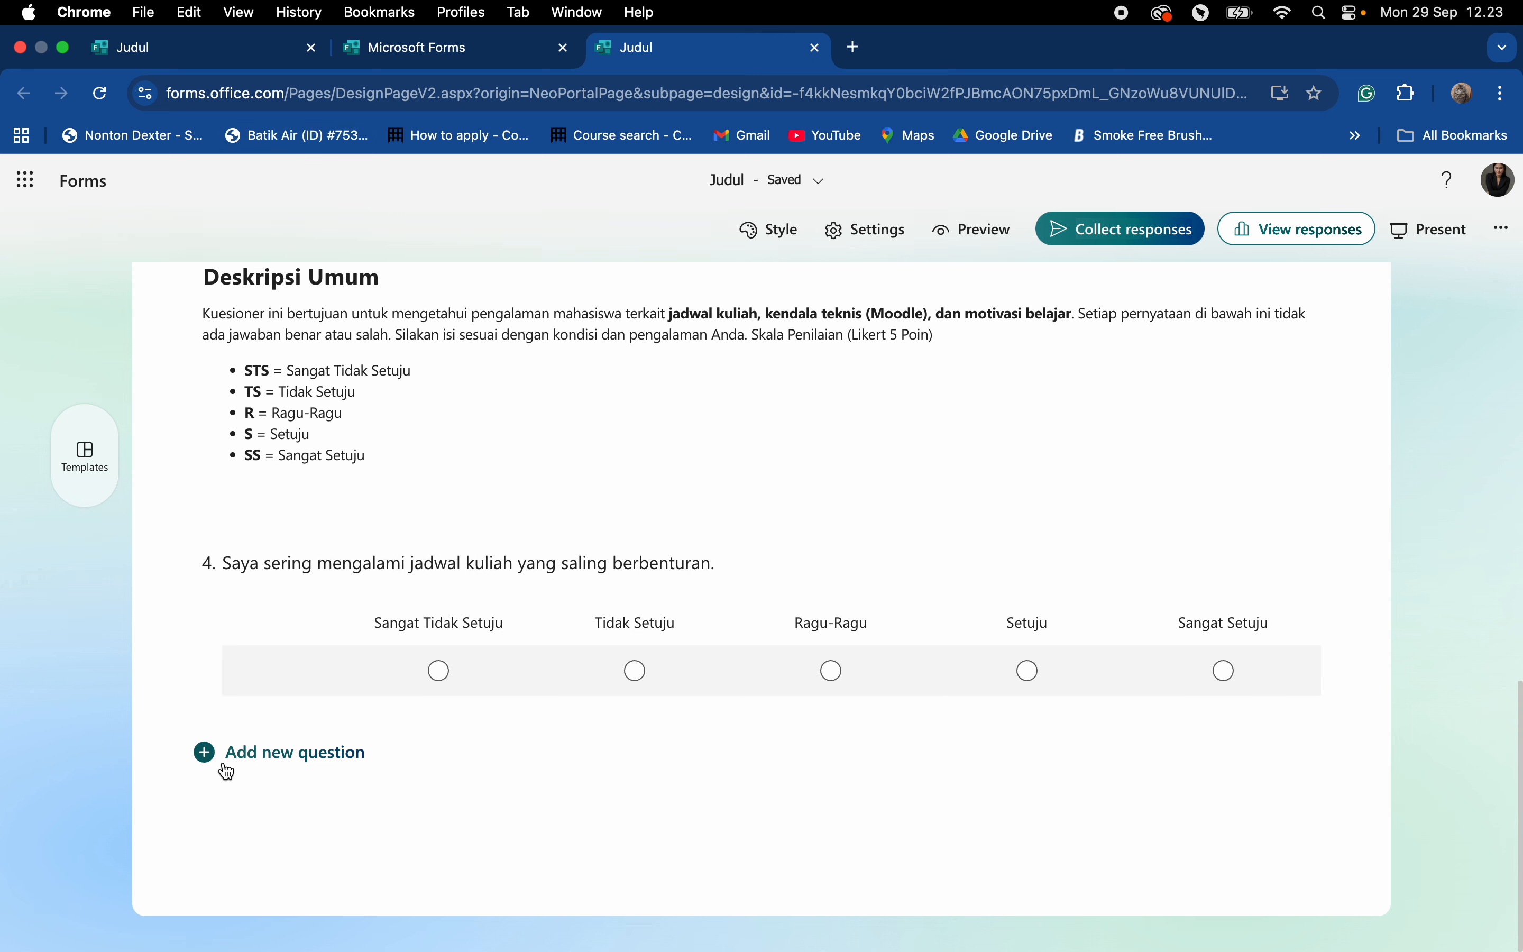
click(243, 759)
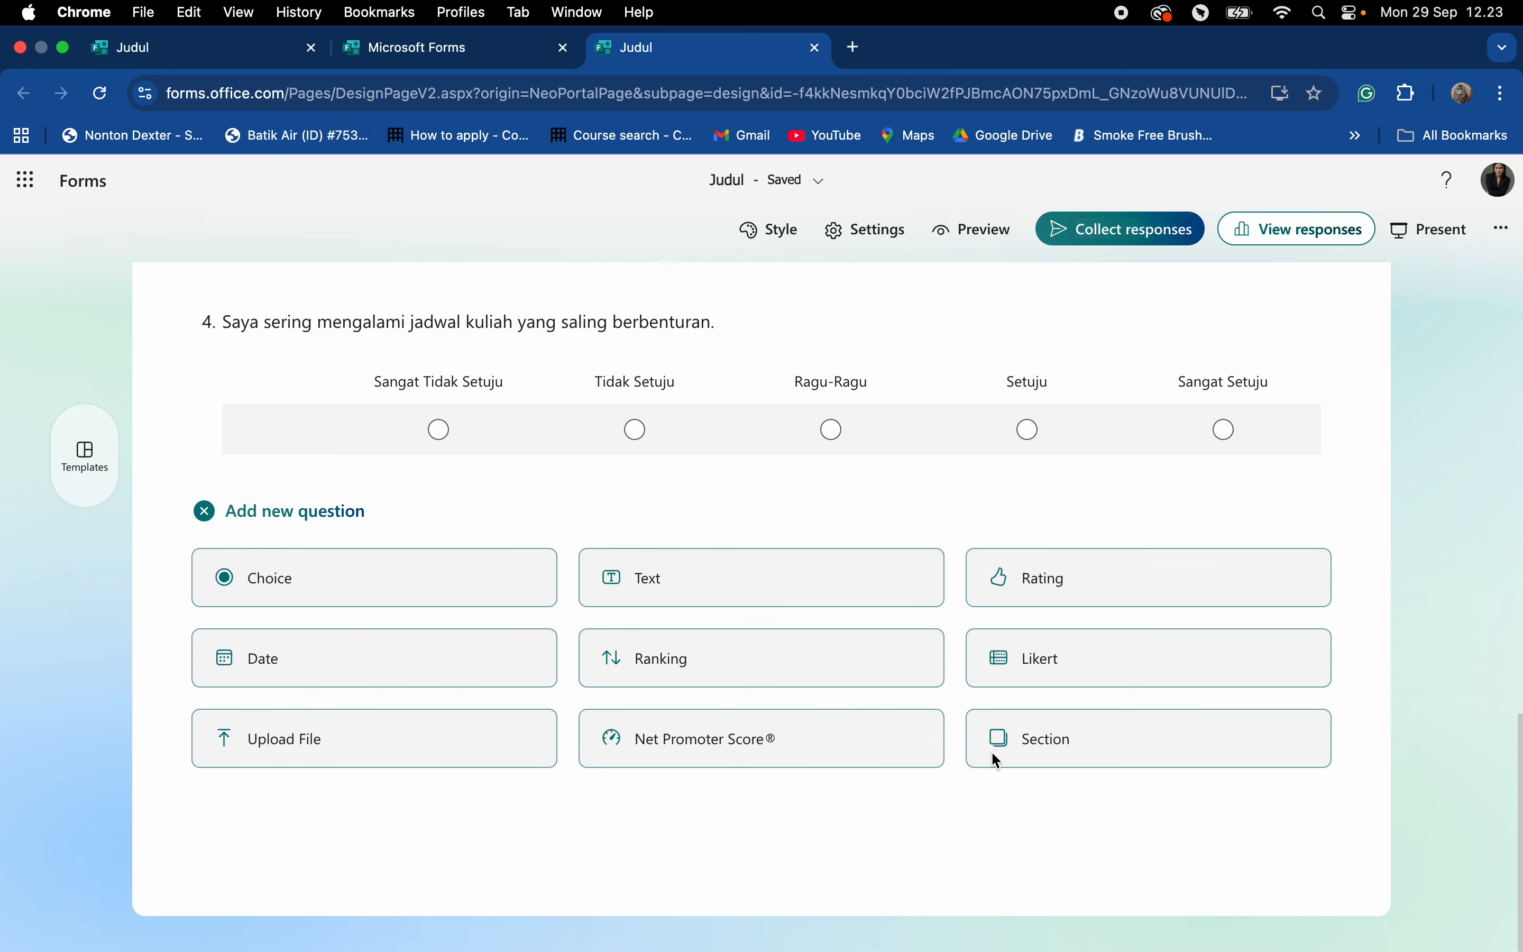
click(1066, 759)
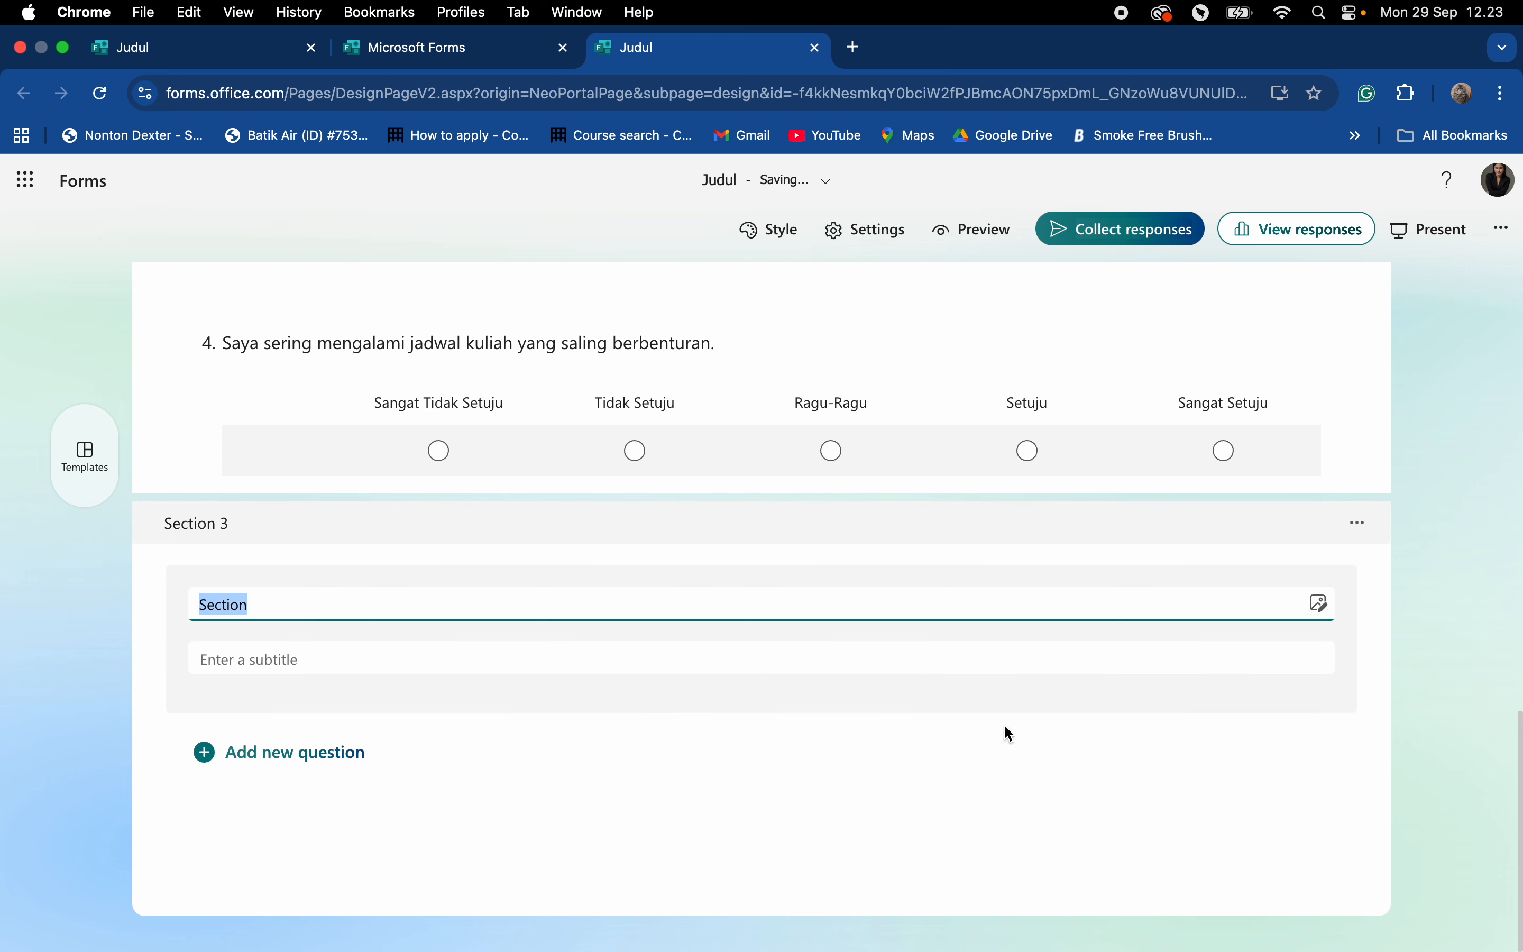
text(Penutup)
double_click(225, 598)
click(282, 572)
Fill the Penutup section's subtitle with the closing thank-you text copied from the Penutup section of the reference form.
click(287, 659)
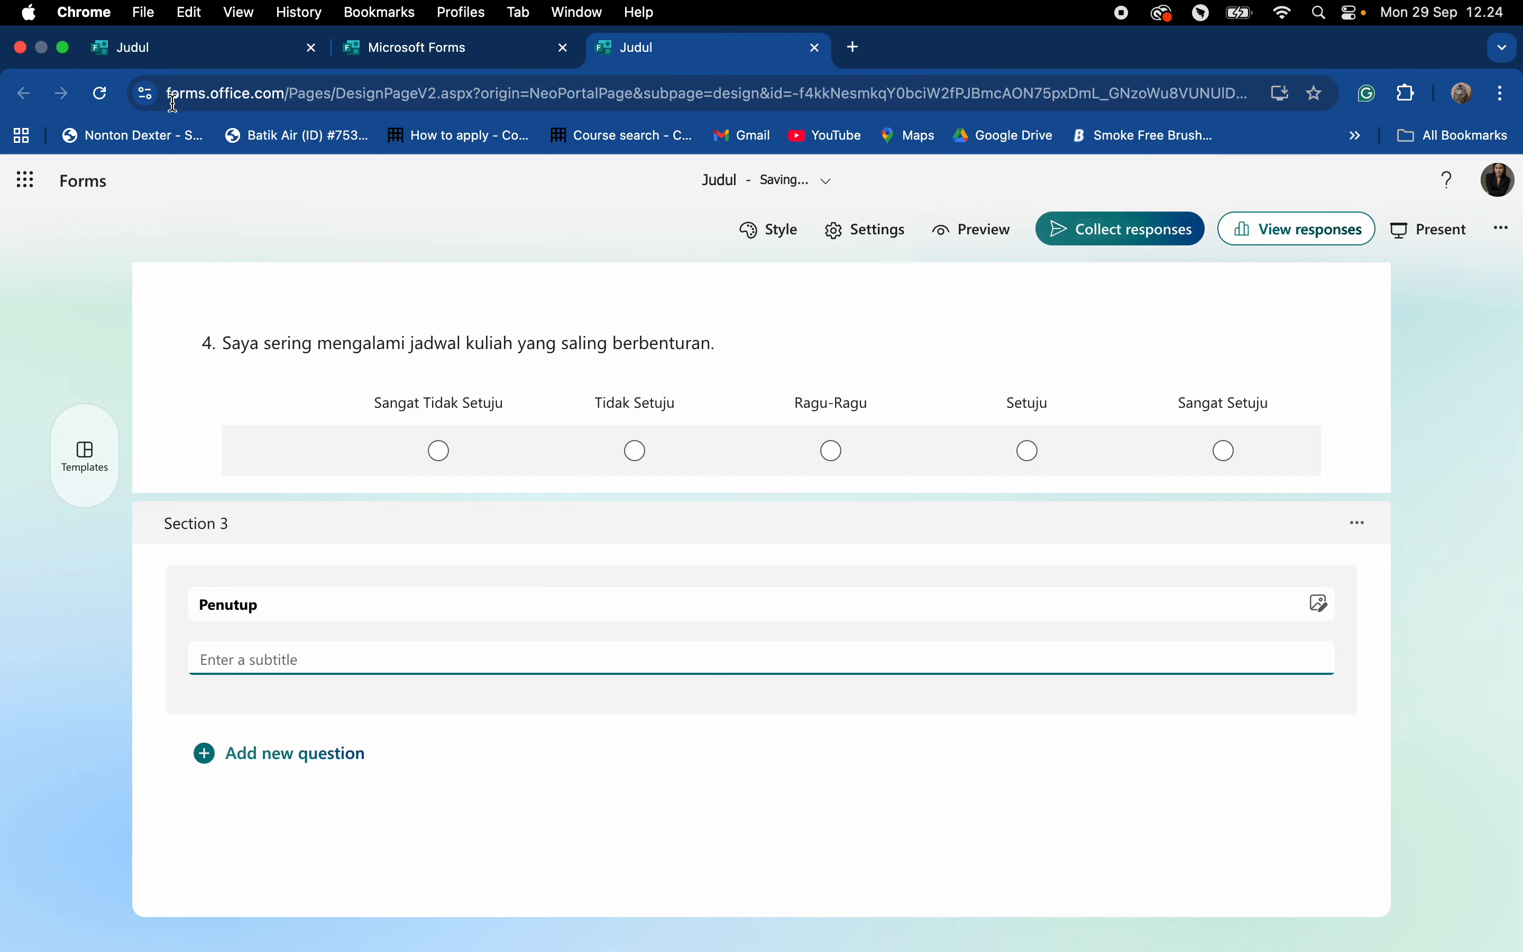
click(182, 47)
scroll(706, 642, down, 15)
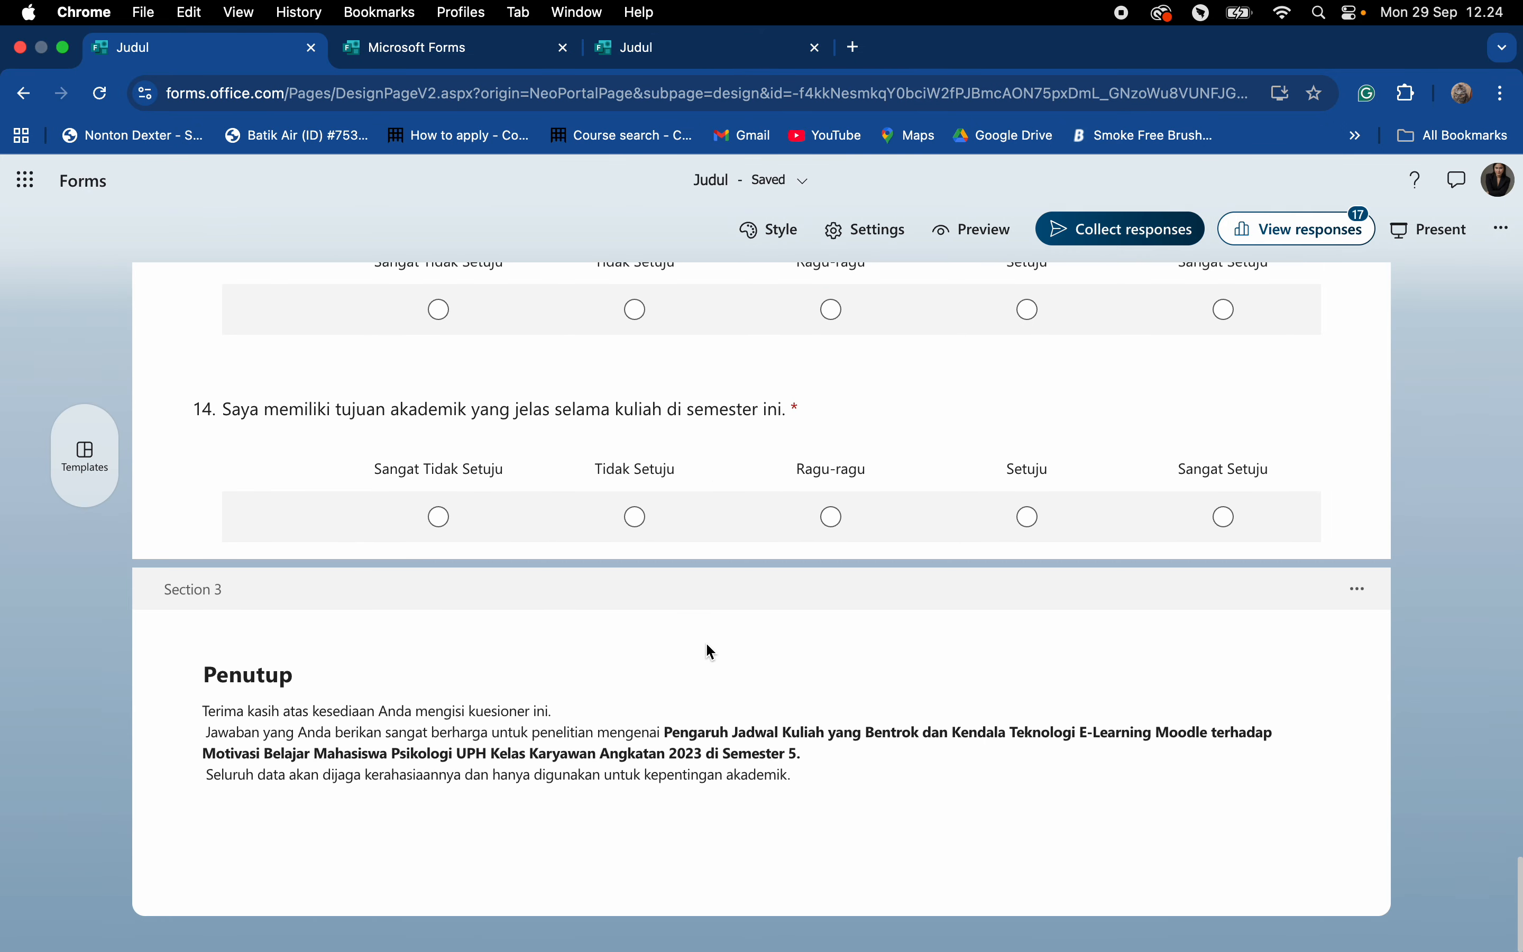
click(706, 645)
click(541, 749)
key(super+a)
key(super+c)
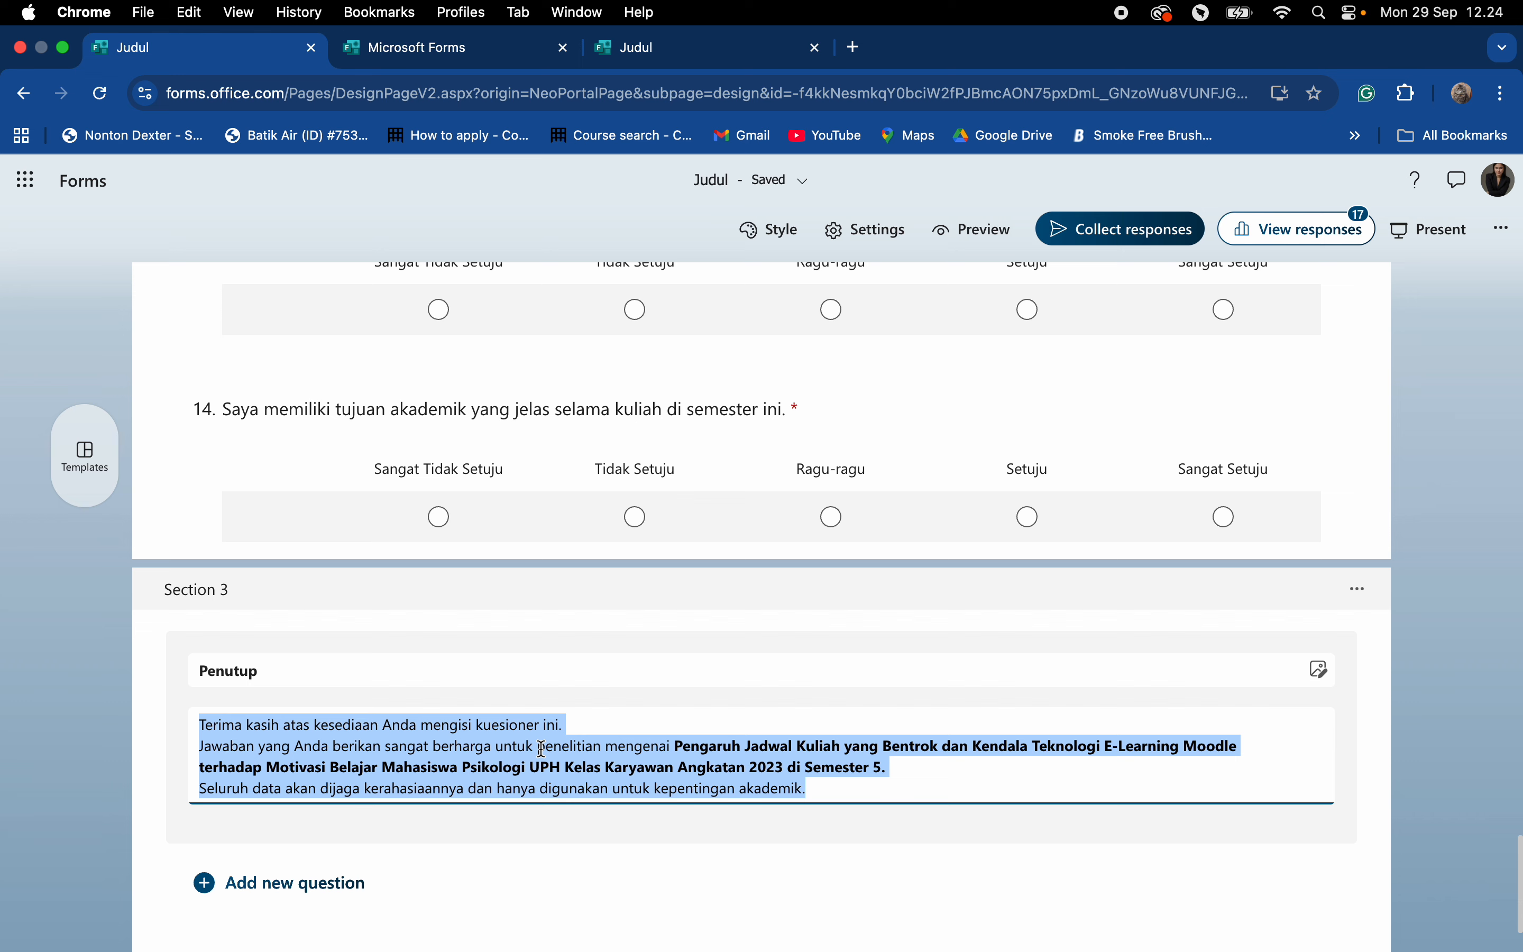
click(661, 48)
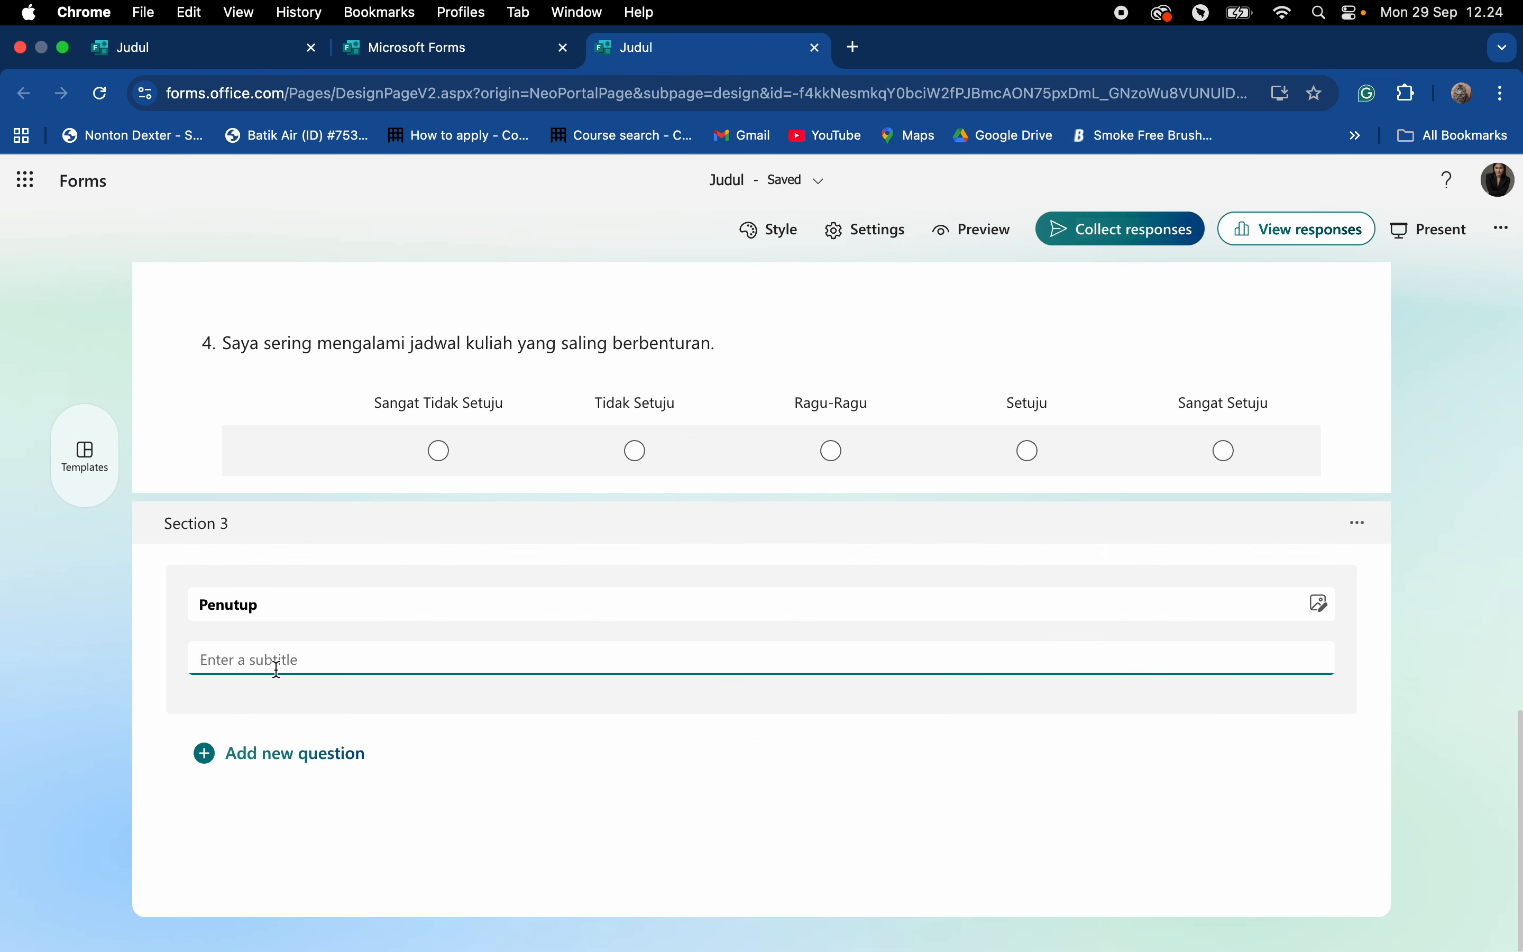
key(super+v)
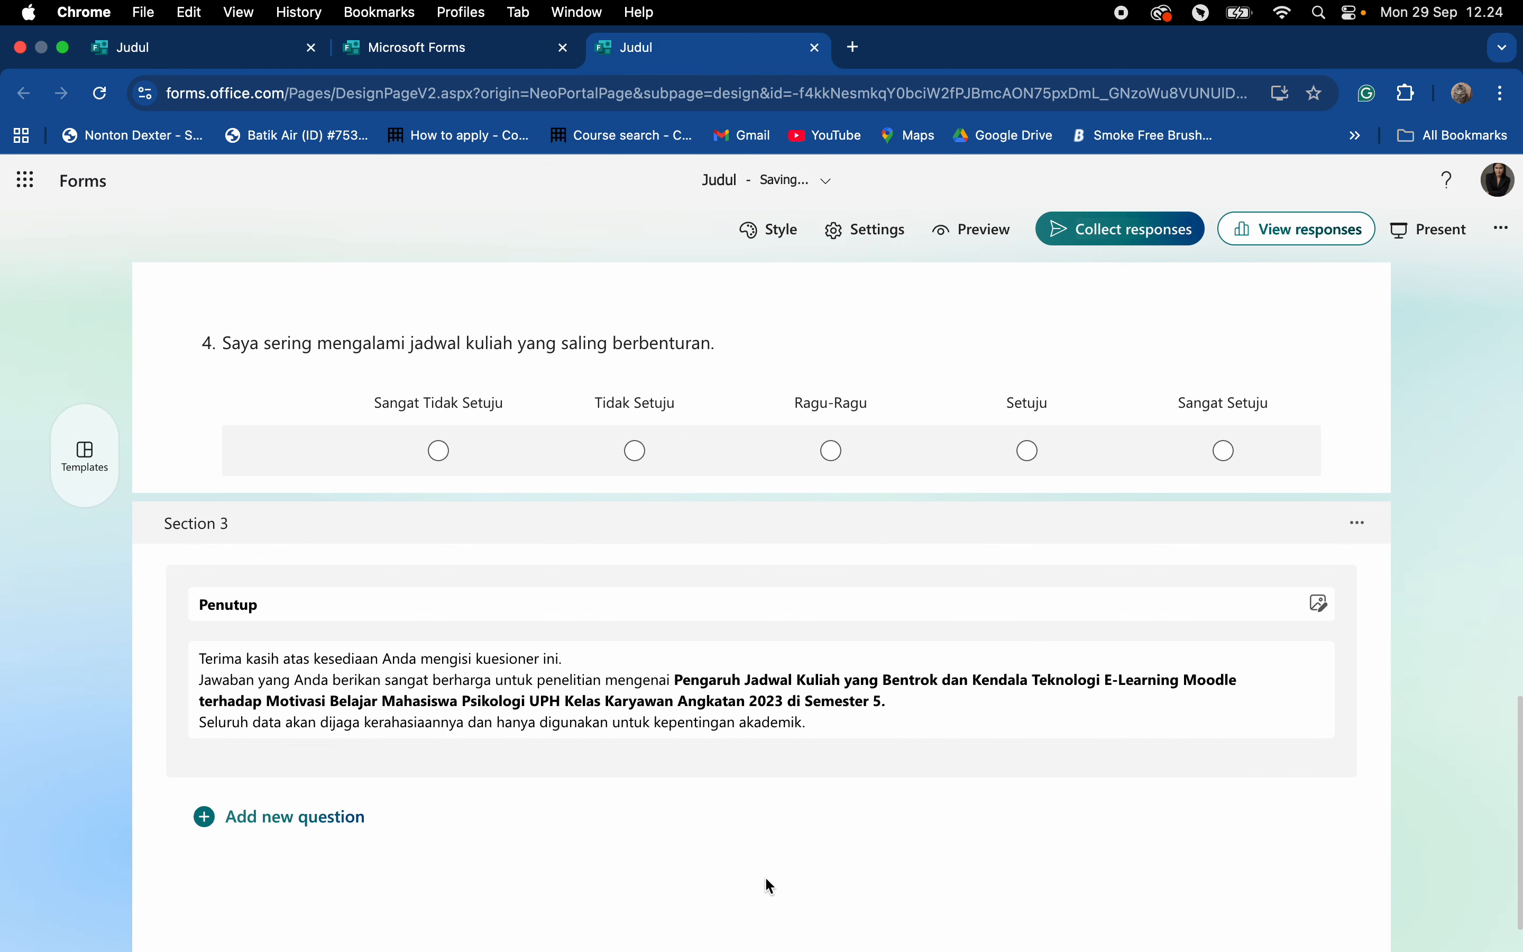
Look over the finished form, preview it in the computer and mobile layouts, and return to the editor.
scroll(914, 636, up, 15)
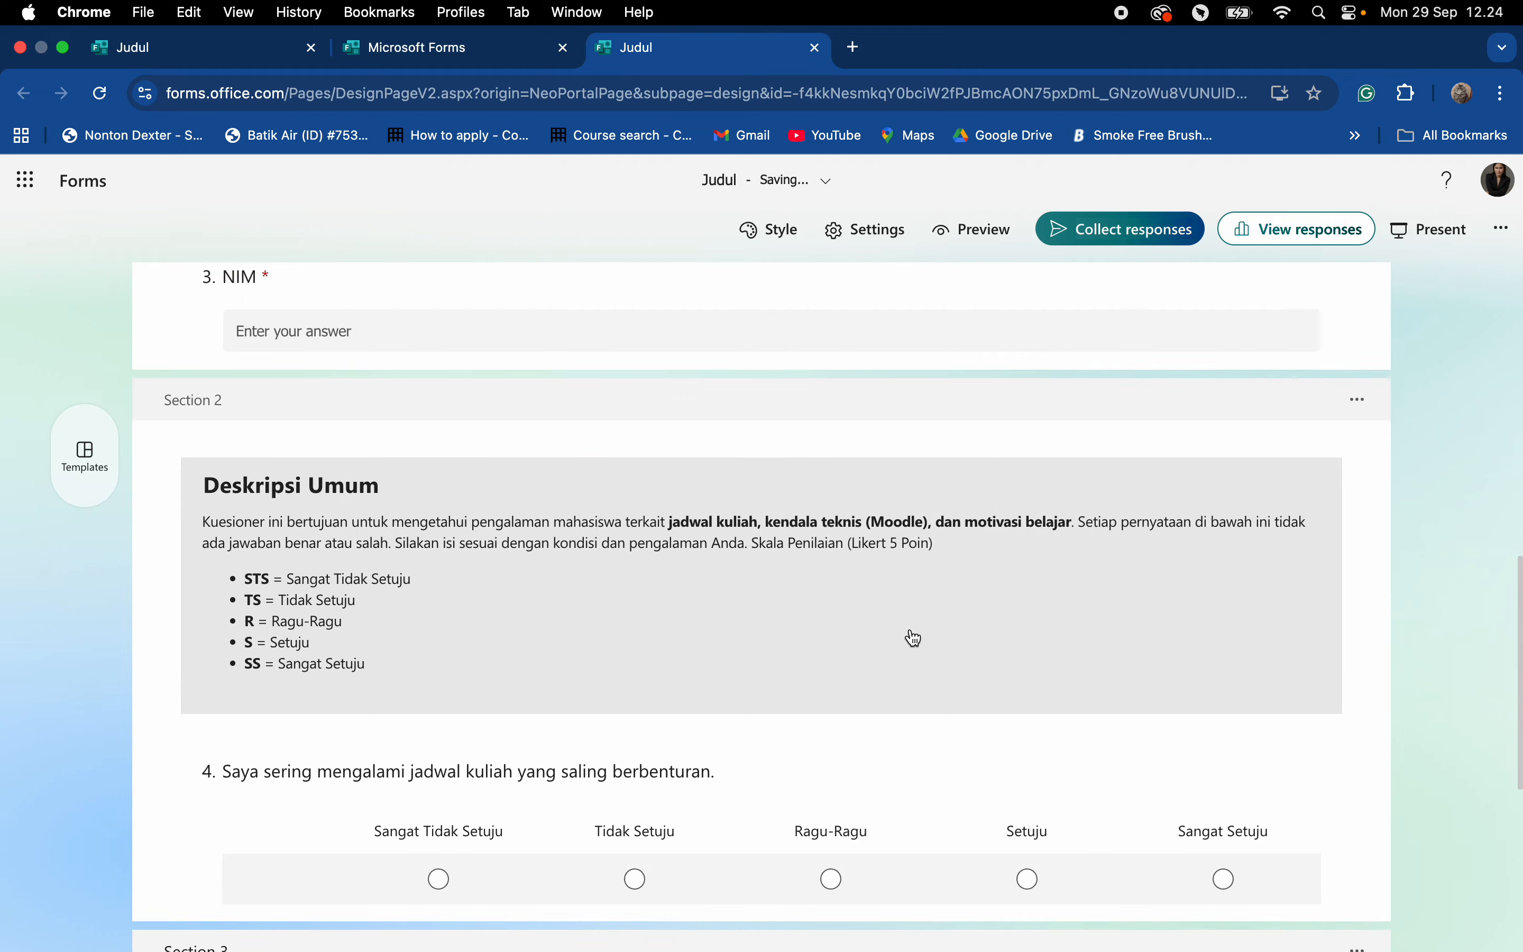
scroll(914, 637, down, 4)
scroll(914, 637, down, 10)
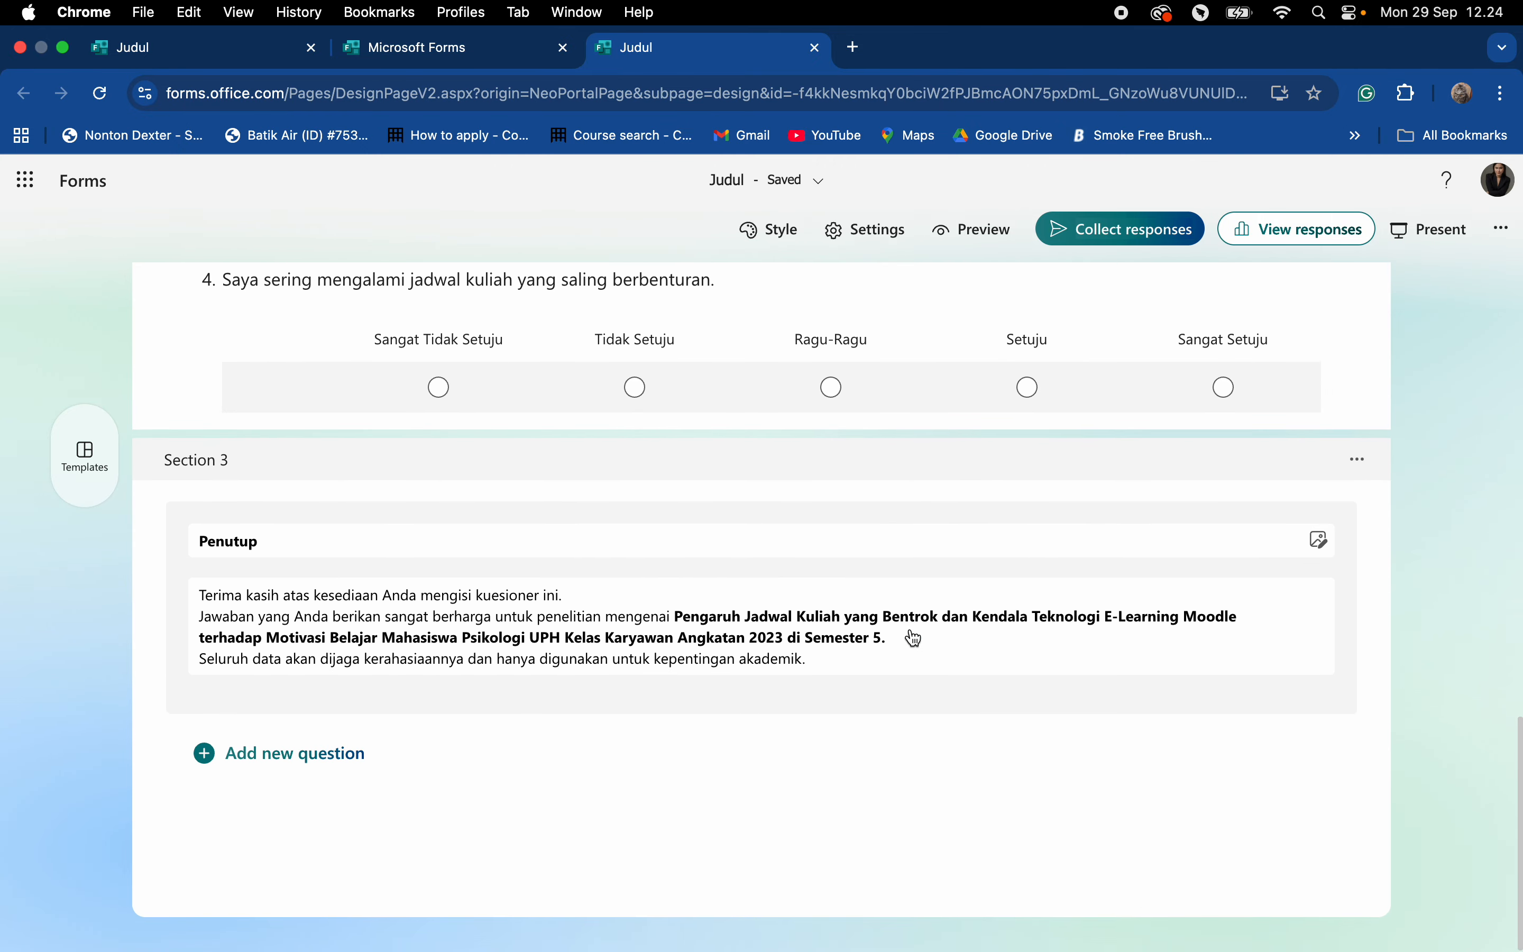
click(973, 233)
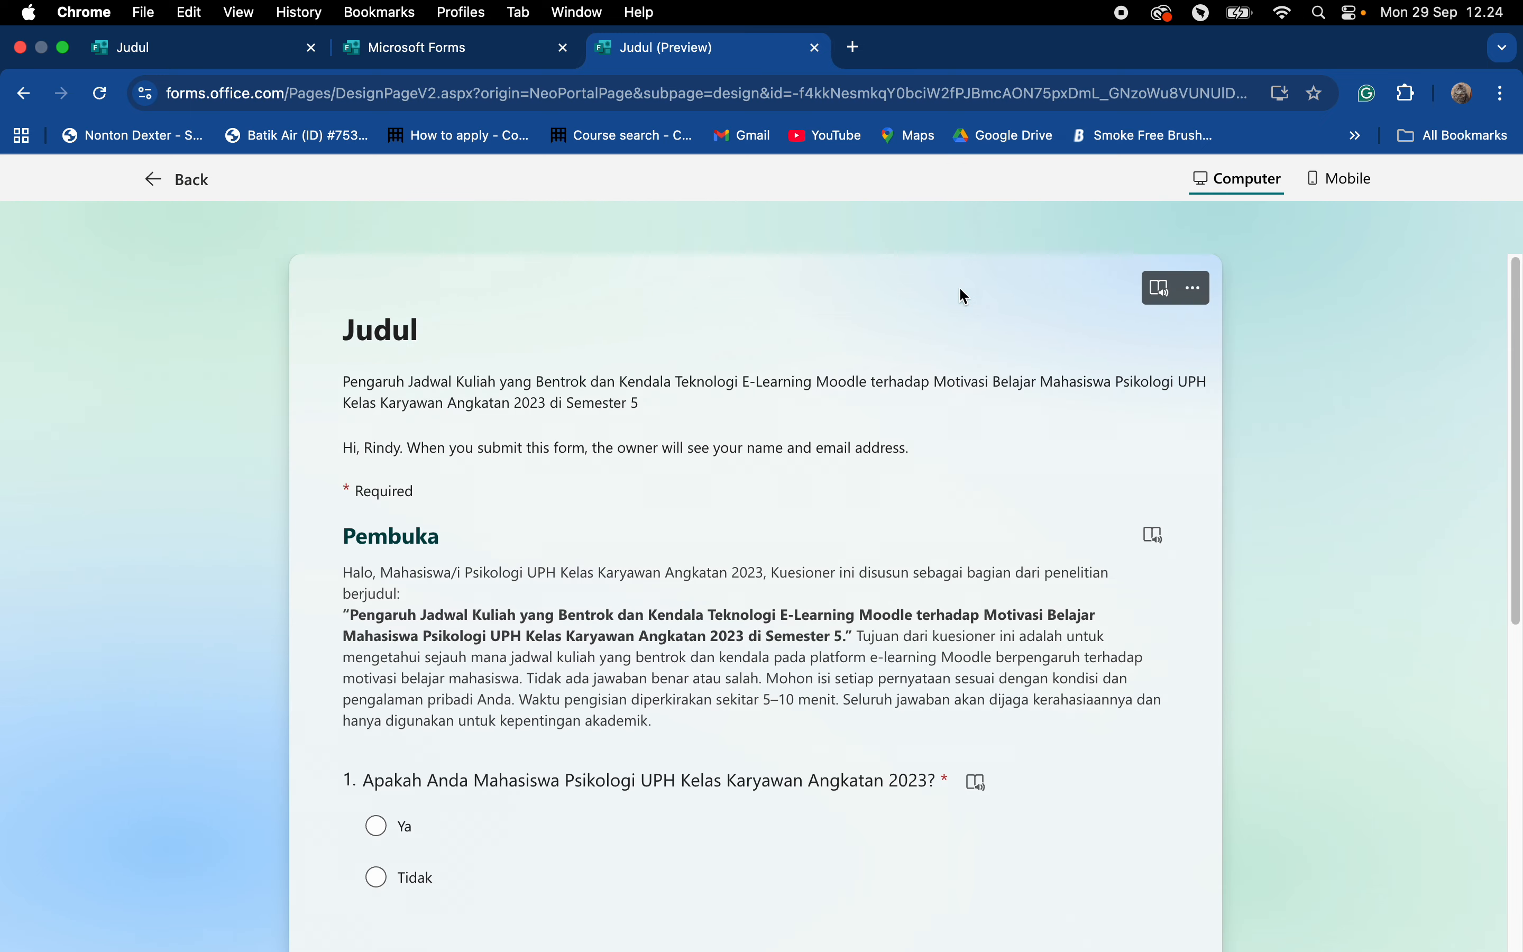
scroll(931, 601, down, 3)
scroll(929, 601, down, 6)
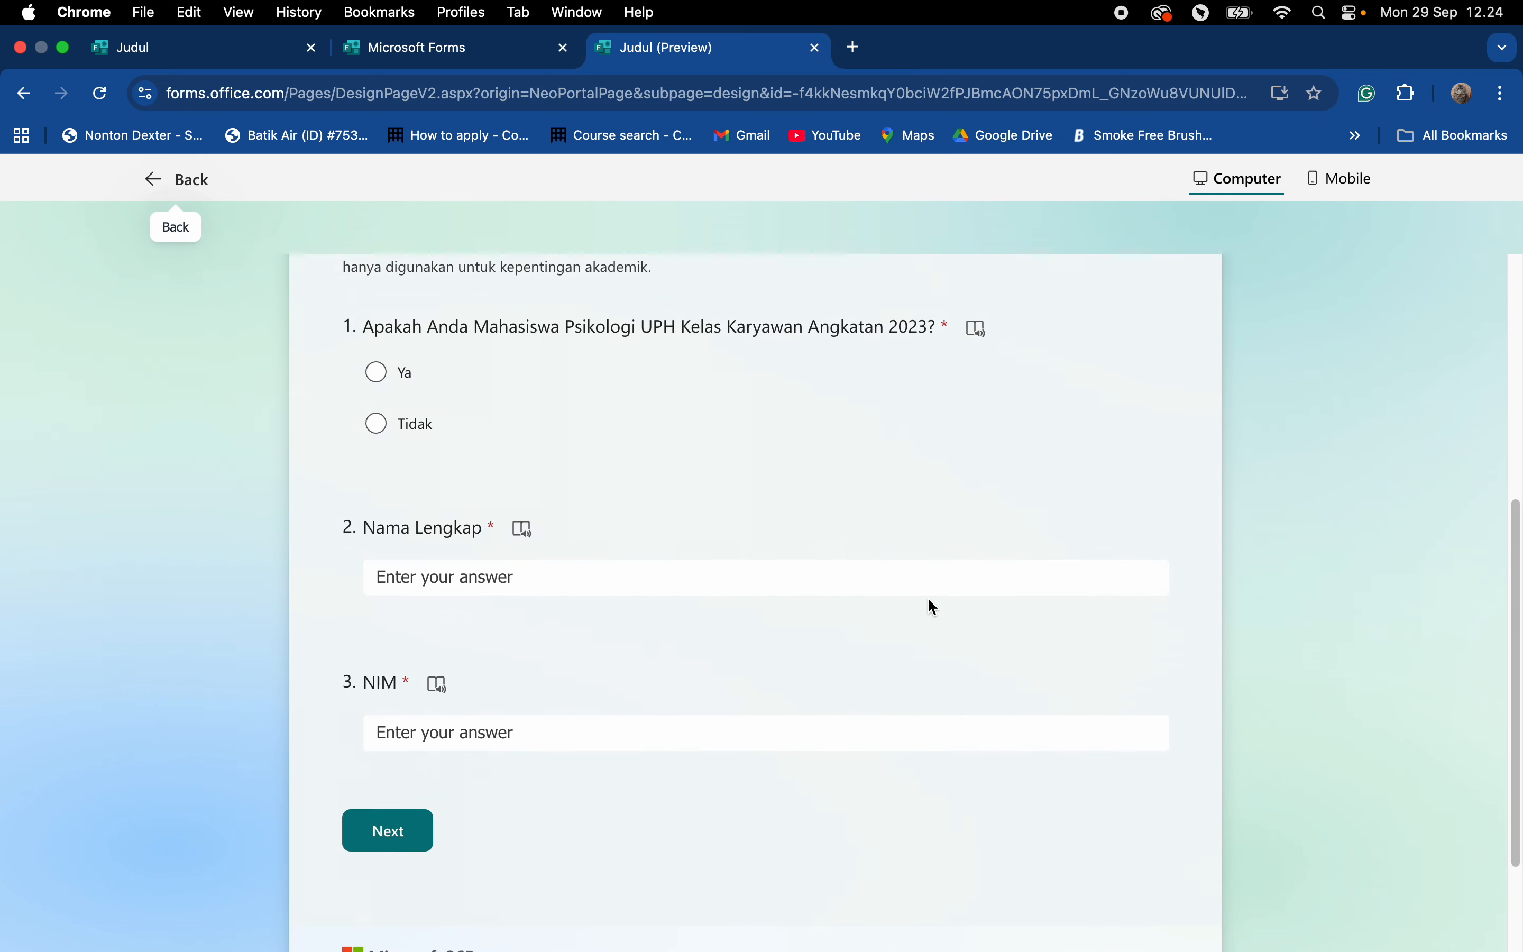
scroll(929, 600, up, 5)
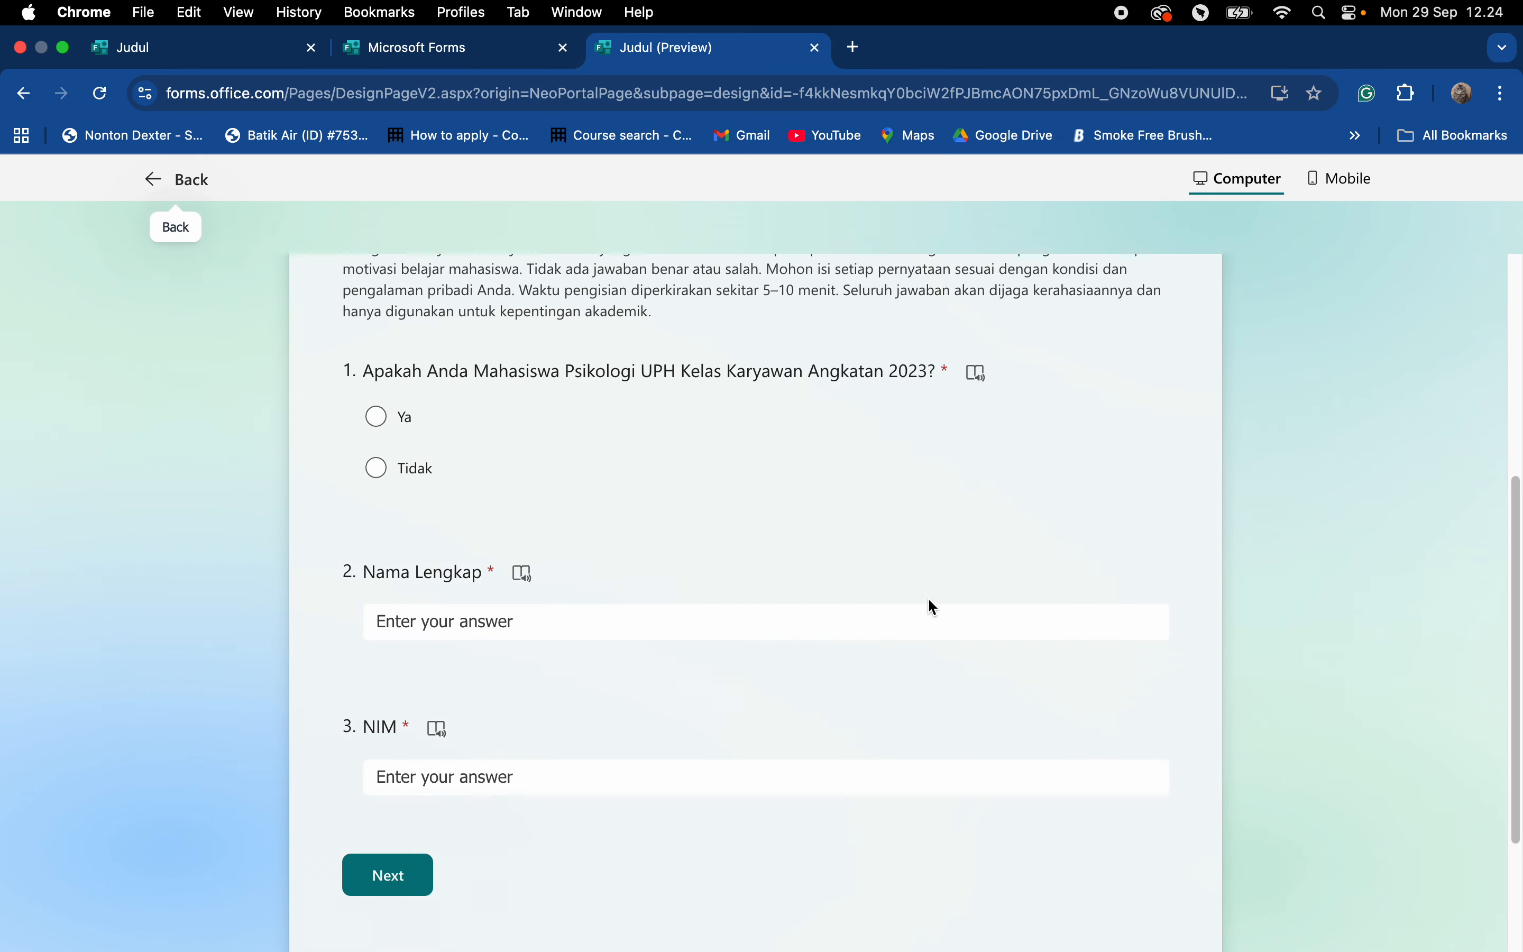
scroll(929, 597, down, 3)
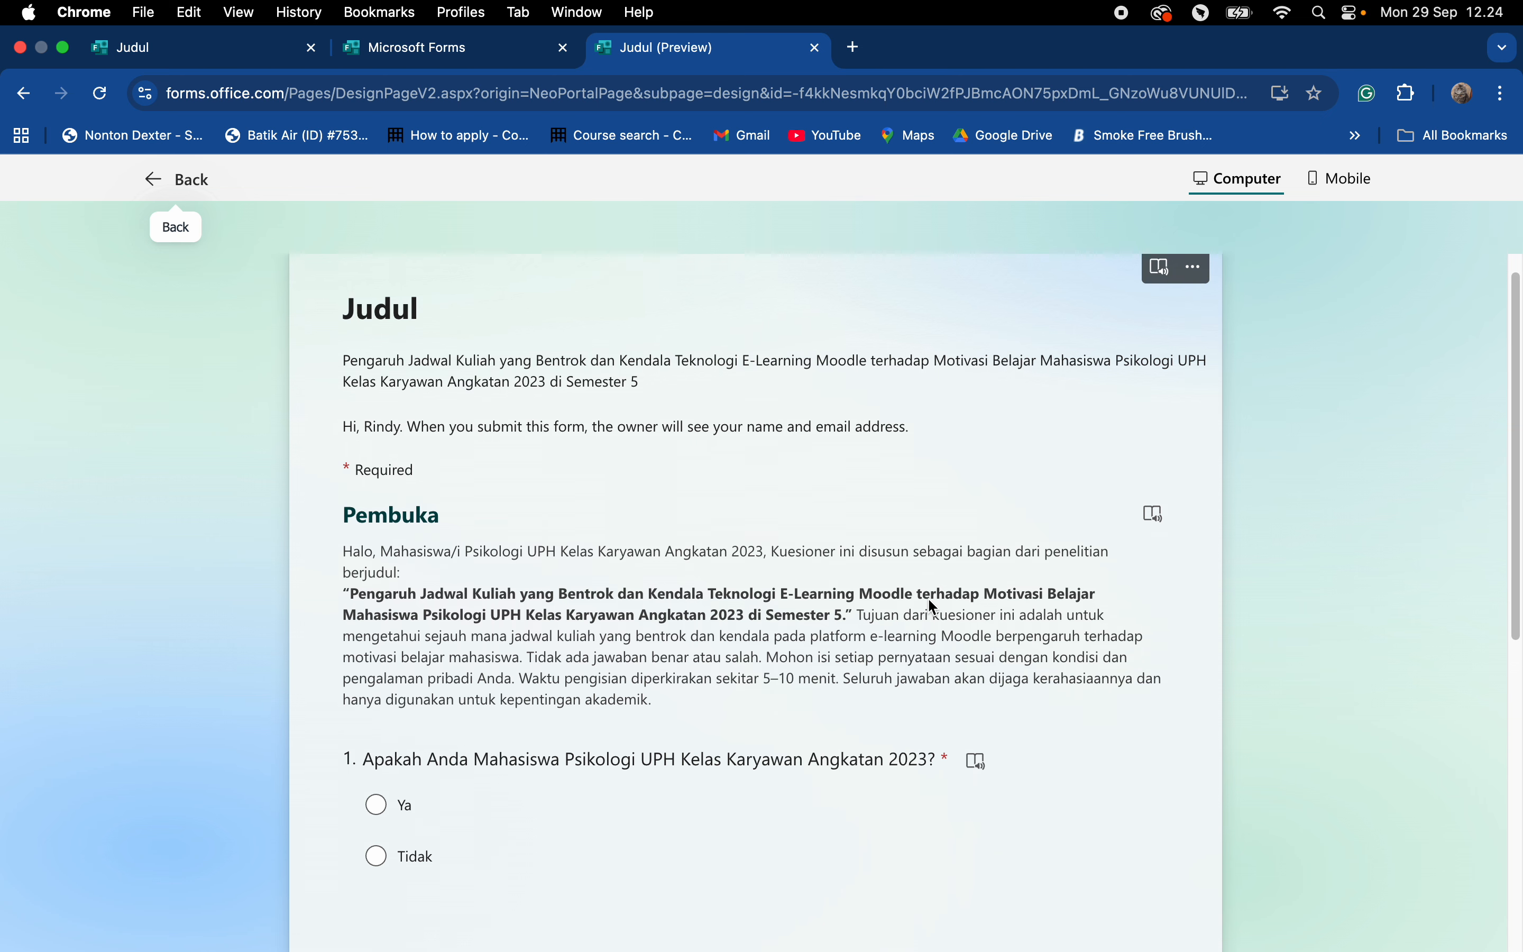
scroll(770, 394, up, 3)
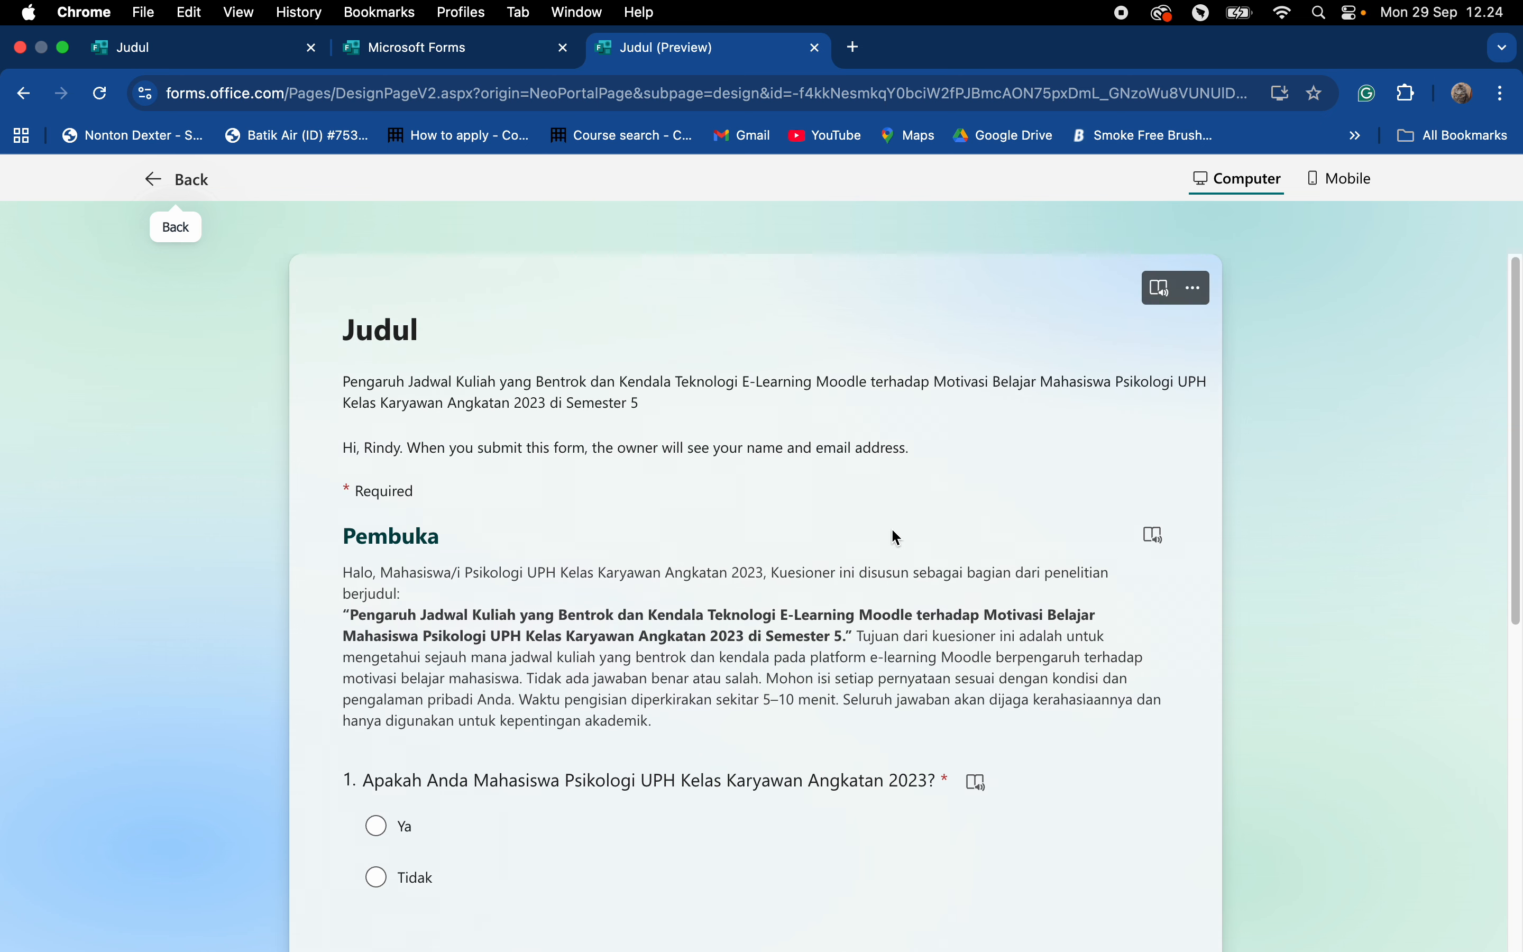
scroll(878, 503, down, 5)
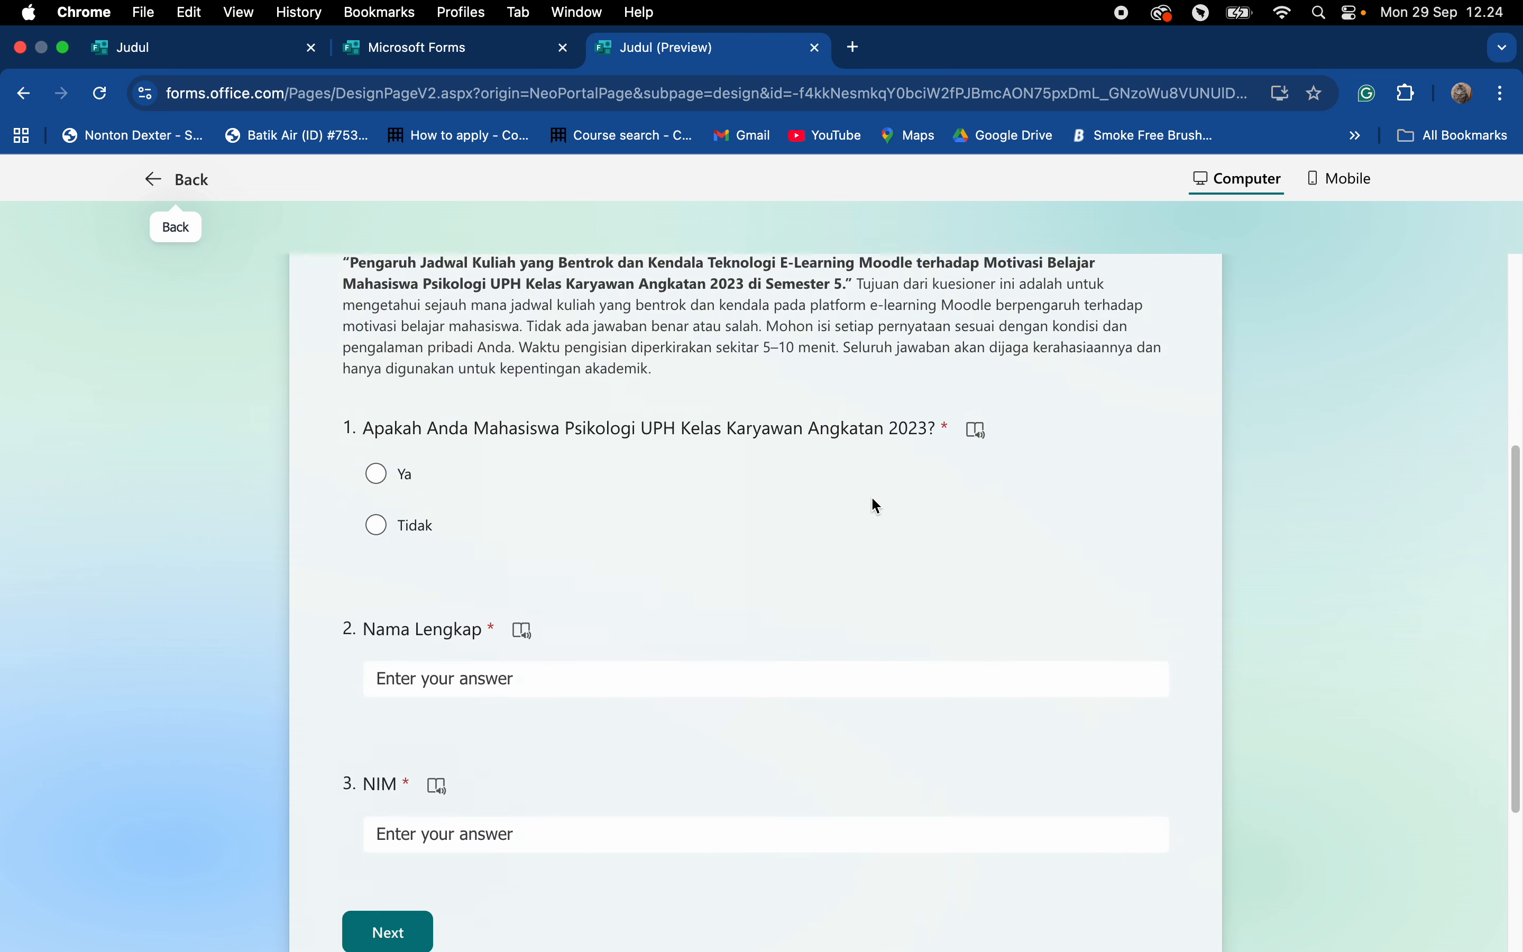
scroll(877, 504, up, 5)
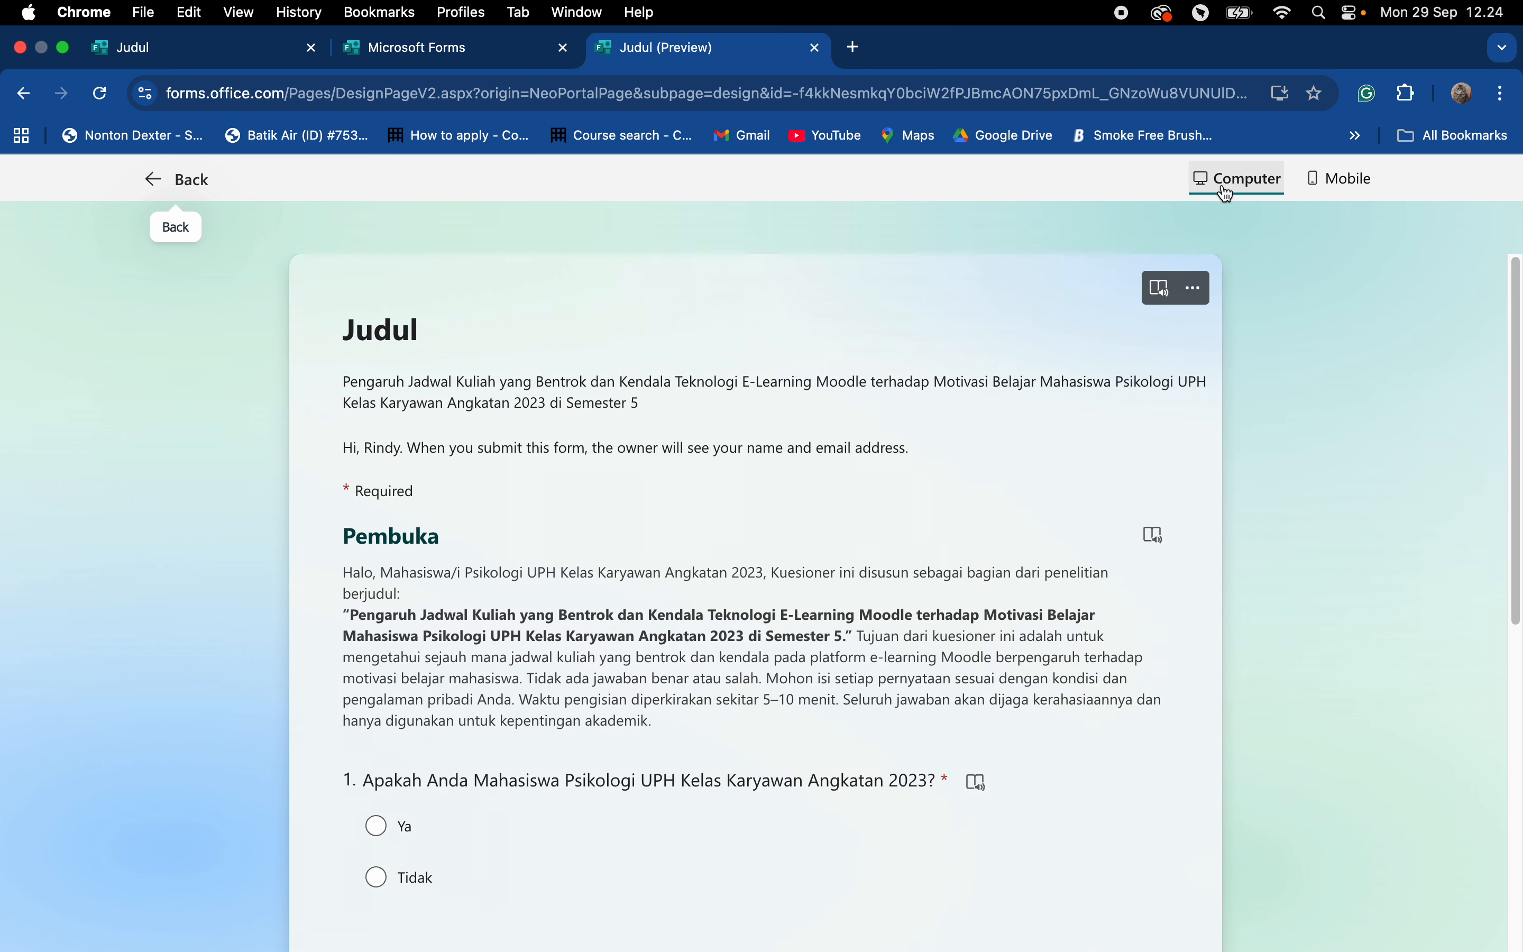
click(1358, 185)
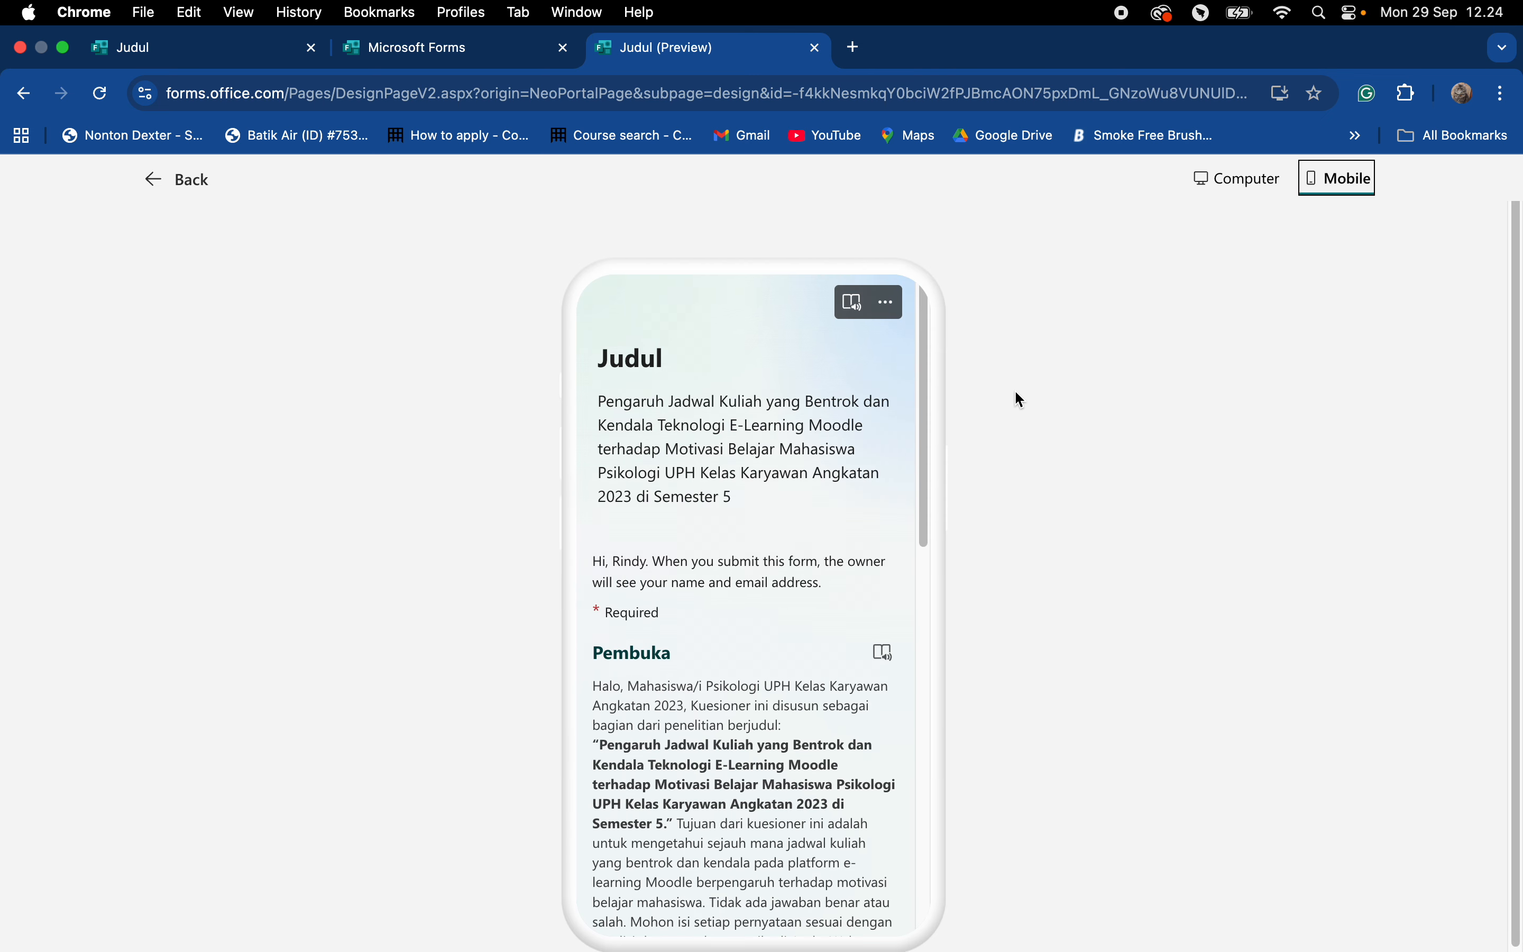
click(162, 184)
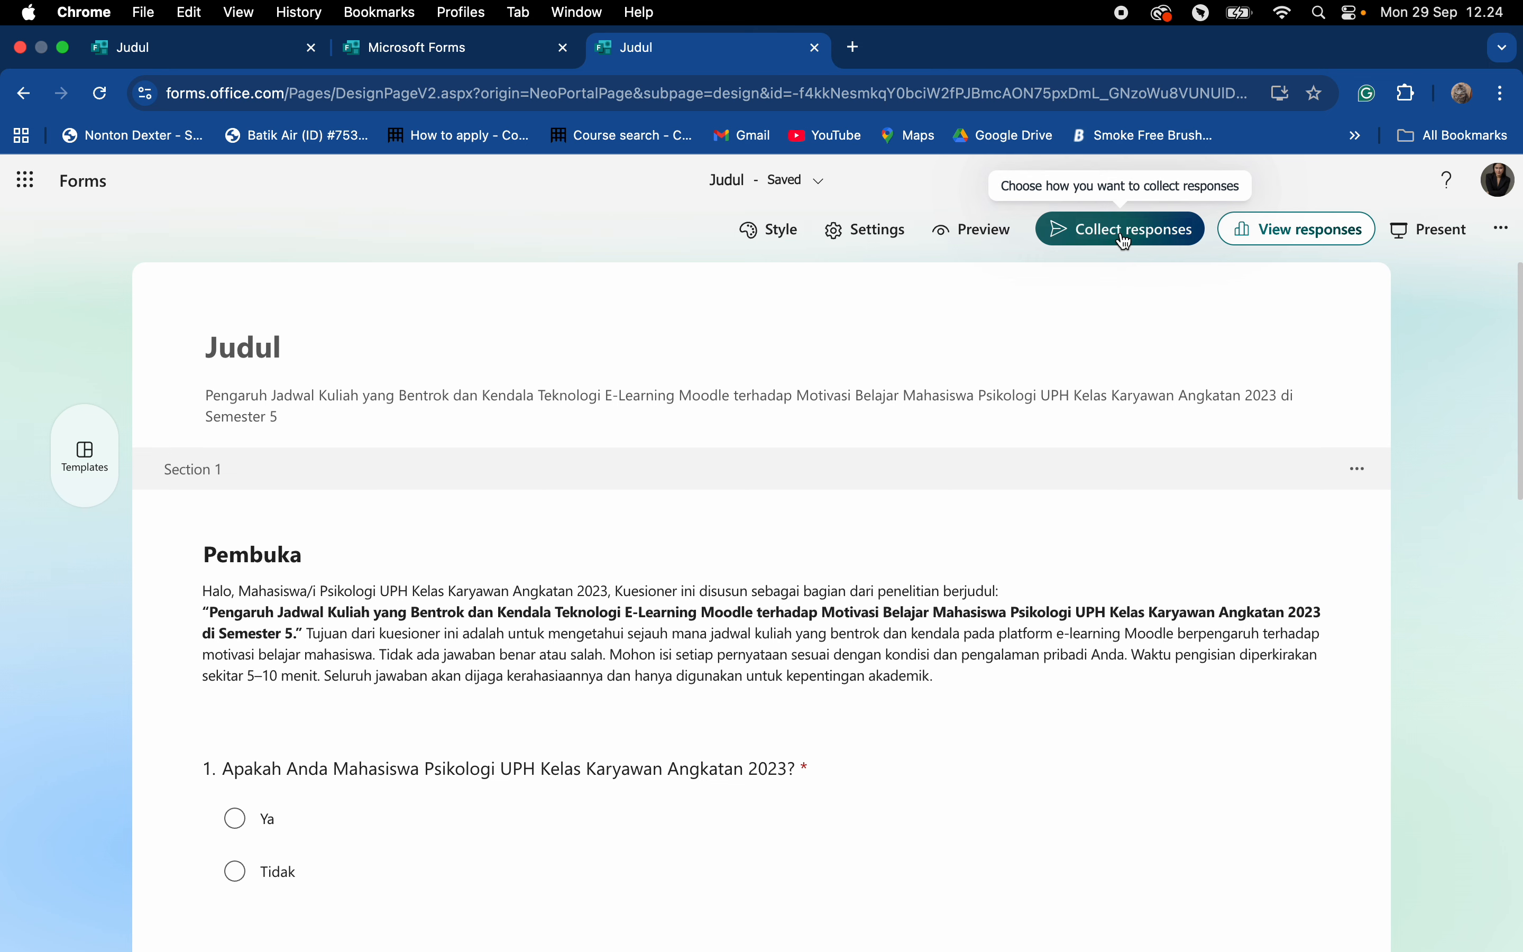
Shorten the form's response-collection URL, copy the link and close the sharing dialog.
click(1127, 241)
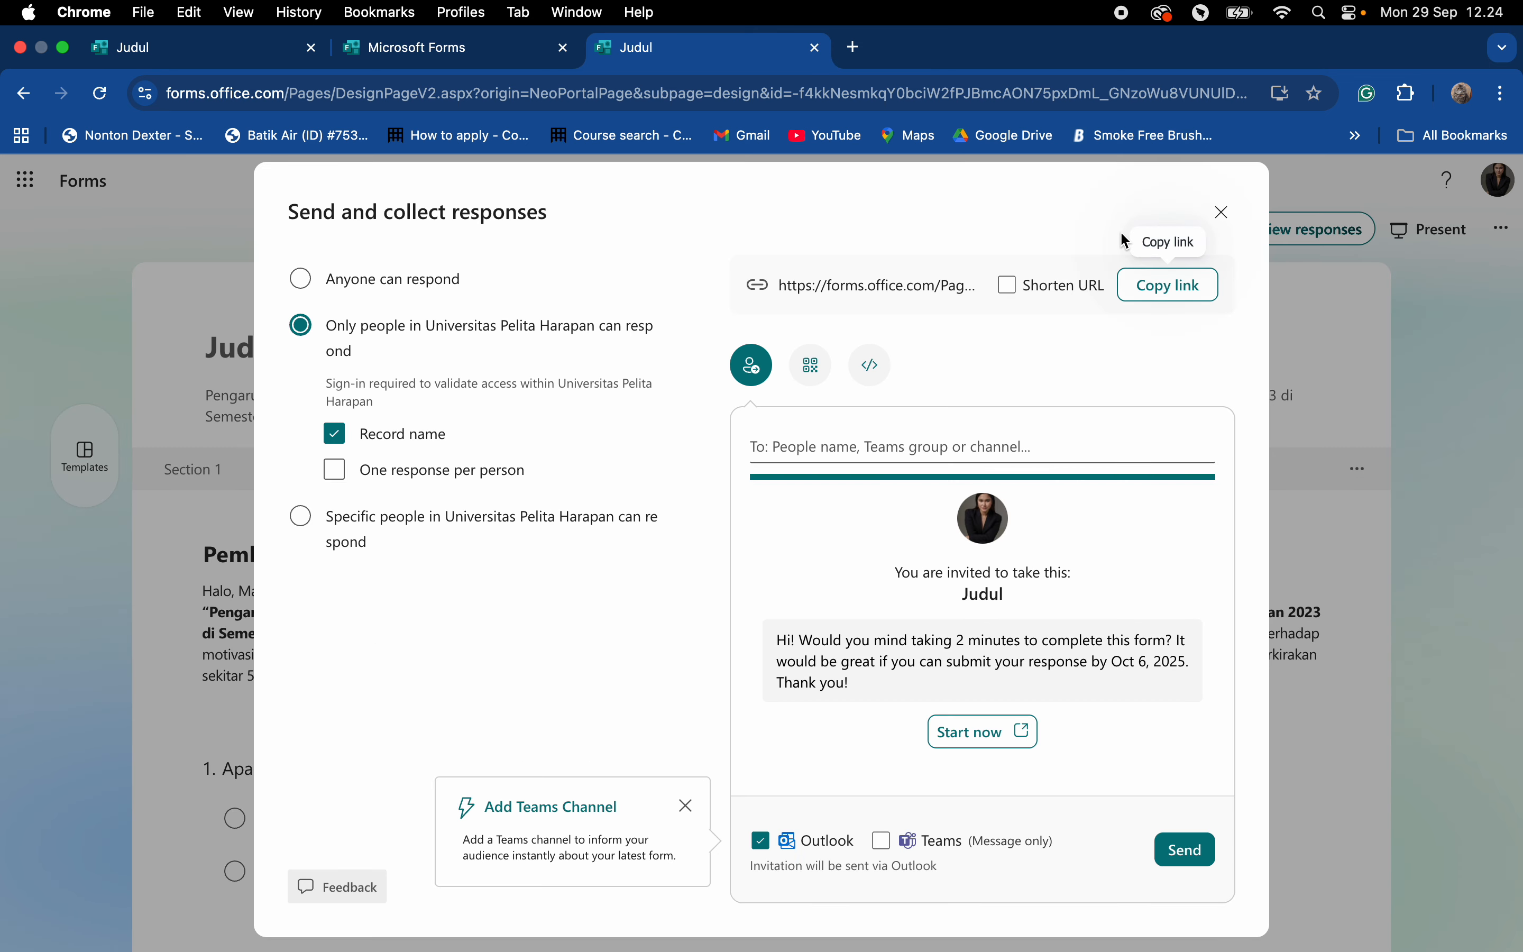
click(1013, 294)
click(1009, 289)
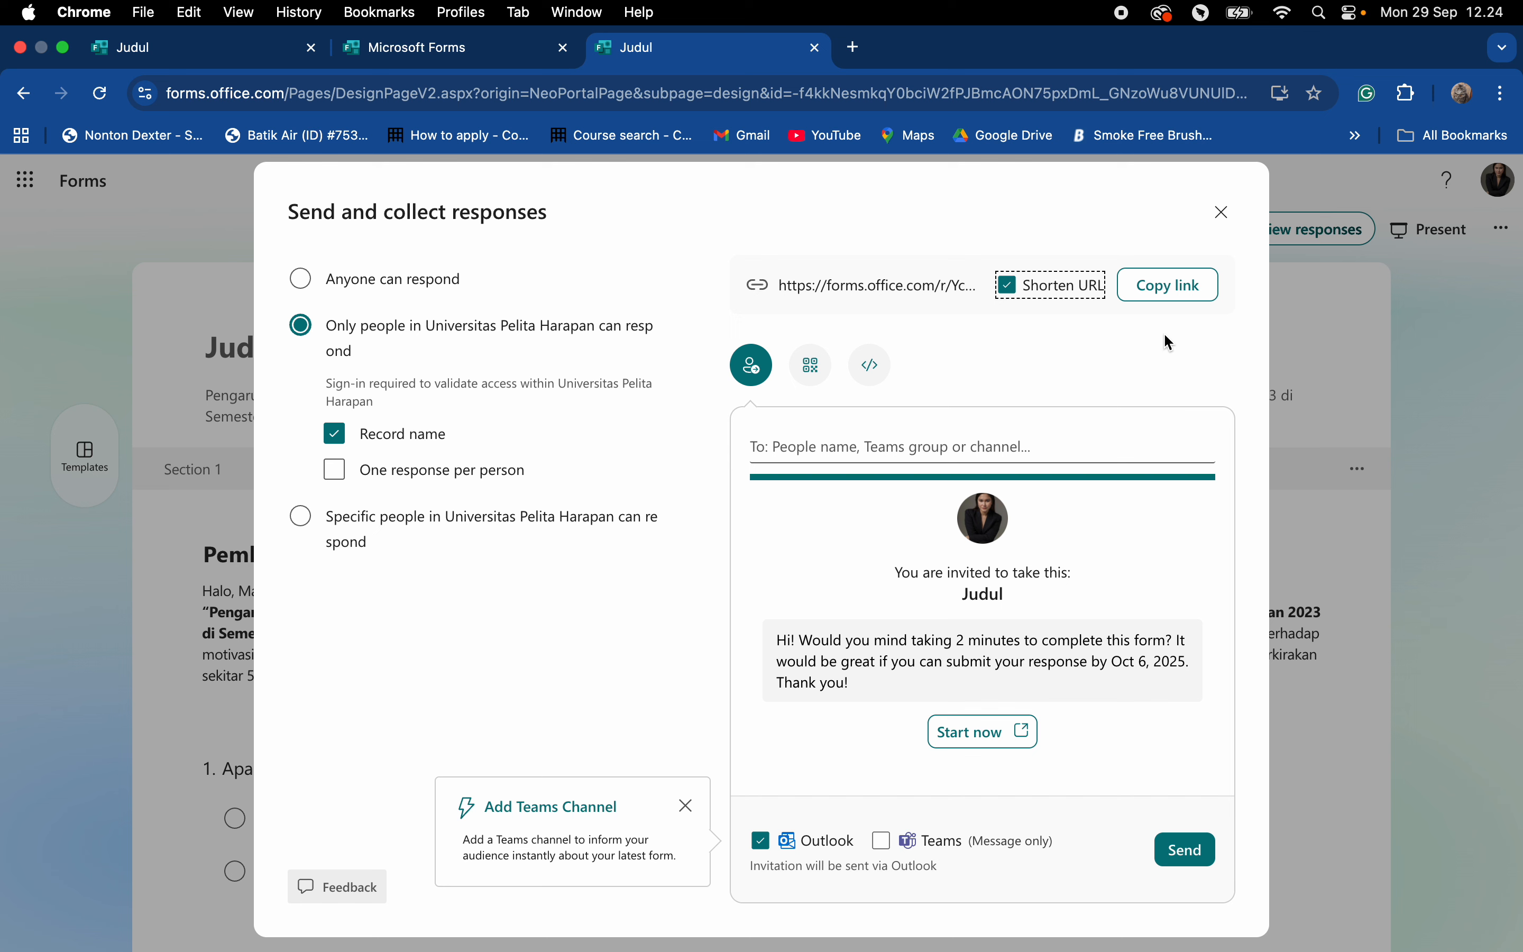
click(1169, 293)
click(1223, 214)
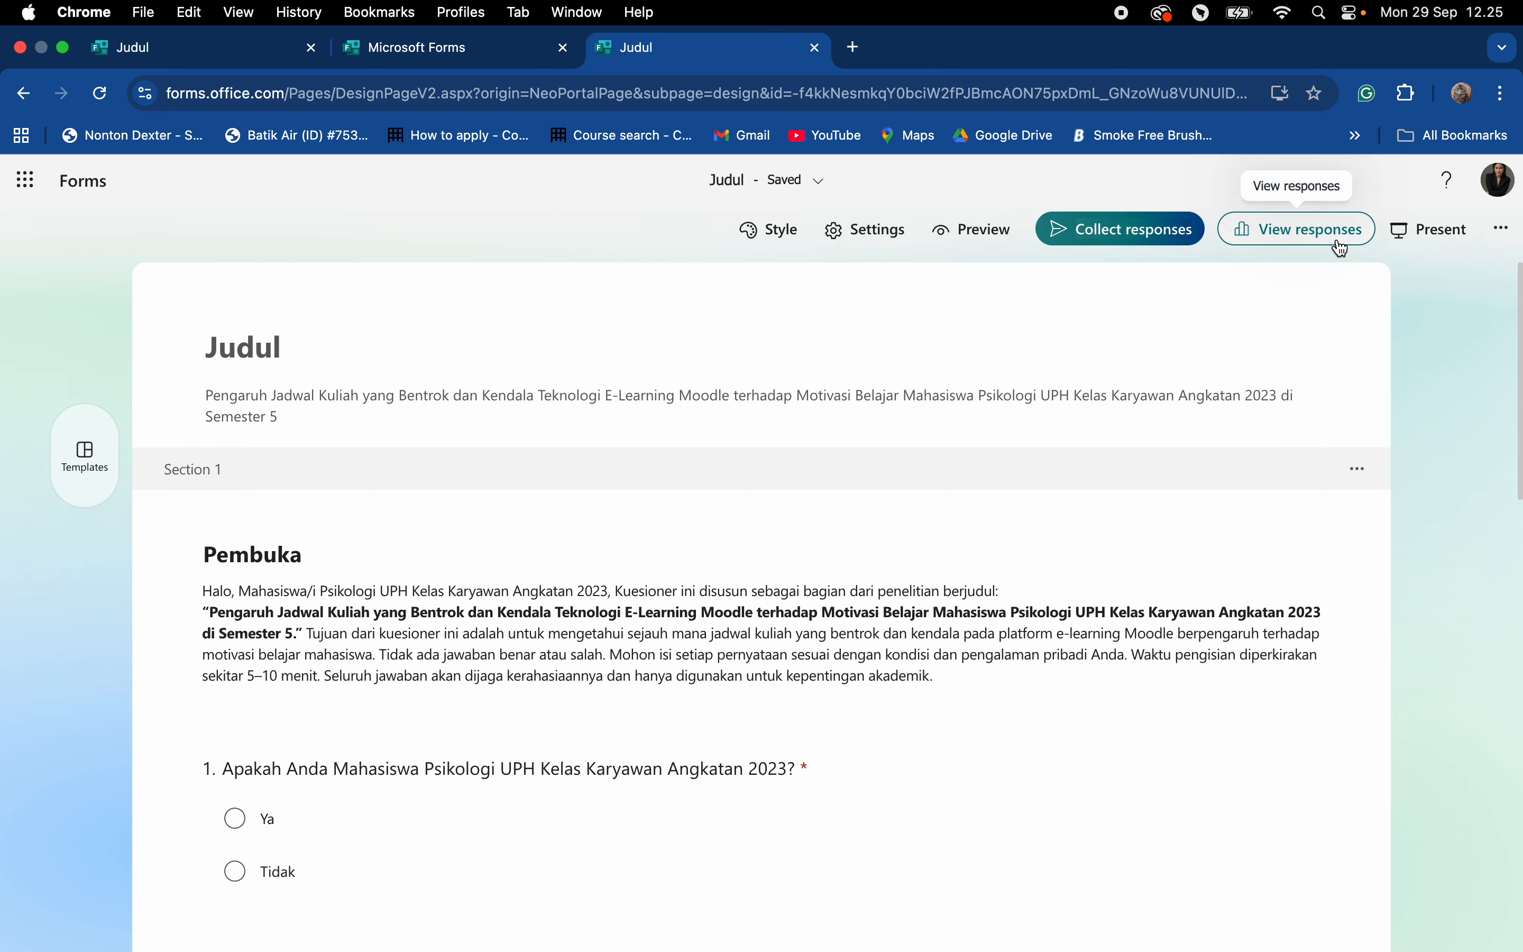
View the new form's responses overview, and switch to the reference form to open its responses overview.
click(1341, 248)
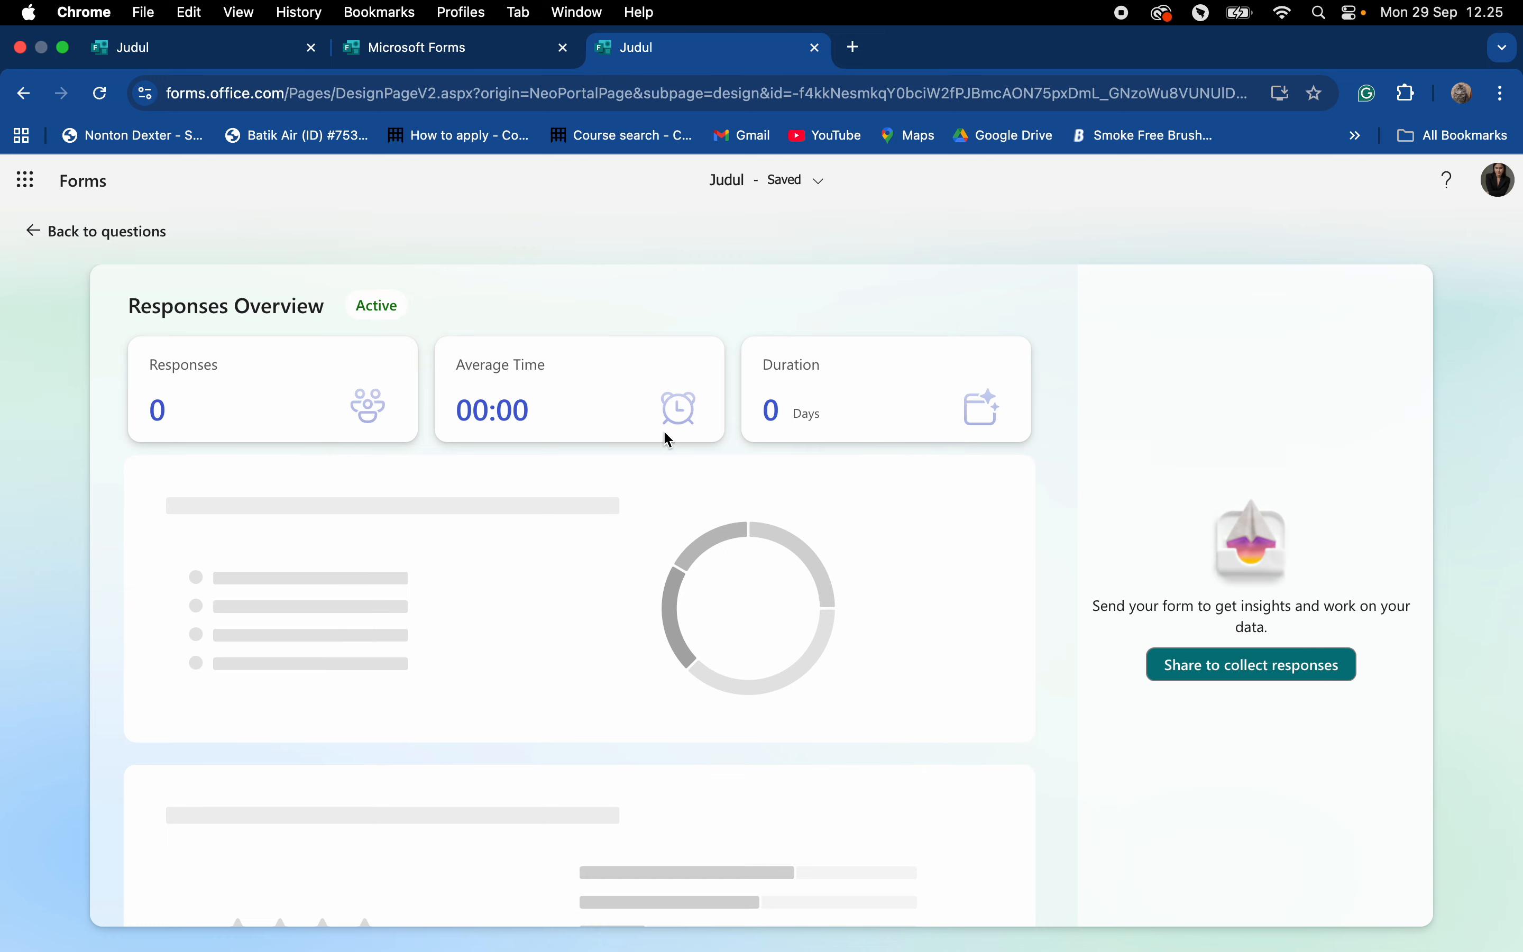
click(189, 53)
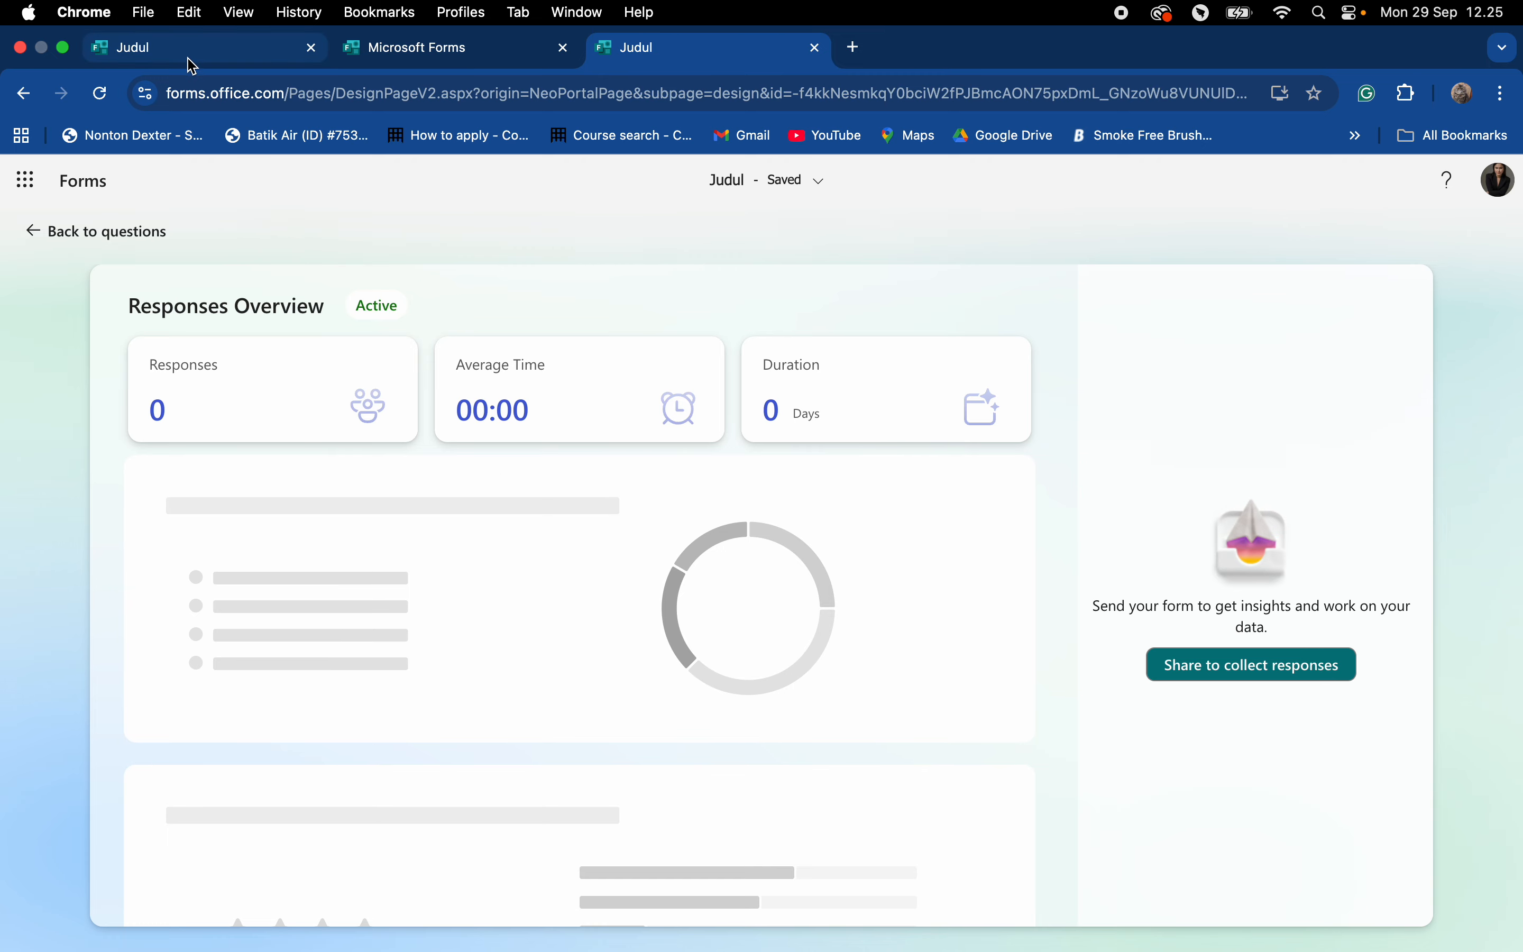
scroll(937, 480, up, 2)
scroll(937, 480, up, 5)
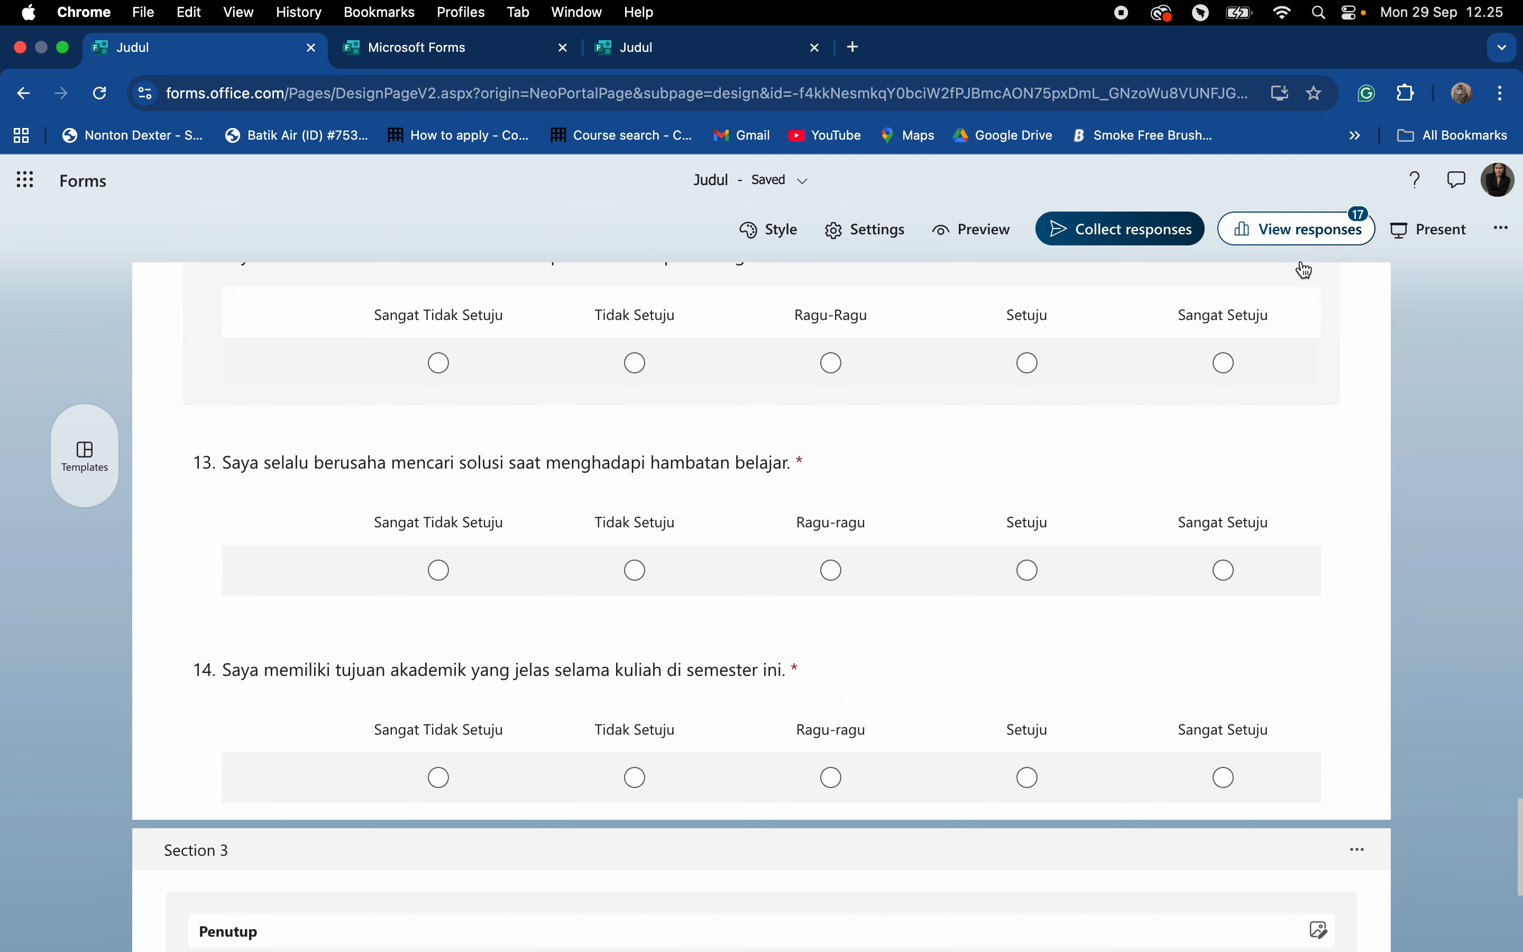
click(1305, 239)
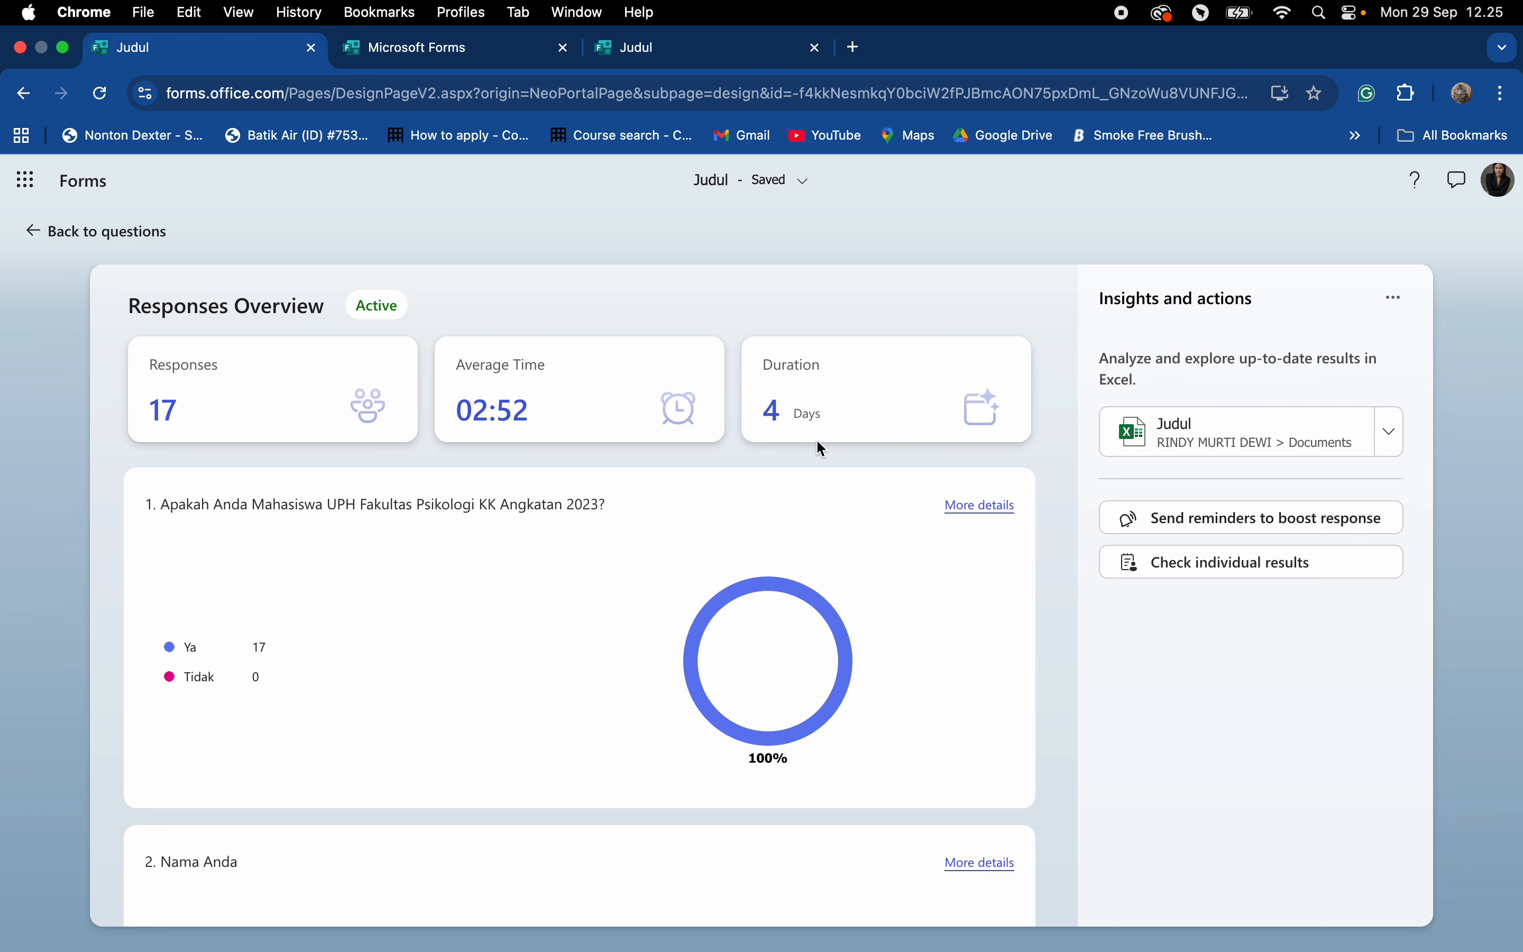
Examine the reference form's response summaries and charts question by question, including the respondent details and the Likert statement results.
scroll(784, 500, down, 4)
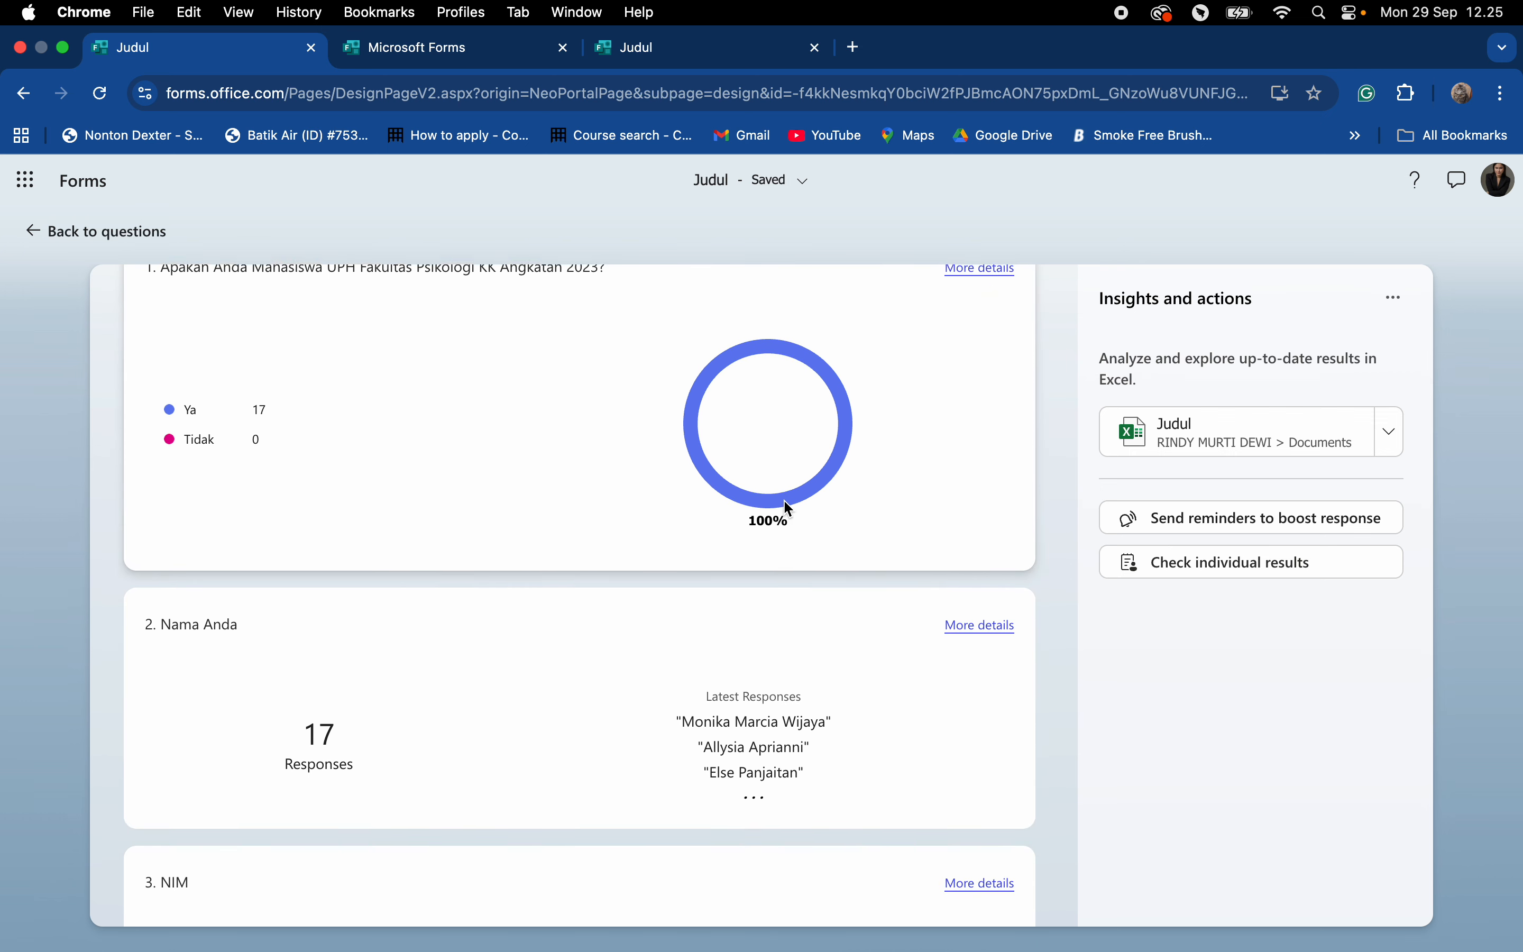
scroll(782, 499, up, 1)
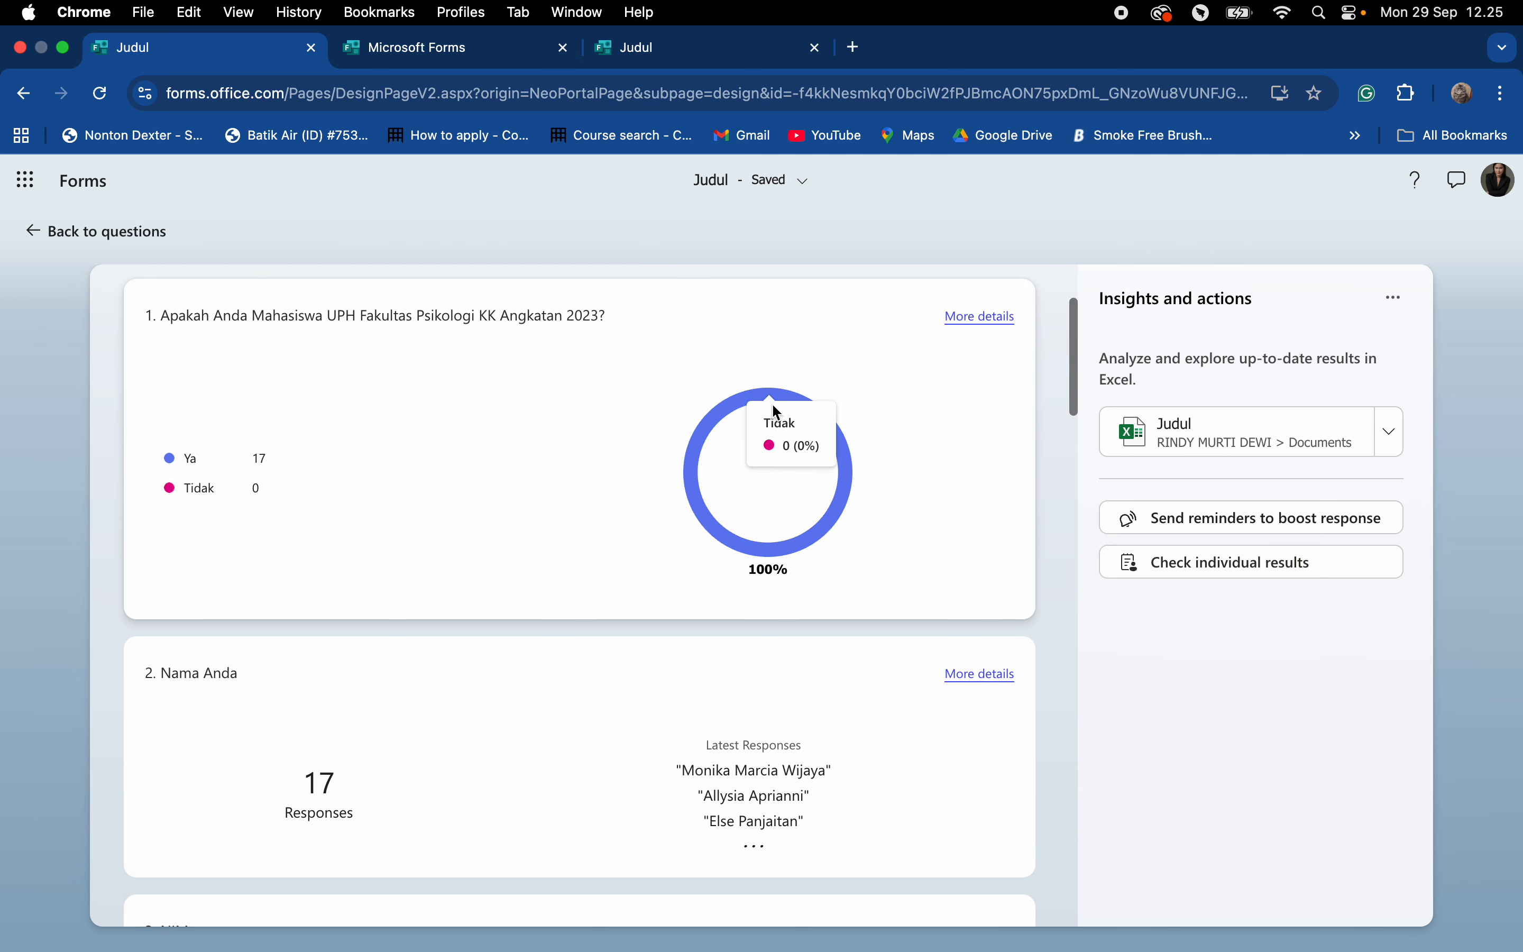
mouse_move(819, 496)
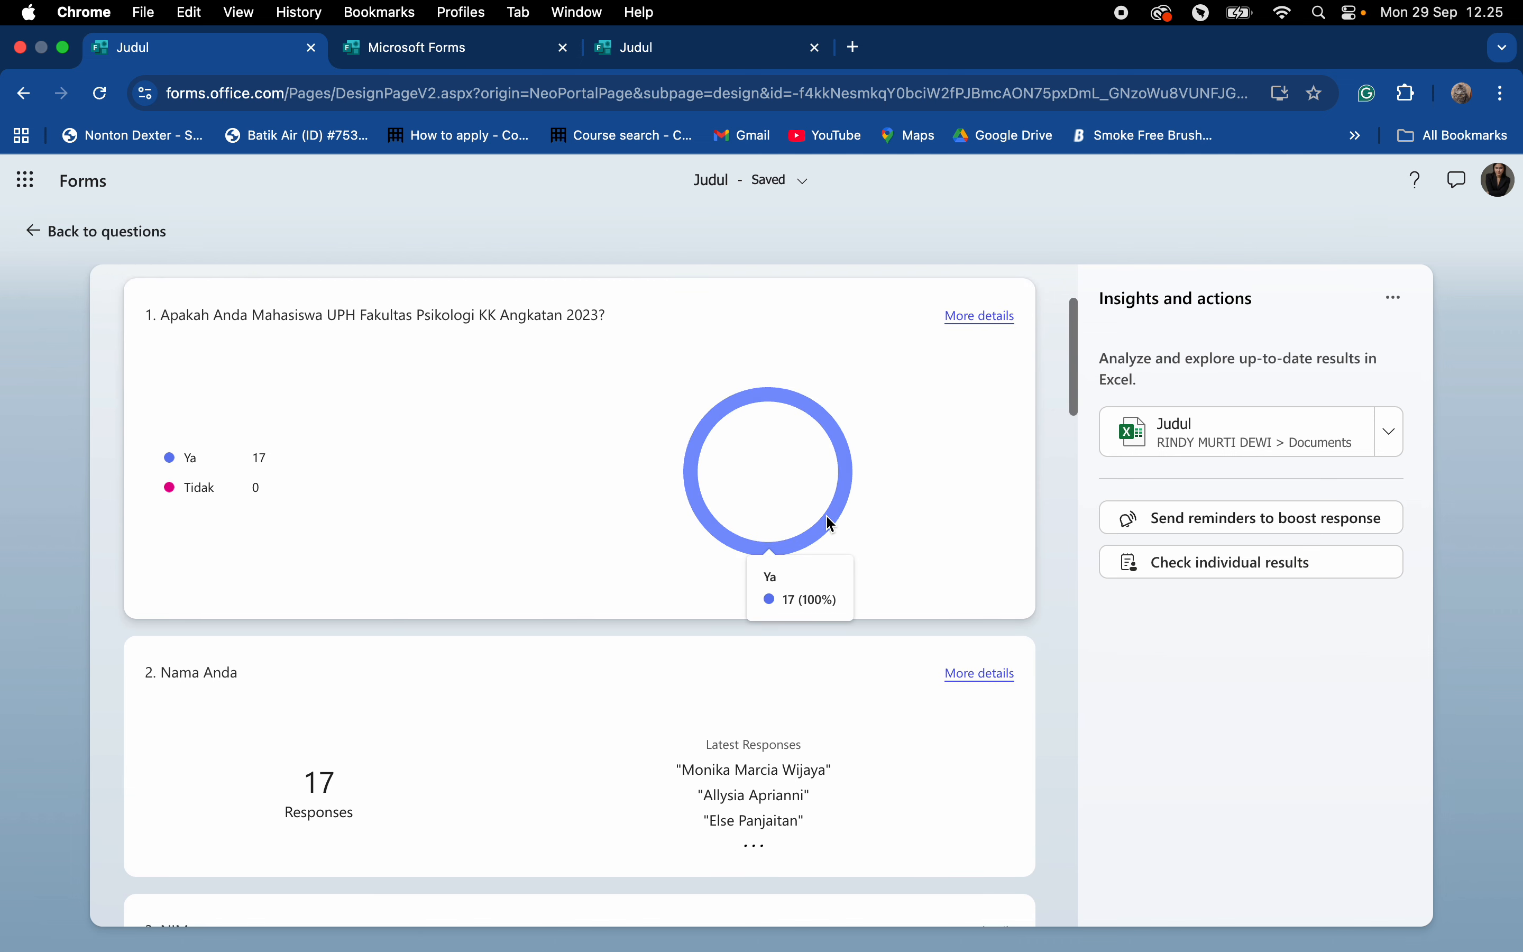
scroll(830, 523, down, 3)
scroll(826, 516, down, 2)
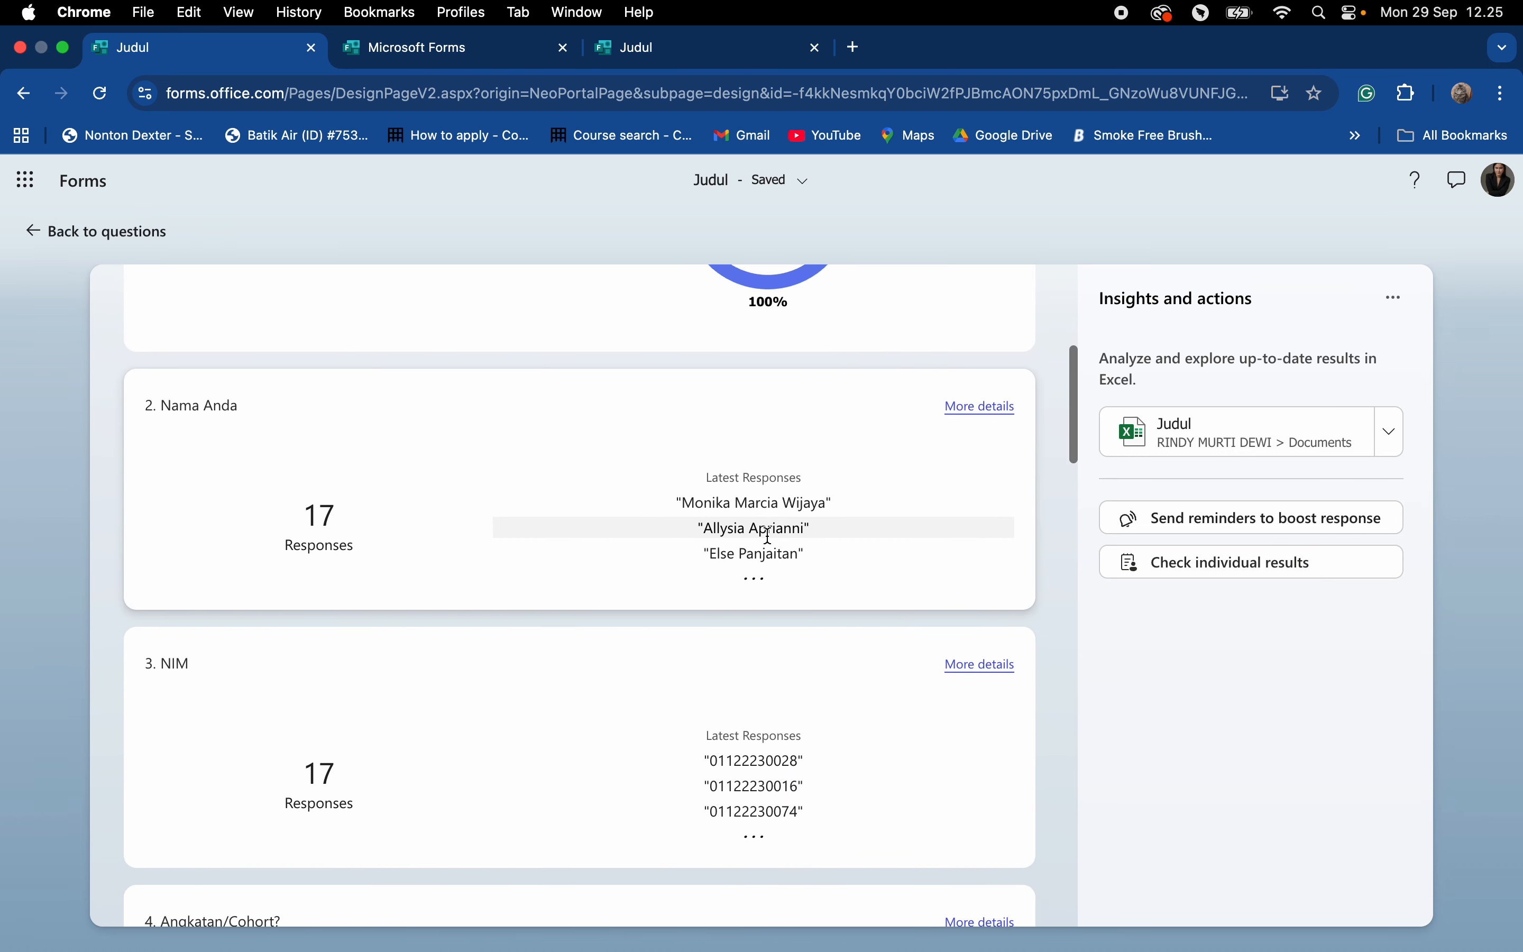
scroll(763, 564, down, 1)
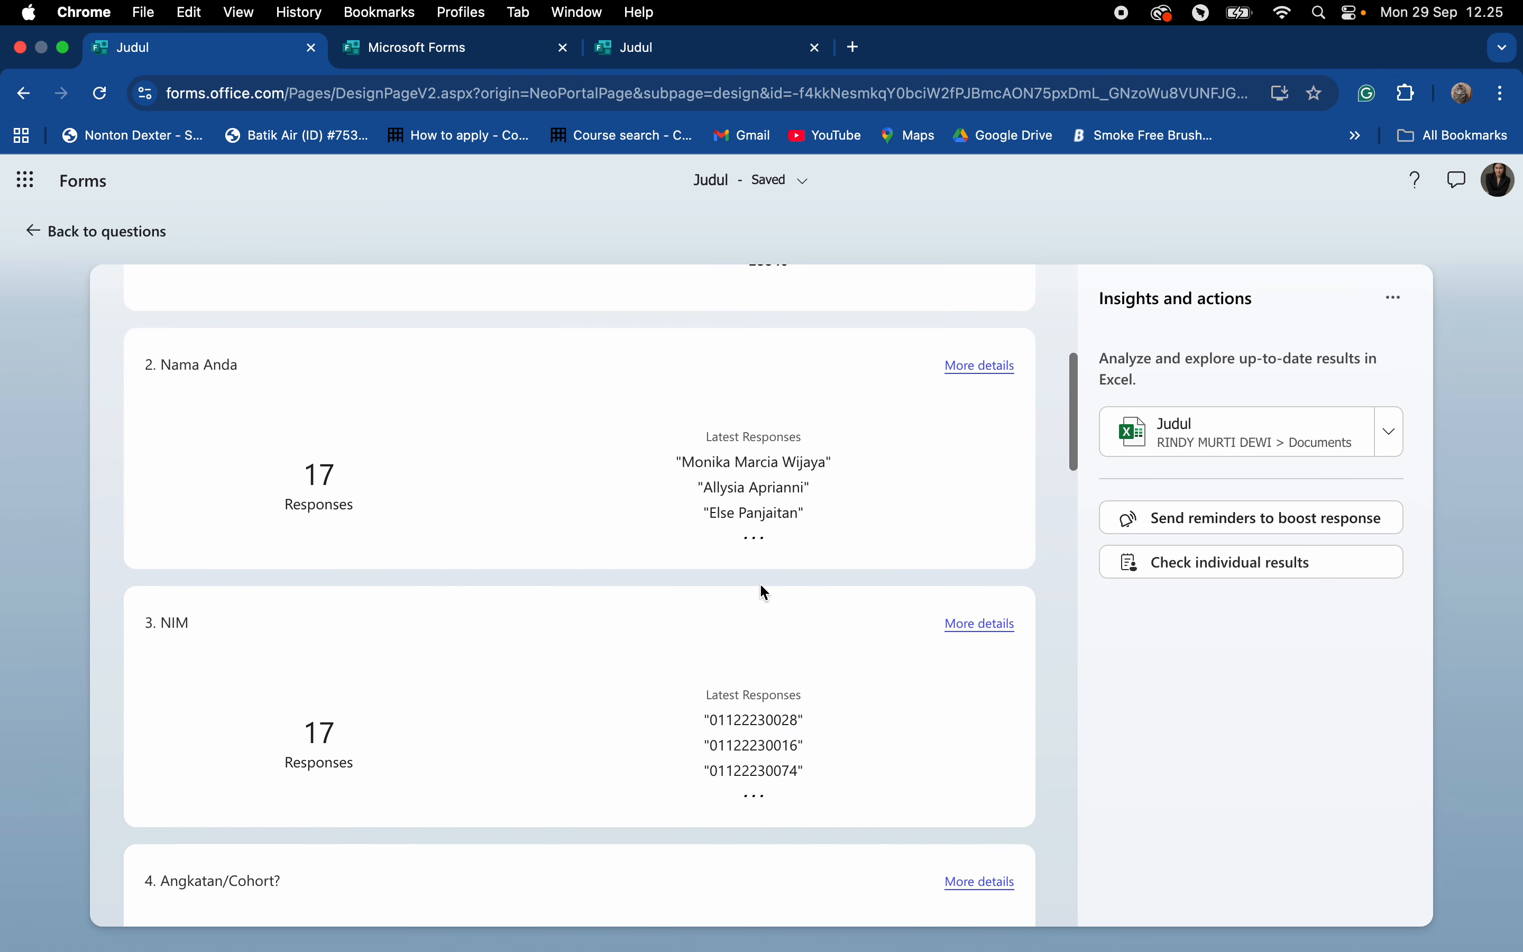
scroll(761, 592, down, 10)
scroll(814, 669, down, 2)
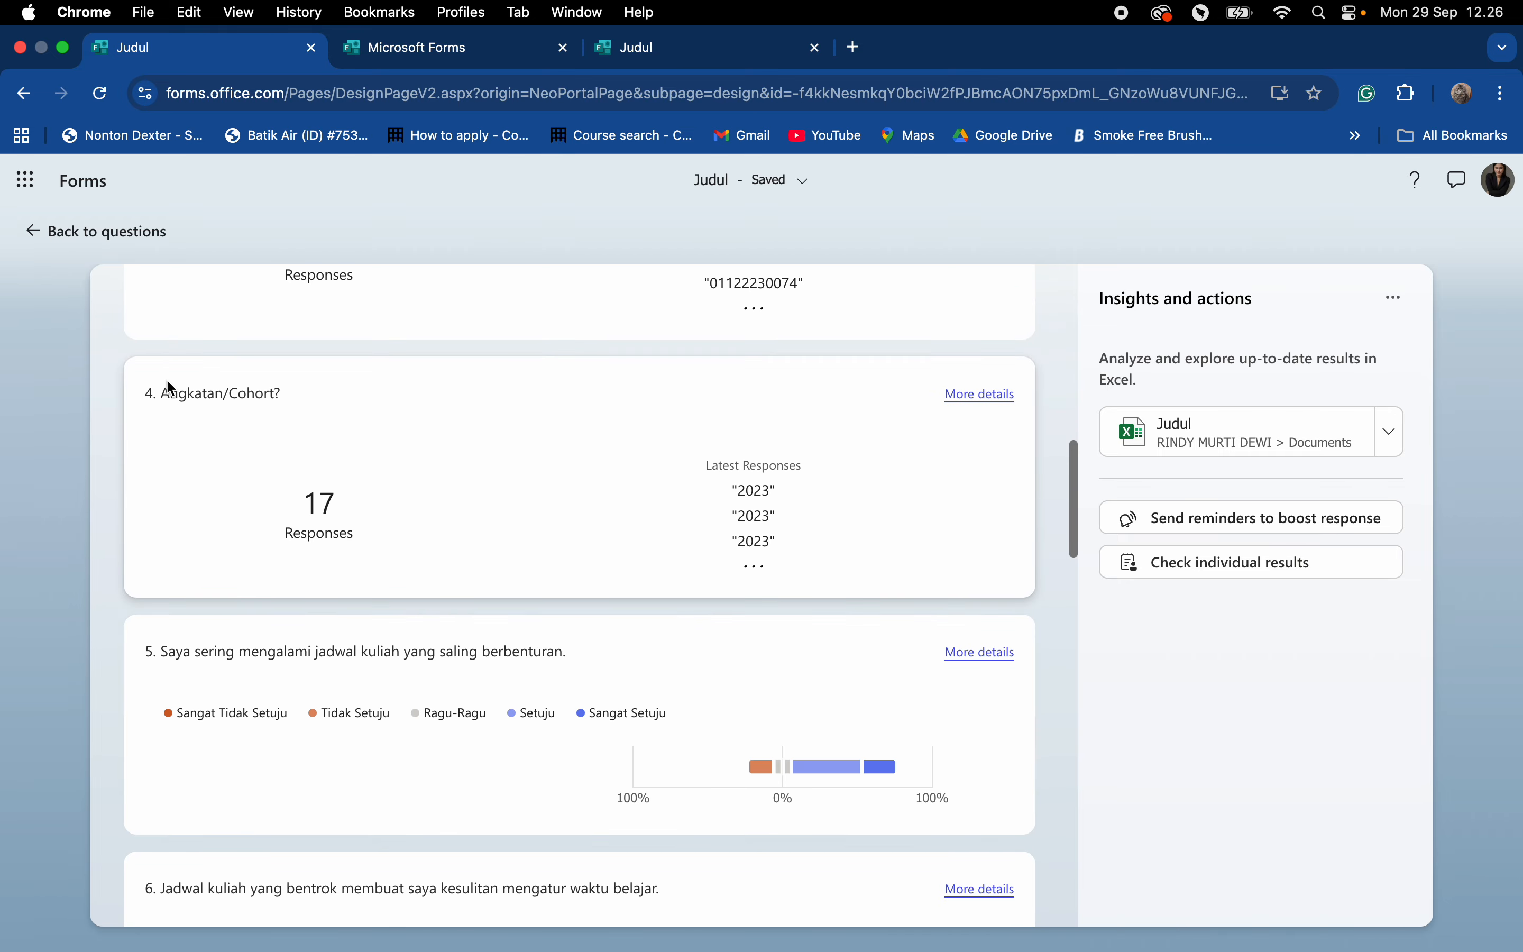
scroll(749, 503, down, 6)
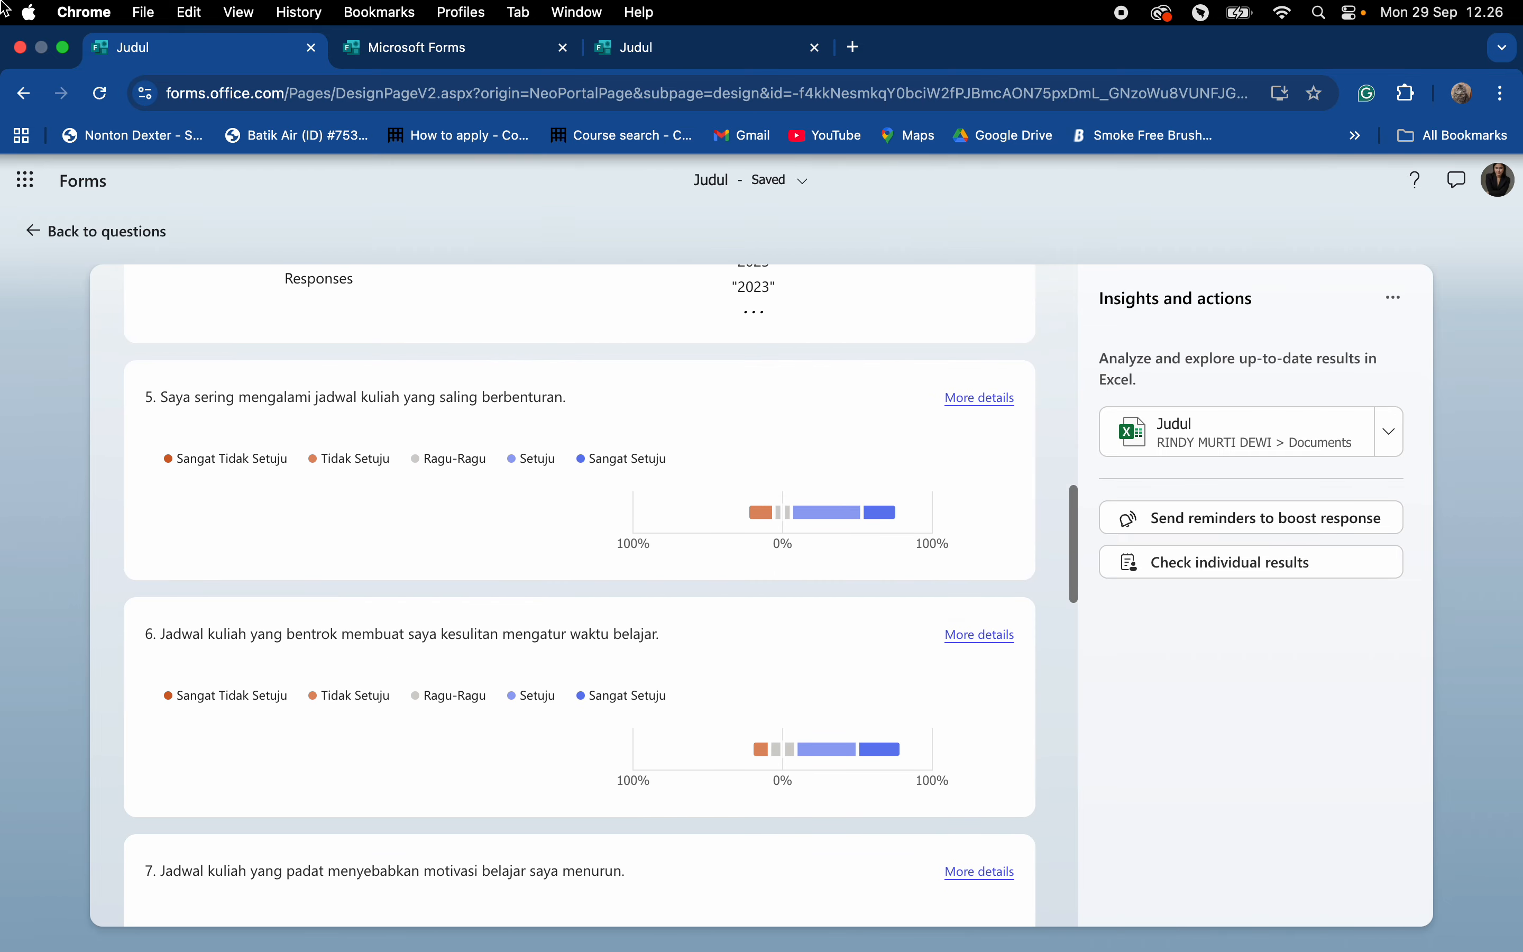
scroll(840, 585, down, 8)
scroll(816, 806, down, 1)
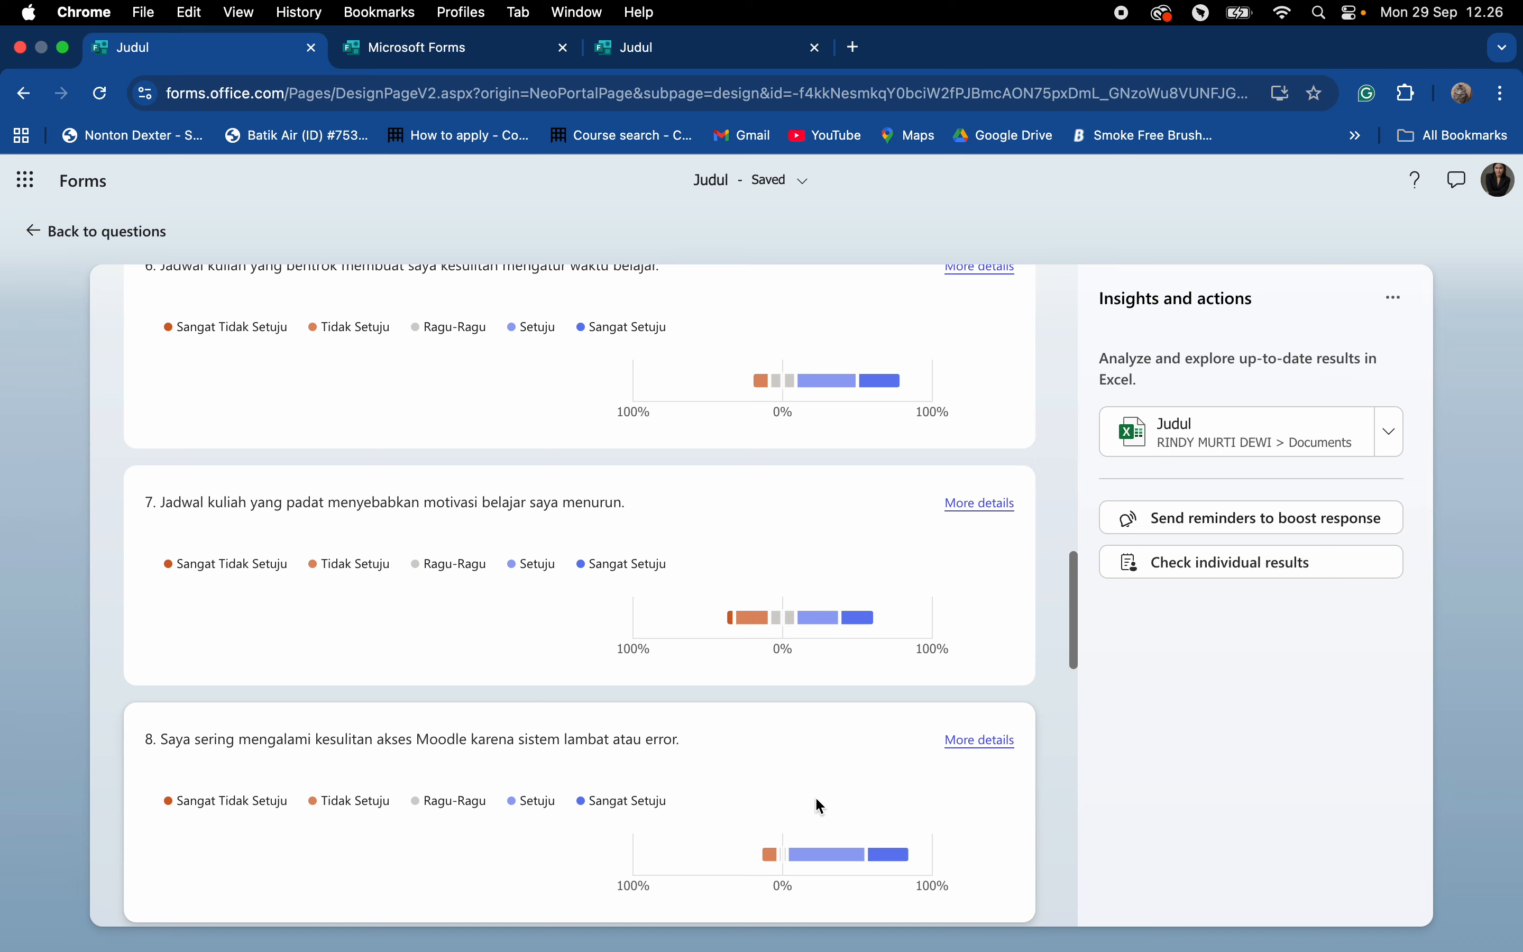
scroll(749, 466, up, 15)
scroll(656, 449, up, 20)
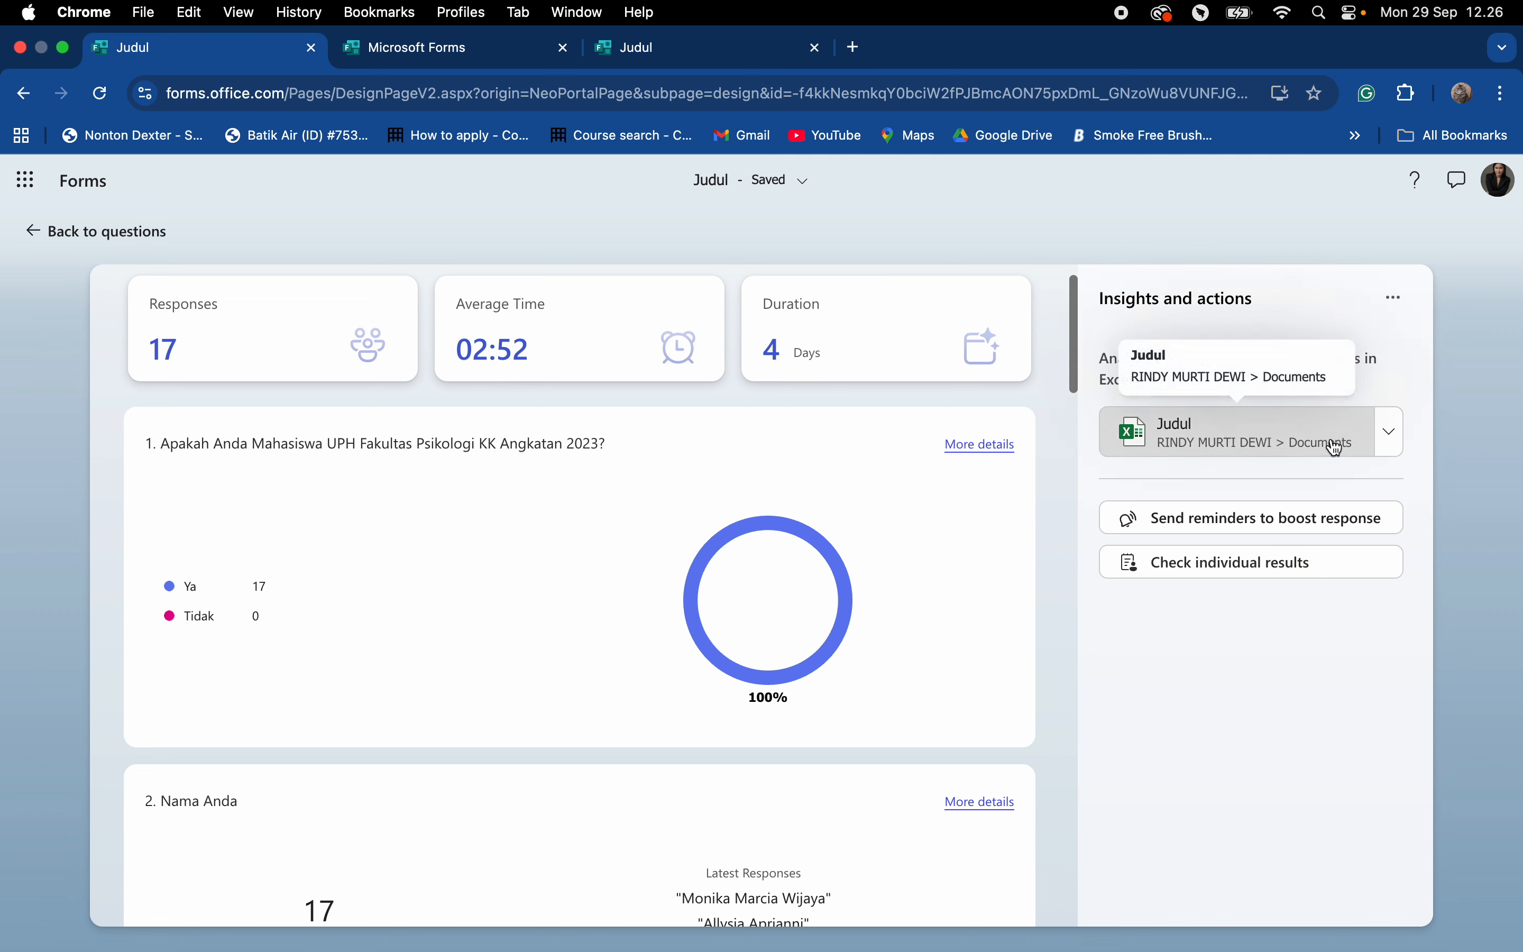
scroll(753, 475, down, 7)
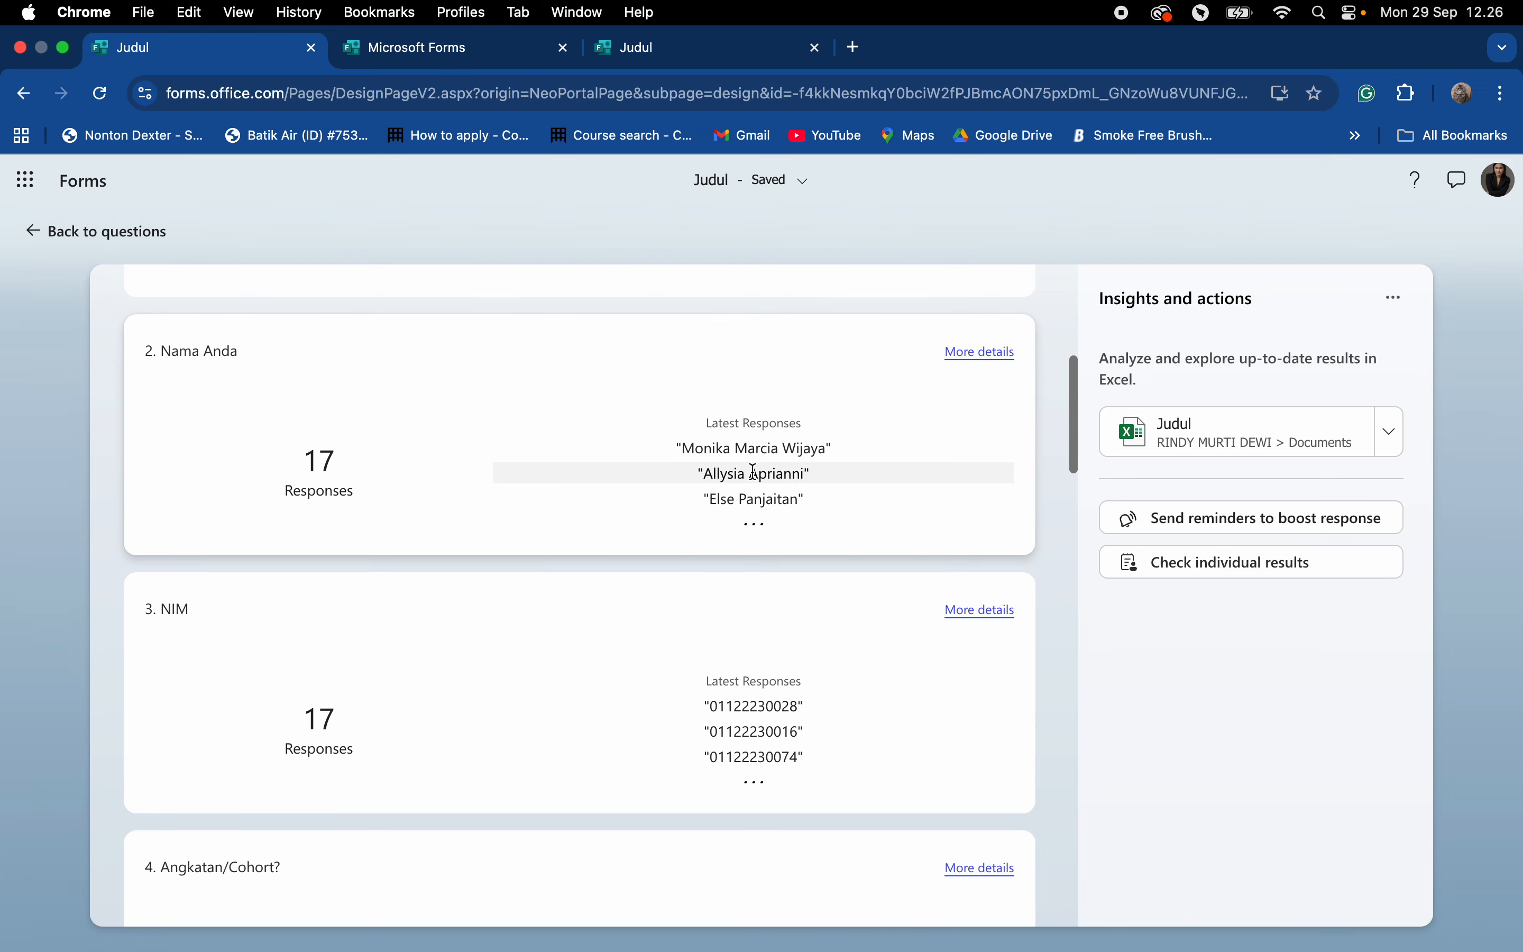
scroll(755, 473, down, 20)
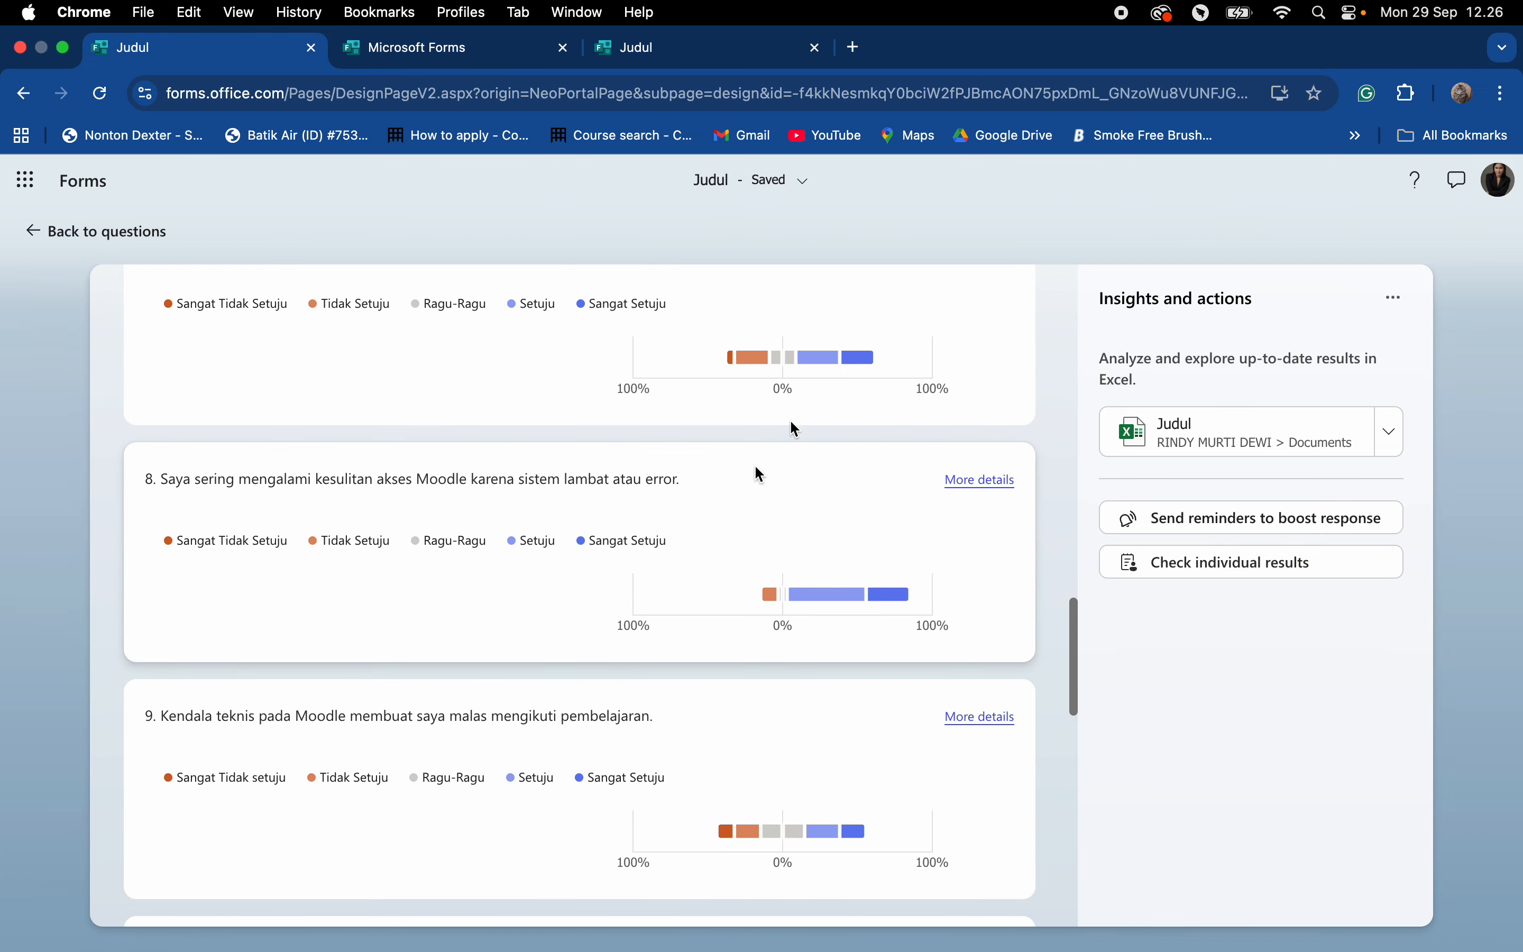